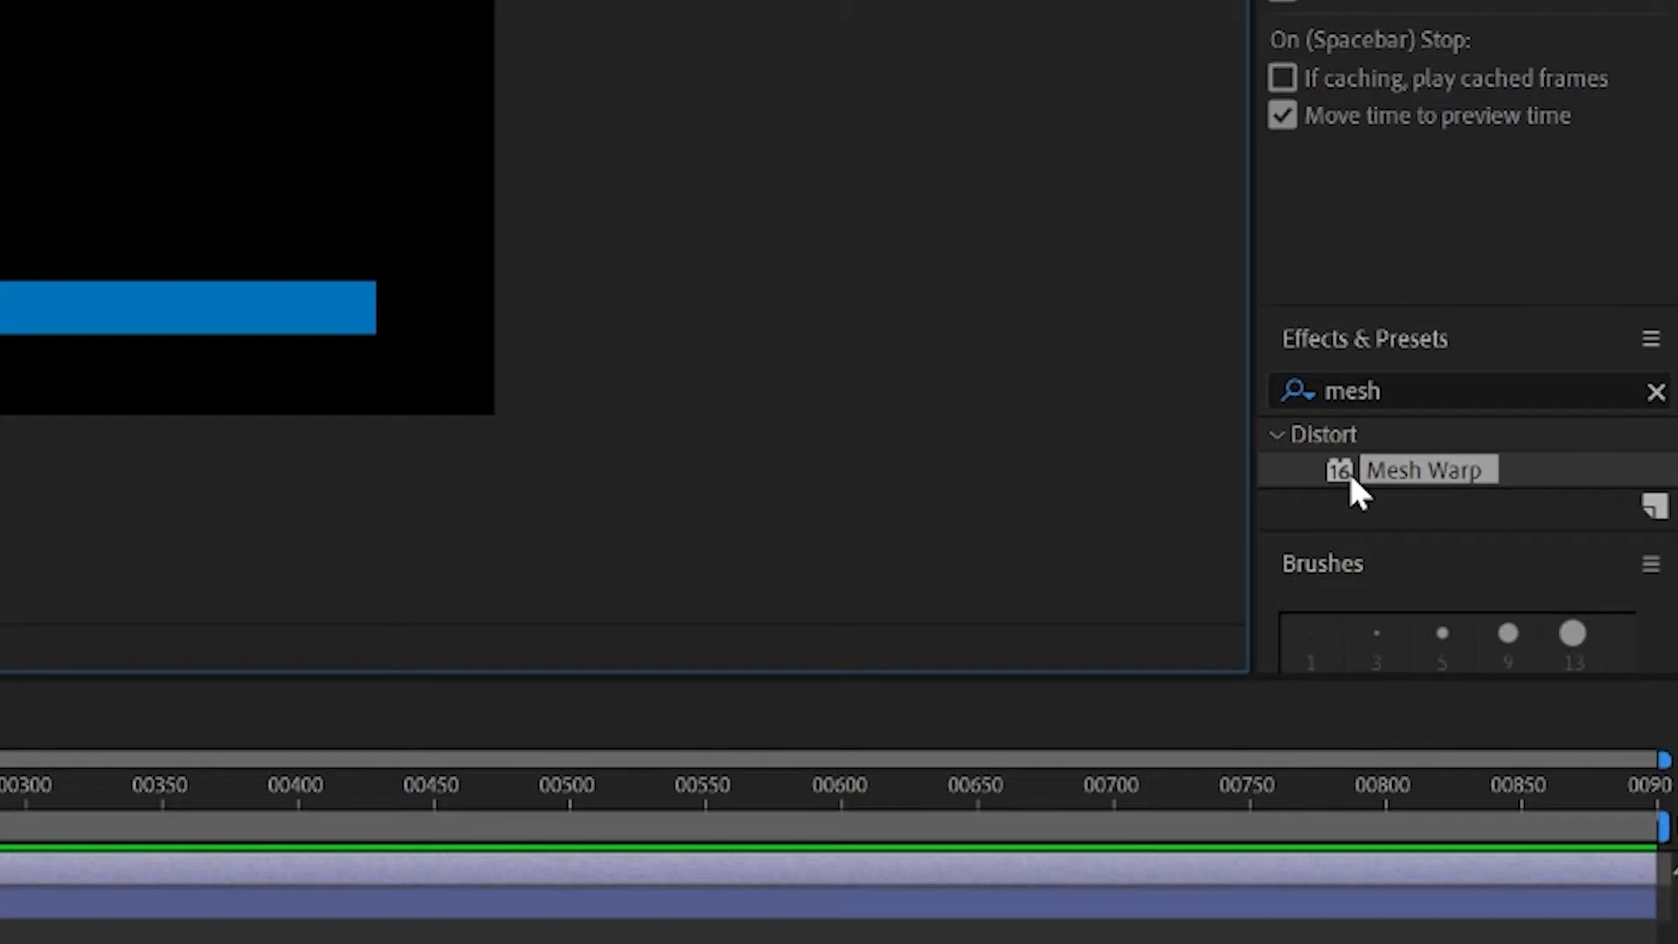
# - Apply the Mesh Warp effect to the apple2a.ai layer and set its mesh to 3 rows and 3 columns
pyautogui.moveTo(1527, 539); pyautogui.dragTo(174, 712)
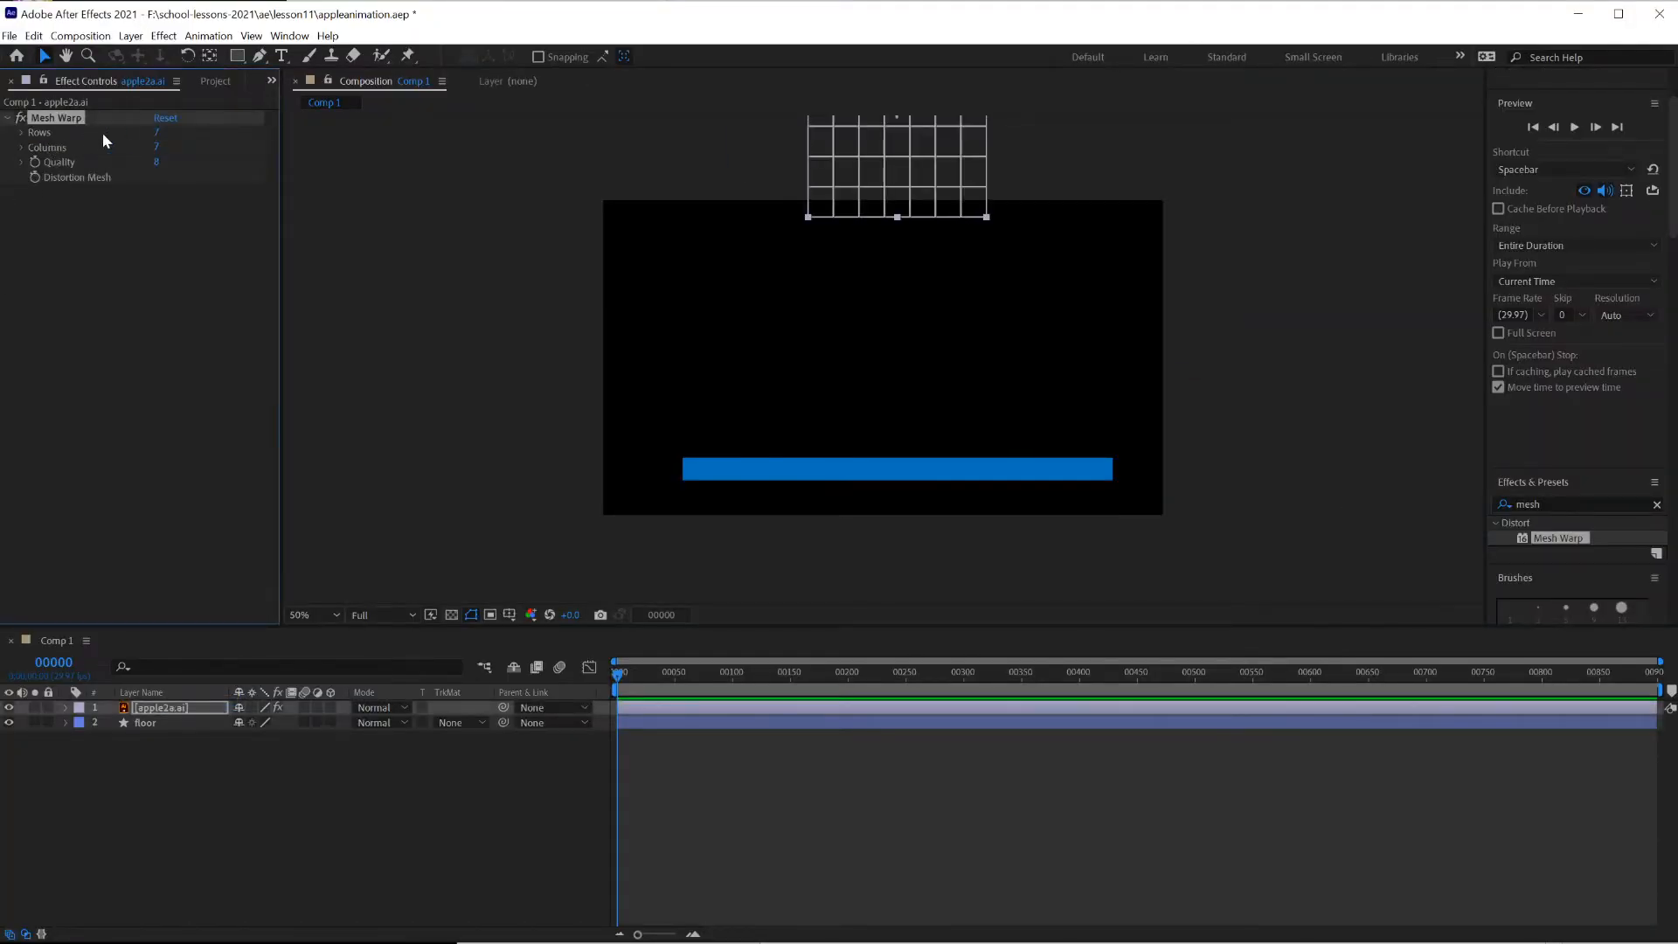
pyautogui.click(157, 131)
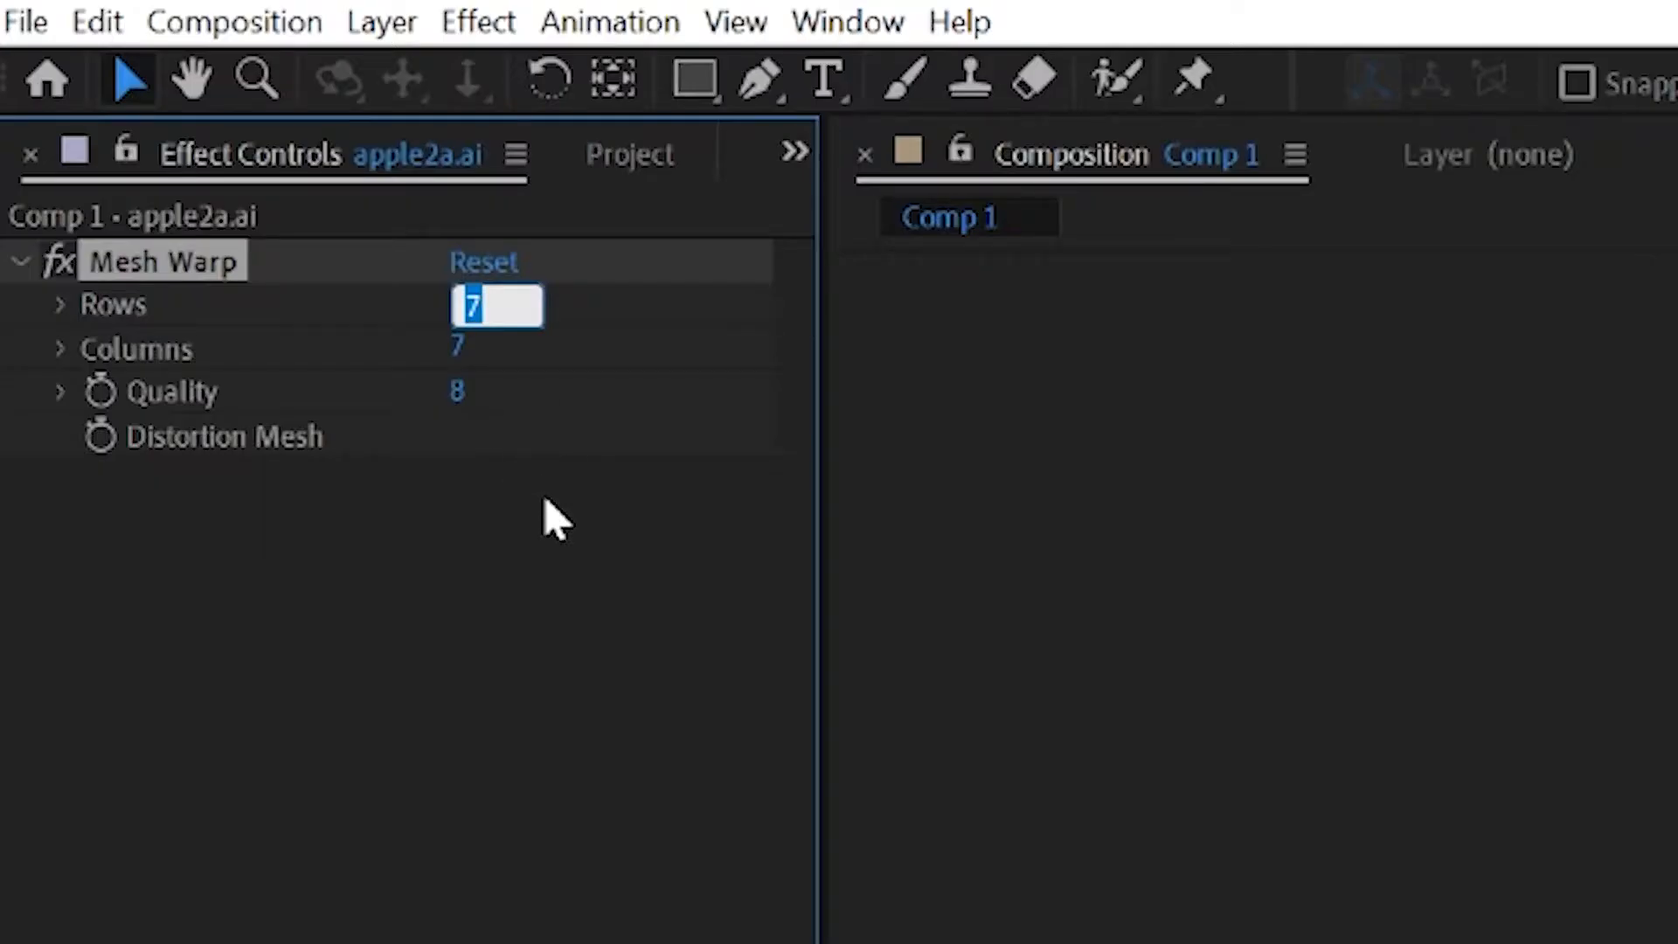
pyautogui.write('3')
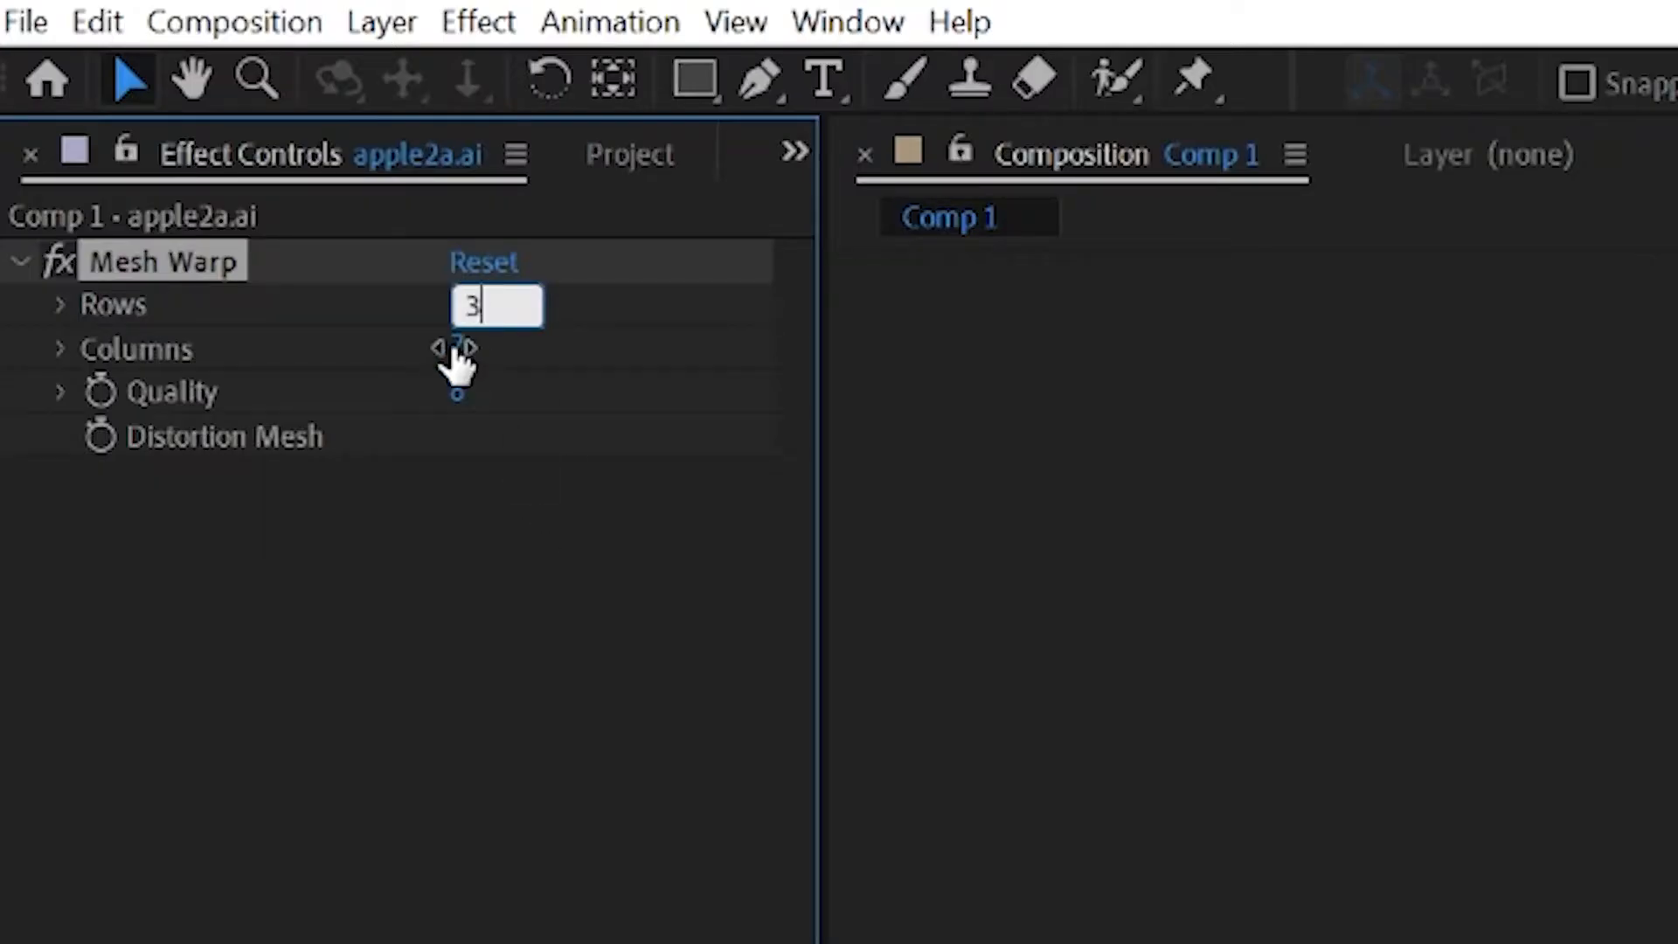
pyautogui.click(456, 348)
pyautogui.write('3')
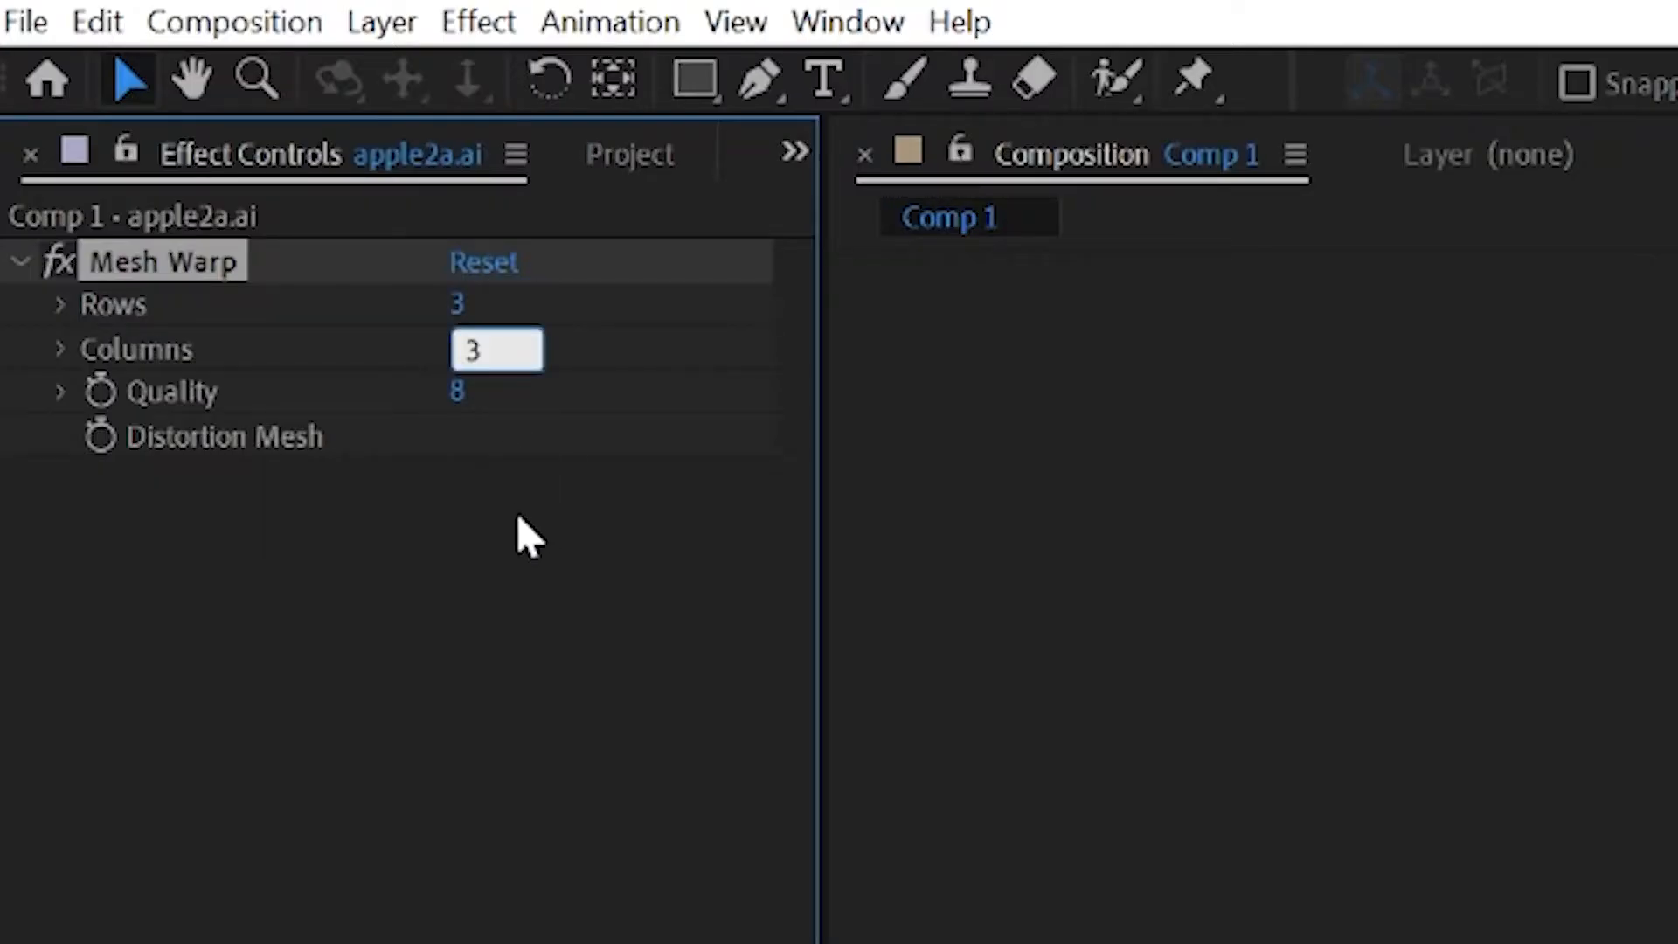
pyautogui.press('Return')
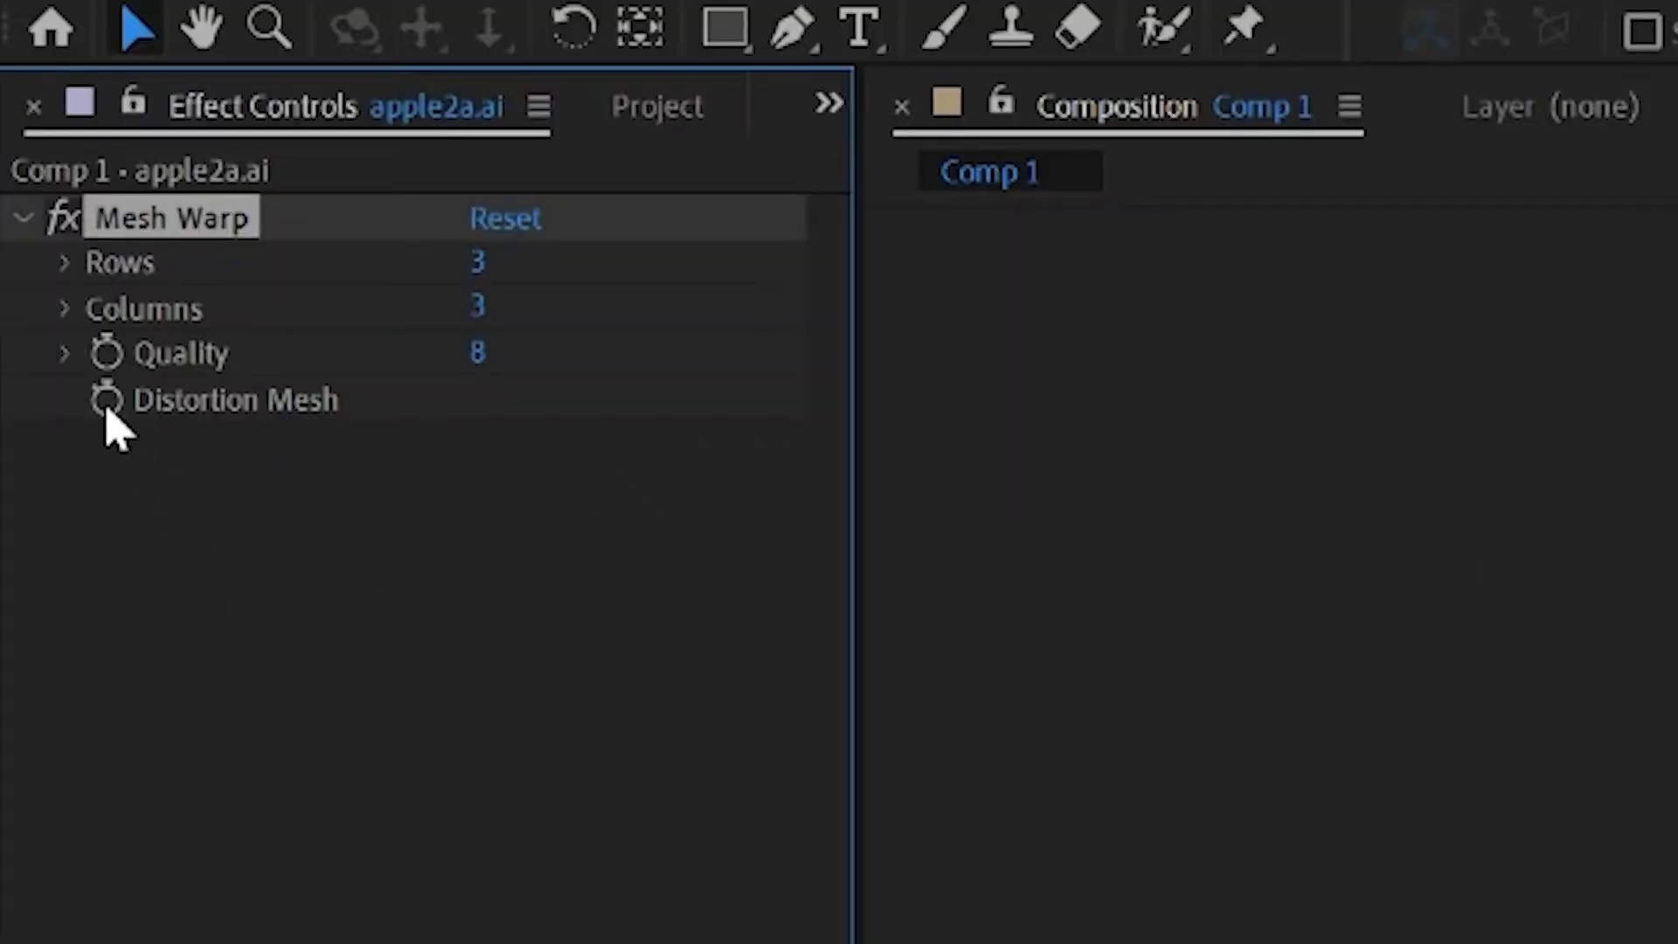
# - Enable keyframing at frame 0 for the apple layer's Distortion Mesh and Position
pyautogui.click(107, 401)
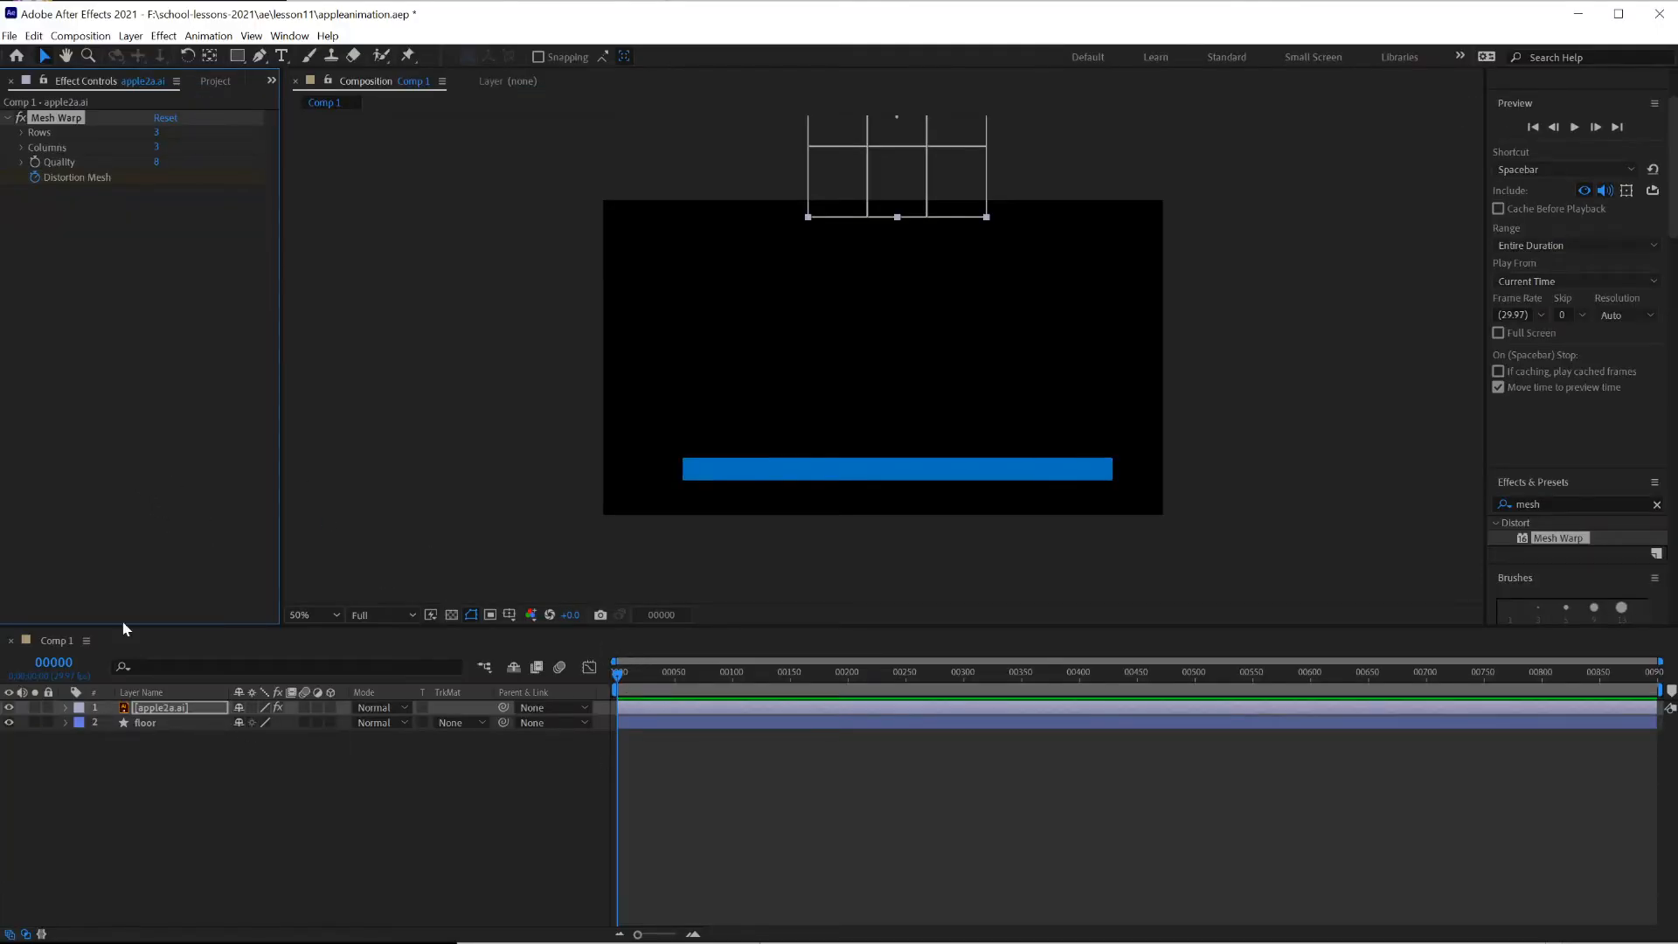
pyautogui.click(158, 709)
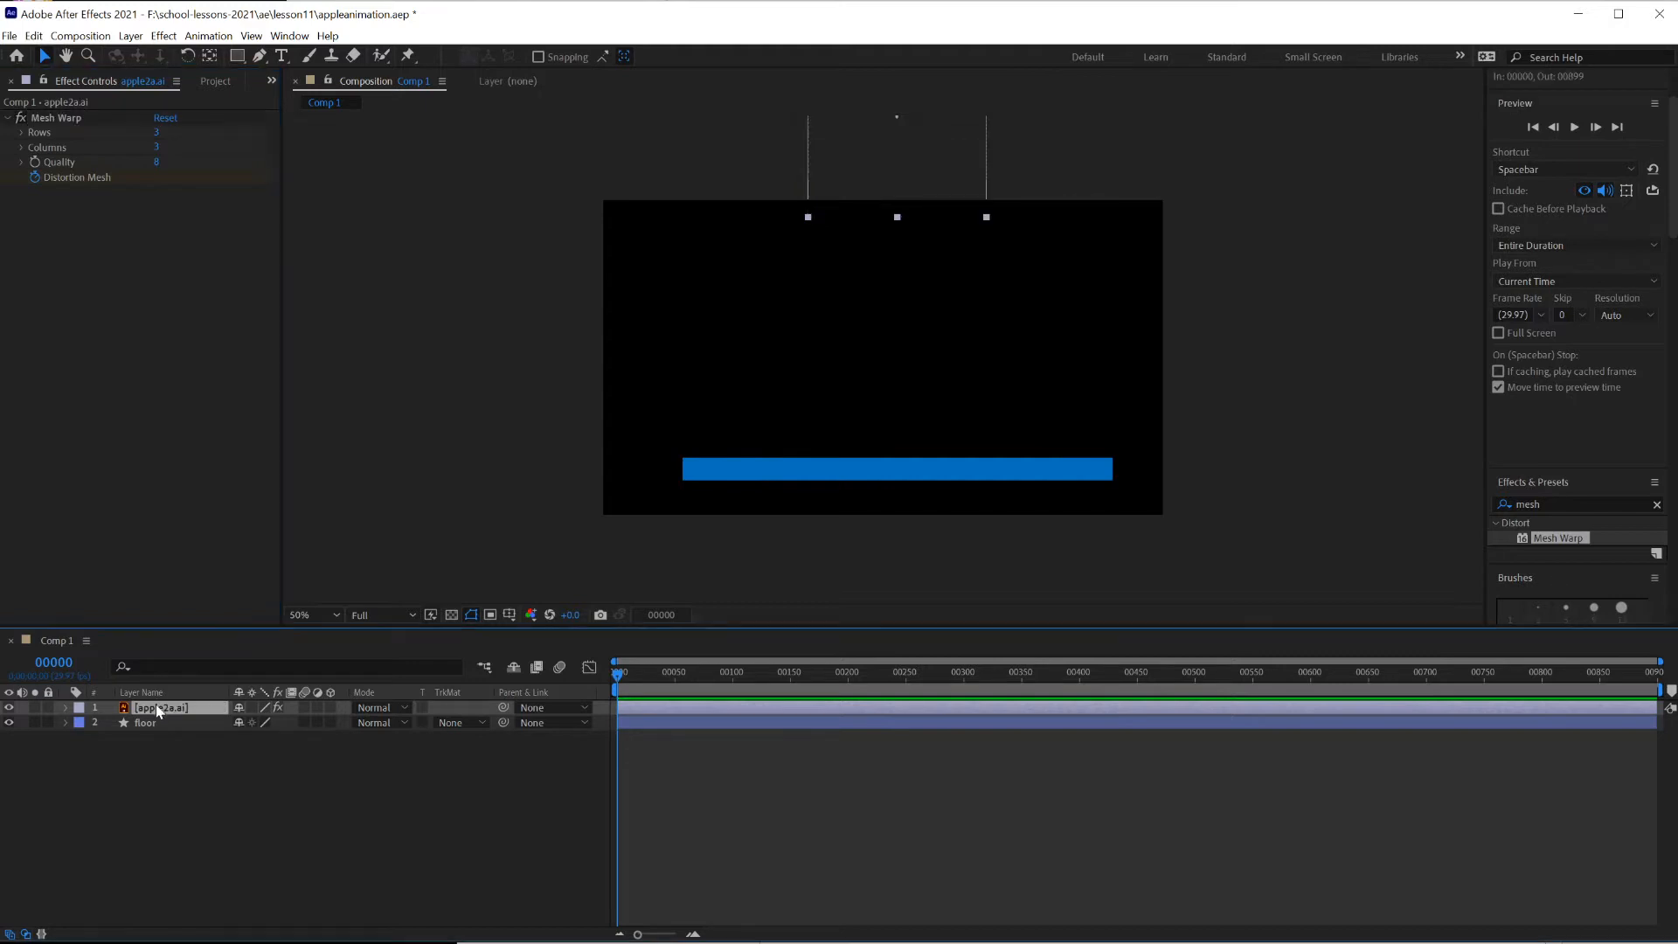
pyautogui.hotkey('alt', 'shift', 'p')
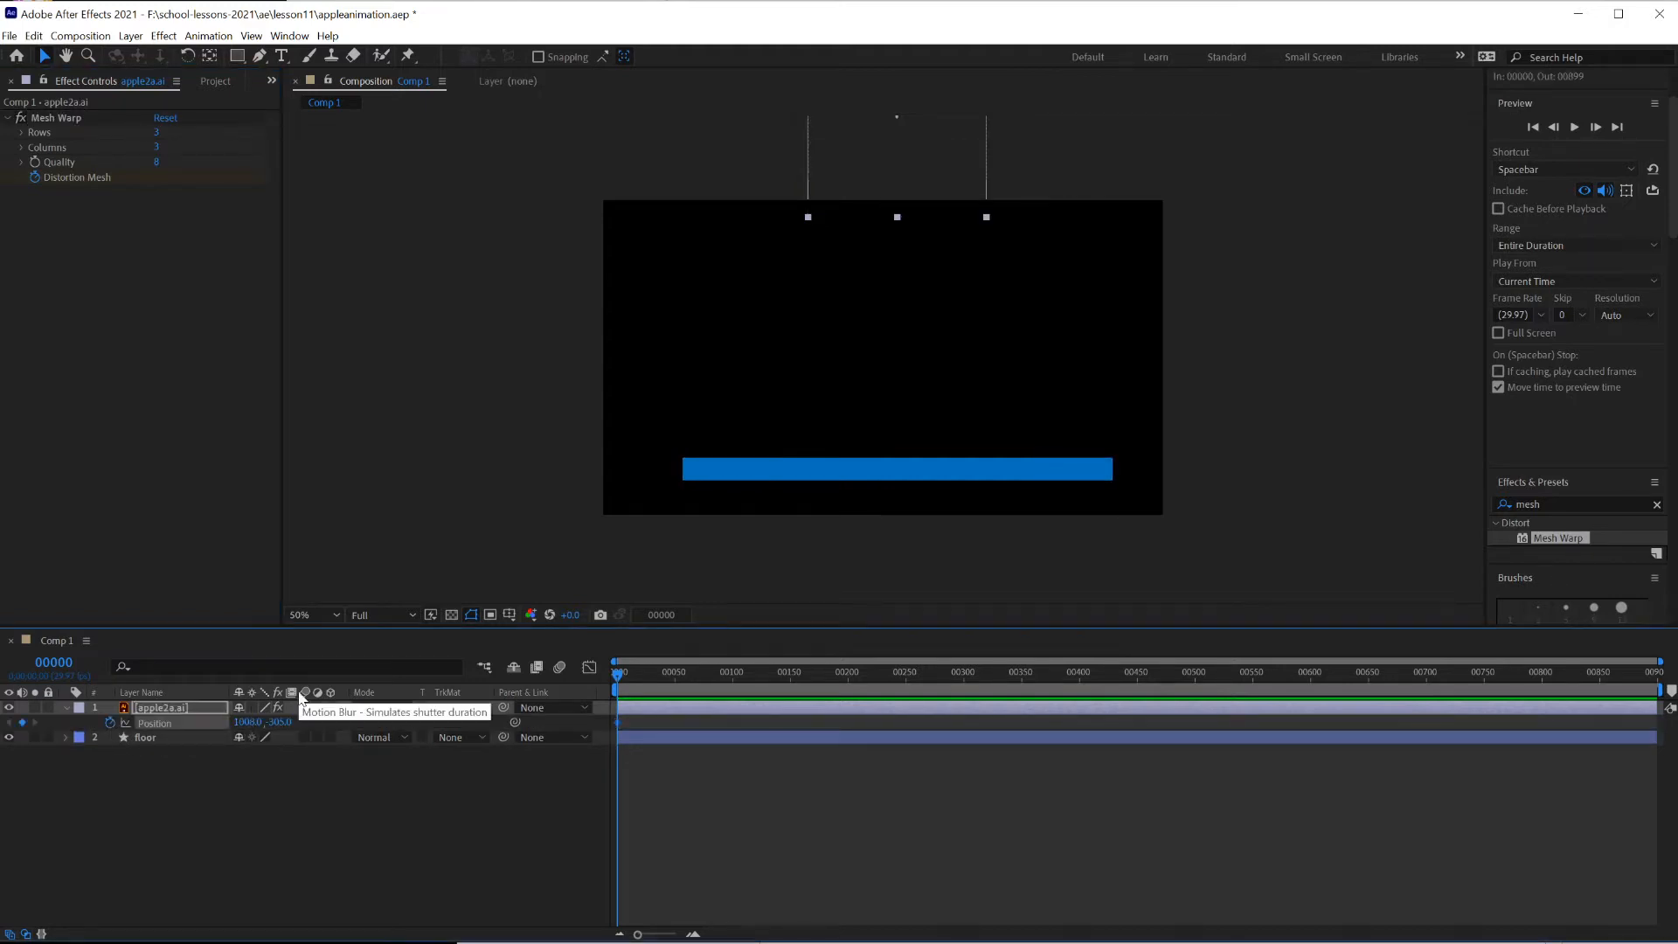
# - Add a position keyframe at frame 20 with the apple lowered onto the blue floor, and preview the drop
pyautogui.hotkey('shift', 'pagedown')
pyautogui.hotkey('shift', 'pagedown')
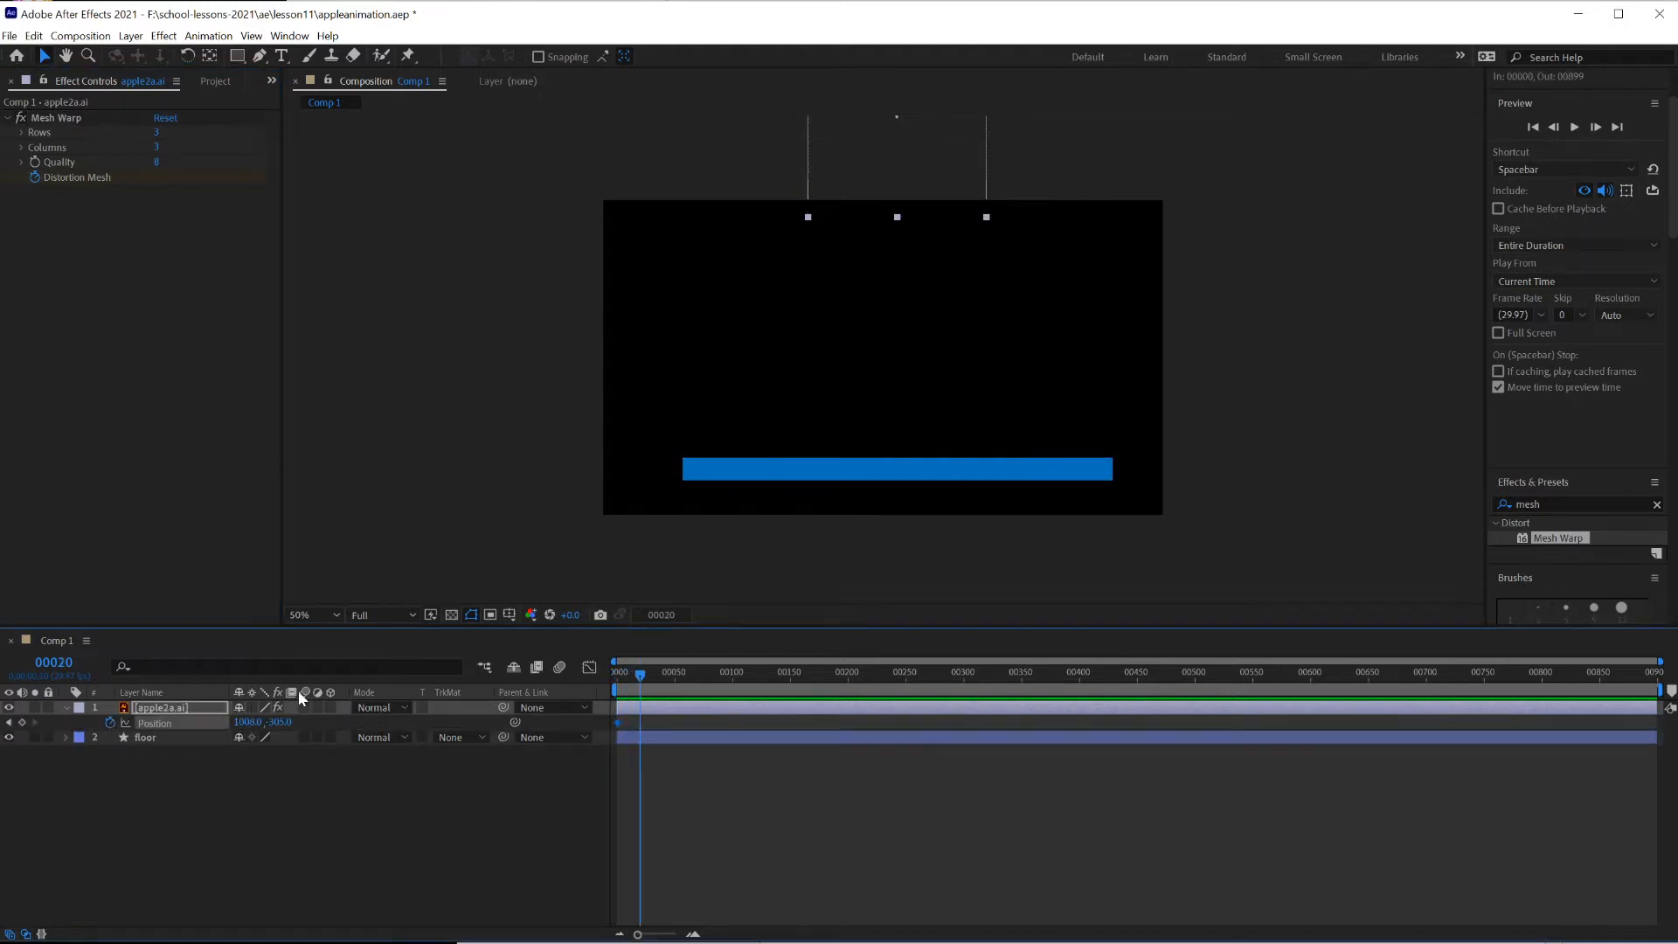
pyautogui.moveTo(899, 180); pyautogui.dragTo(902, 444)
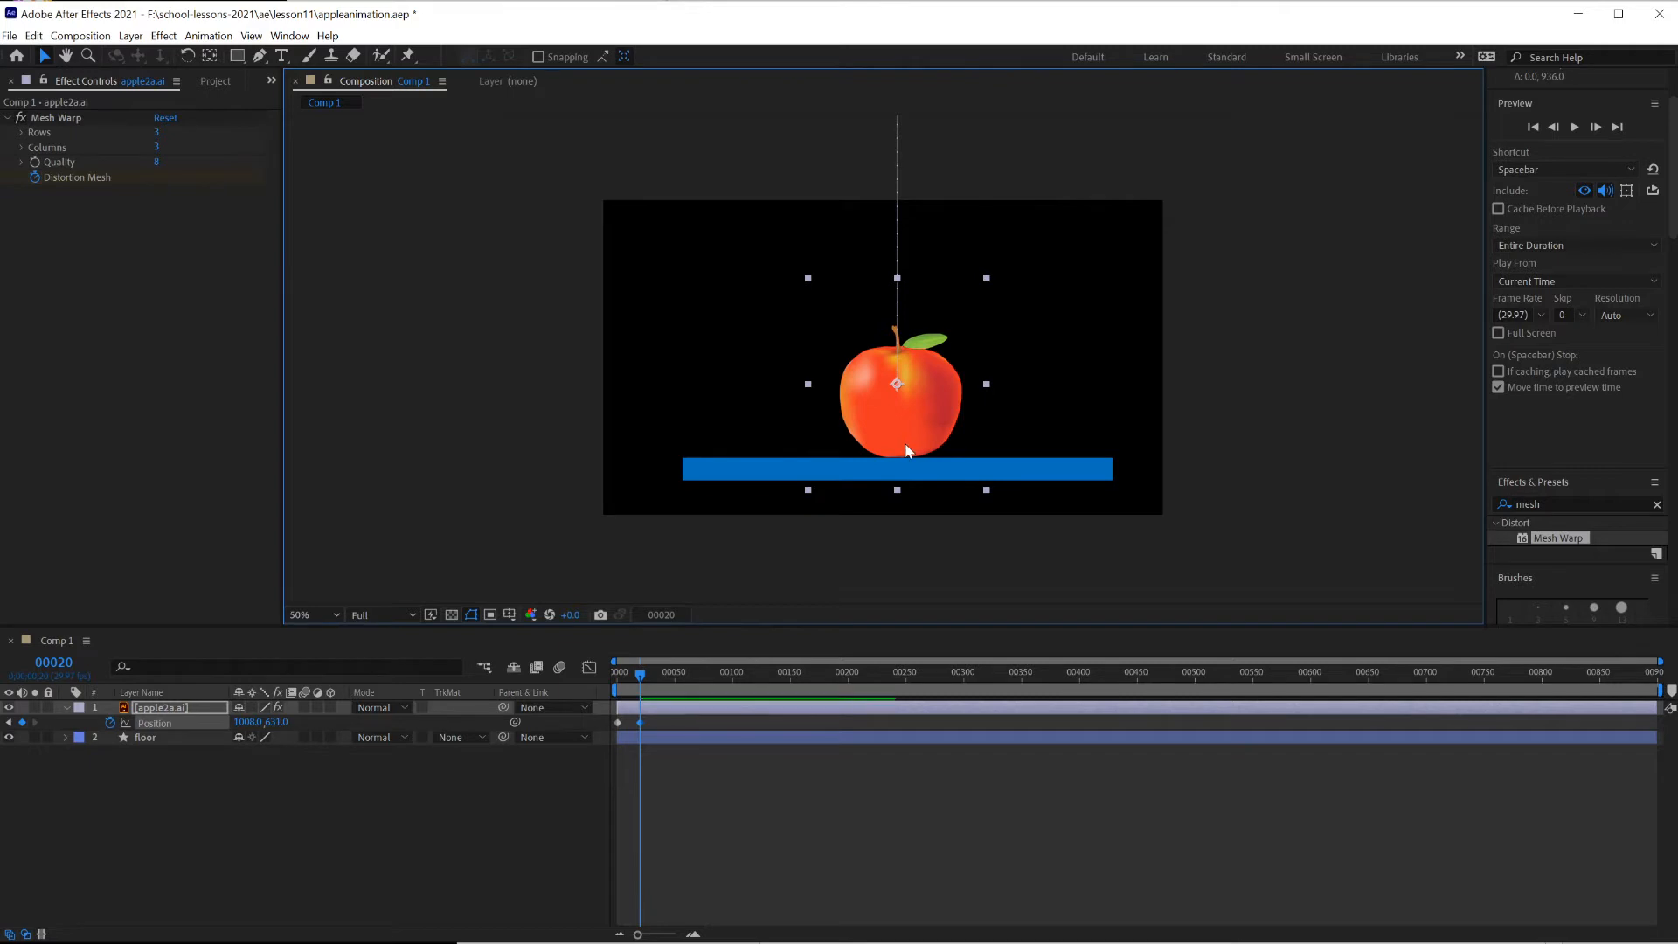
pyautogui.moveTo(647, 677)
pyautogui.mouseDown()
pyautogui.moveTo(565, 668)
pyautogui.moveTo(640, 684)
pyautogui.mouseUp()
pyautogui.press('space')
pyautogui.press('space')
pyautogui.click(621, 677)
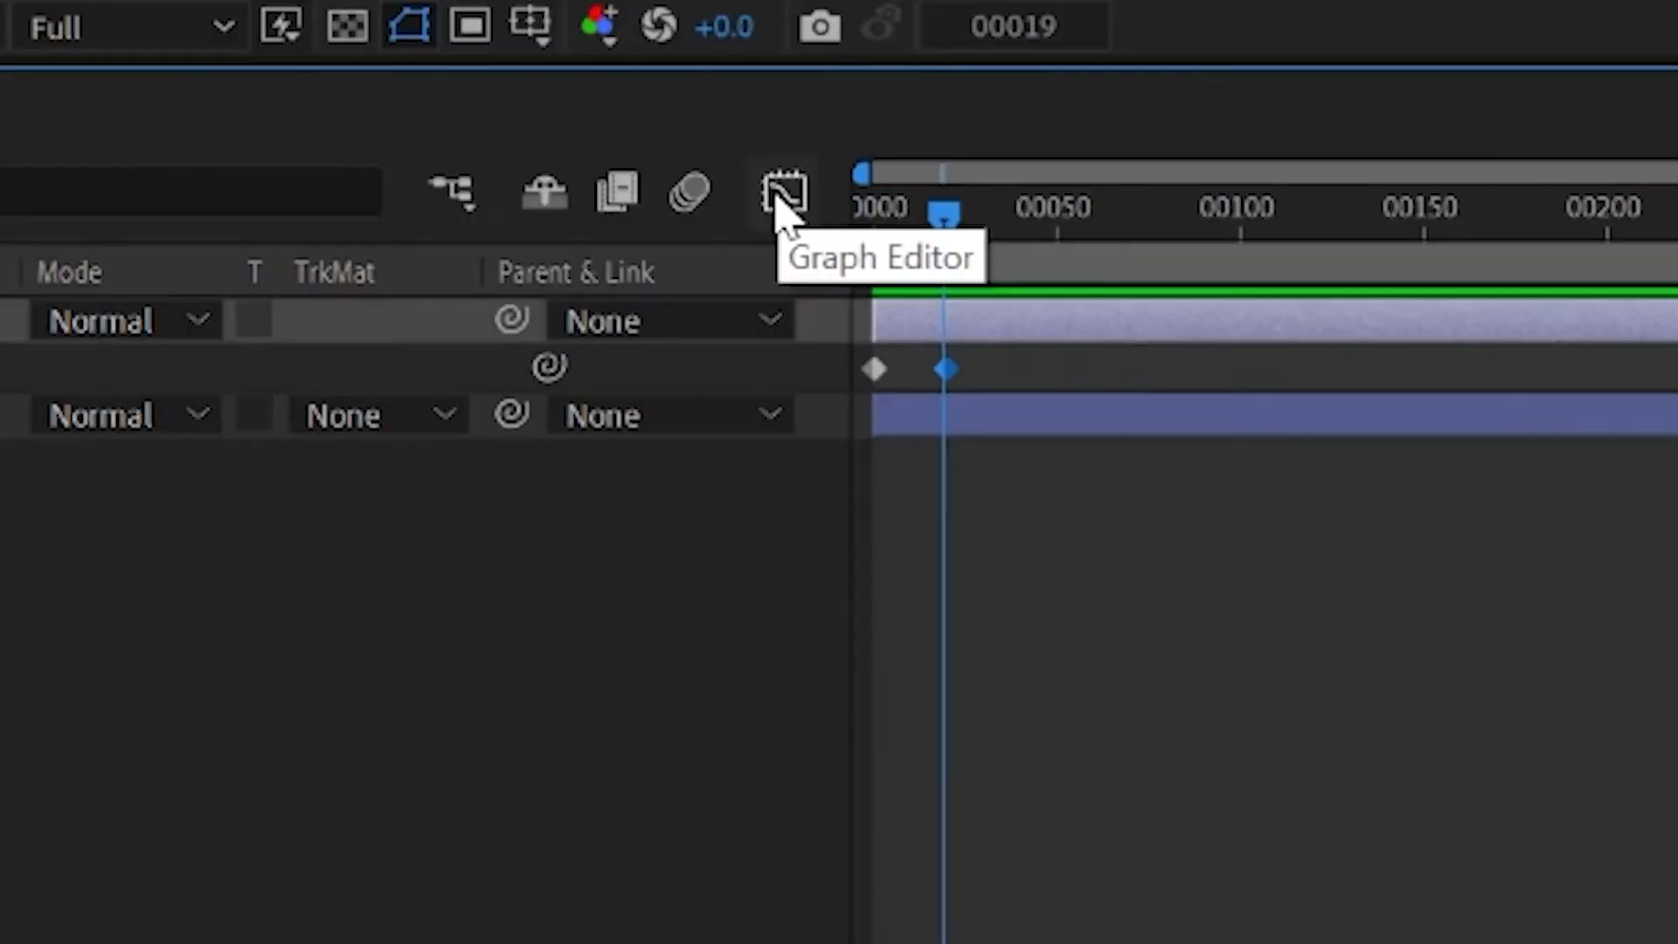
# - Try Easy Ease In on the landing position keyframe in the Graph Editor and play back the drop
pyautogui.click(589, 669)
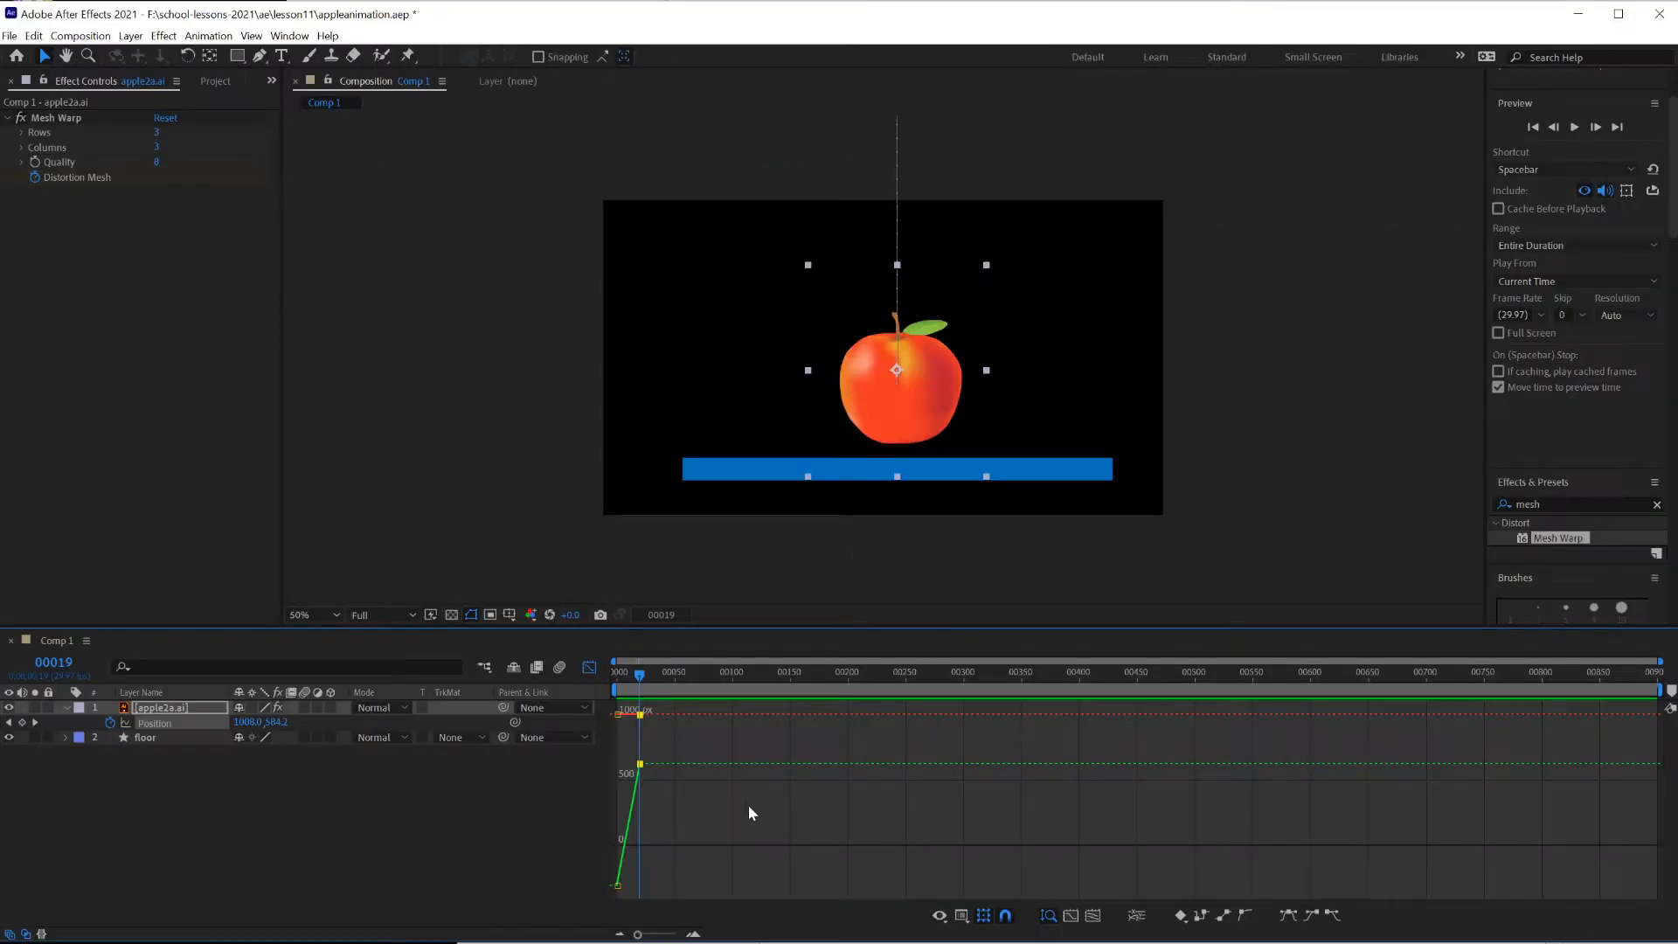
pyautogui.moveTo(1202, 662); pyautogui.dragTo(922, 316)
pyautogui.moveTo(633, 705); pyautogui.dragTo(633, 704)
pyautogui.moveTo(687, 791); pyautogui.dragTo(627, 701)
pyautogui.click(787, 891)
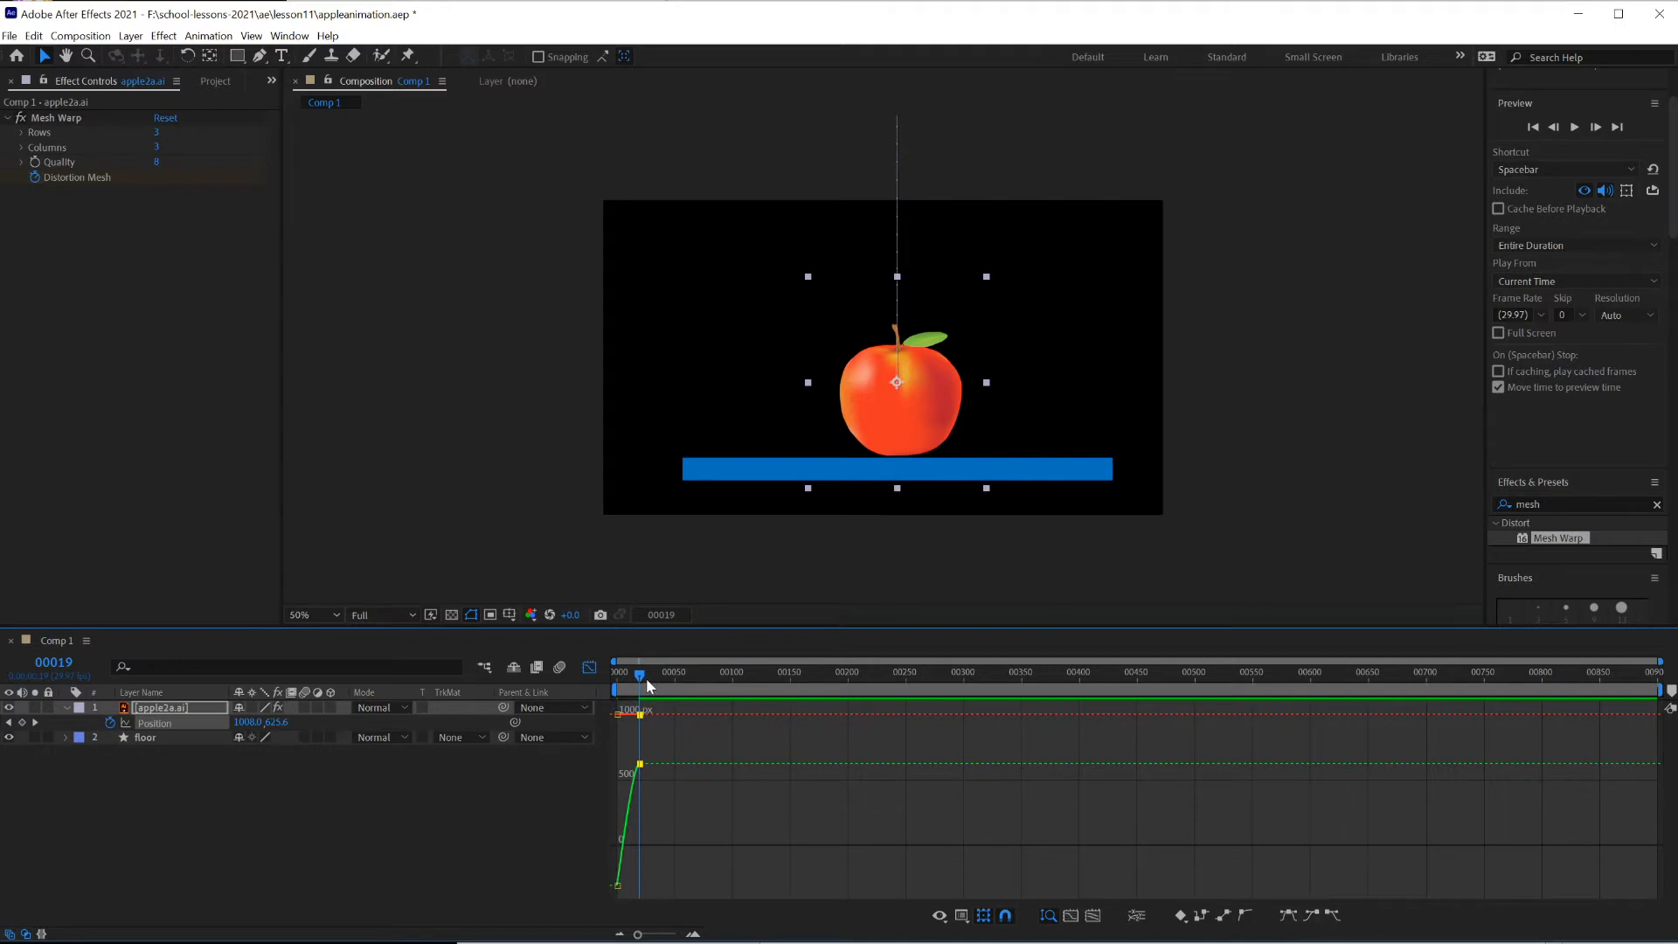
pyautogui.moveTo(646, 678); pyautogui.dragTo(568, 678)
pyautogui.press('space')
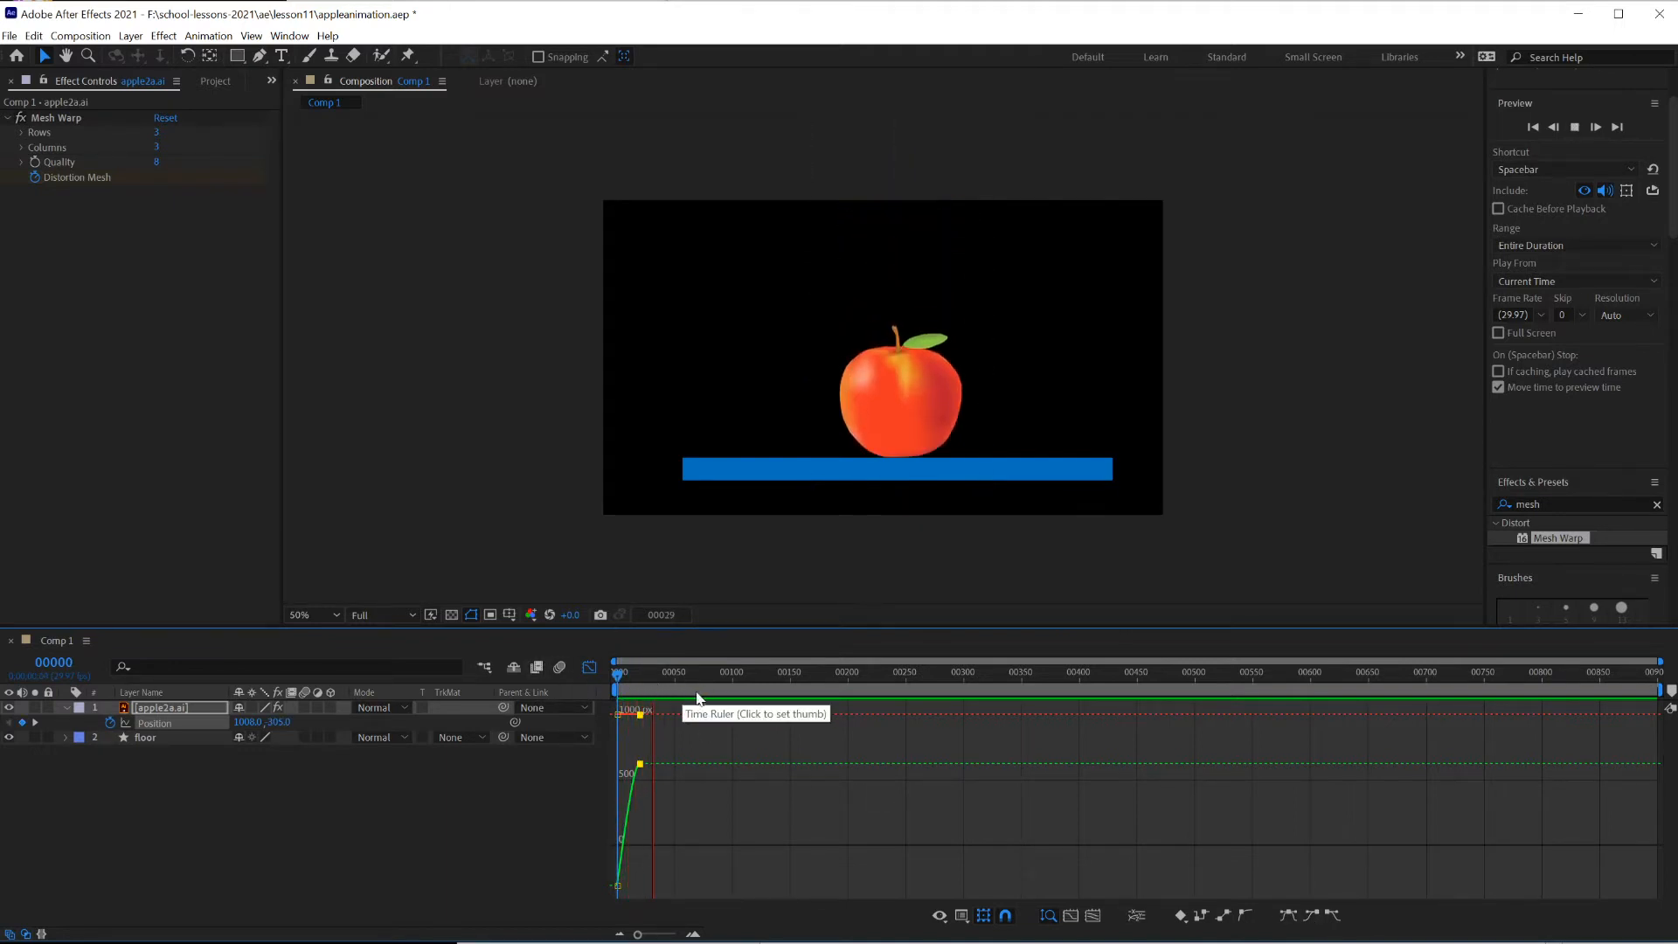
pyautogui.moveTo(697, 693)
pyautogui.mouseDown()
pyautogui.moveTo(605, 679)
pyautogui.moveTo(680, 689)
pyautogui.mouseUp()
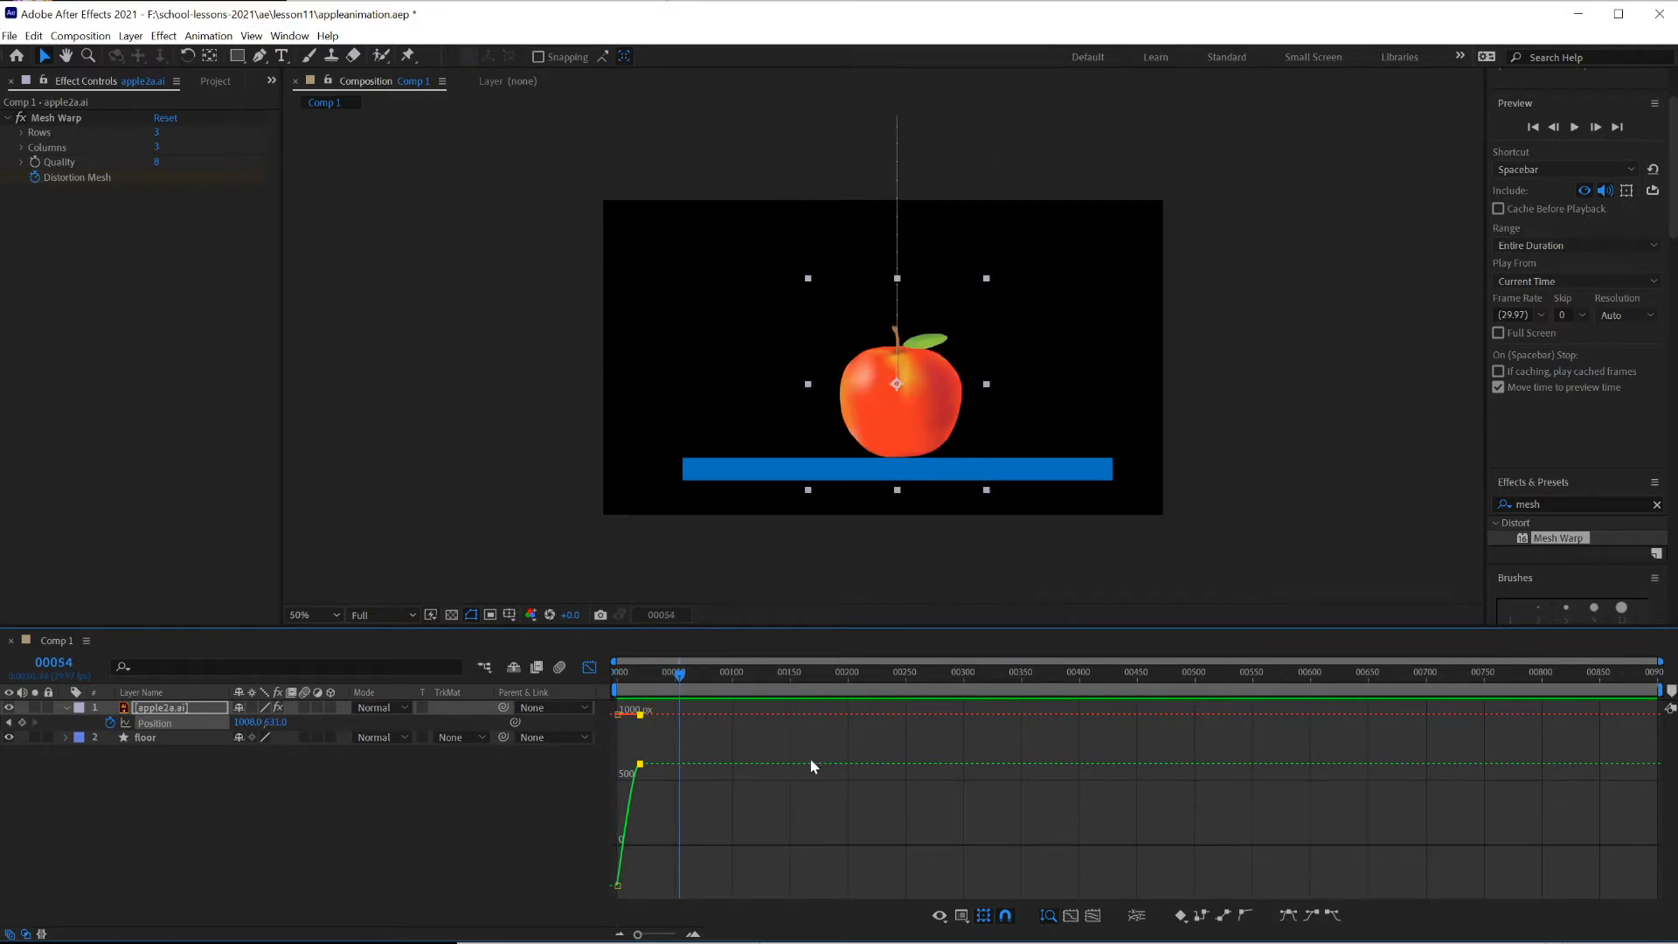
# - Play back the apple's drop from frame 0 and return from the Graph Editor to the keyframe view
pyautogui.press('j')
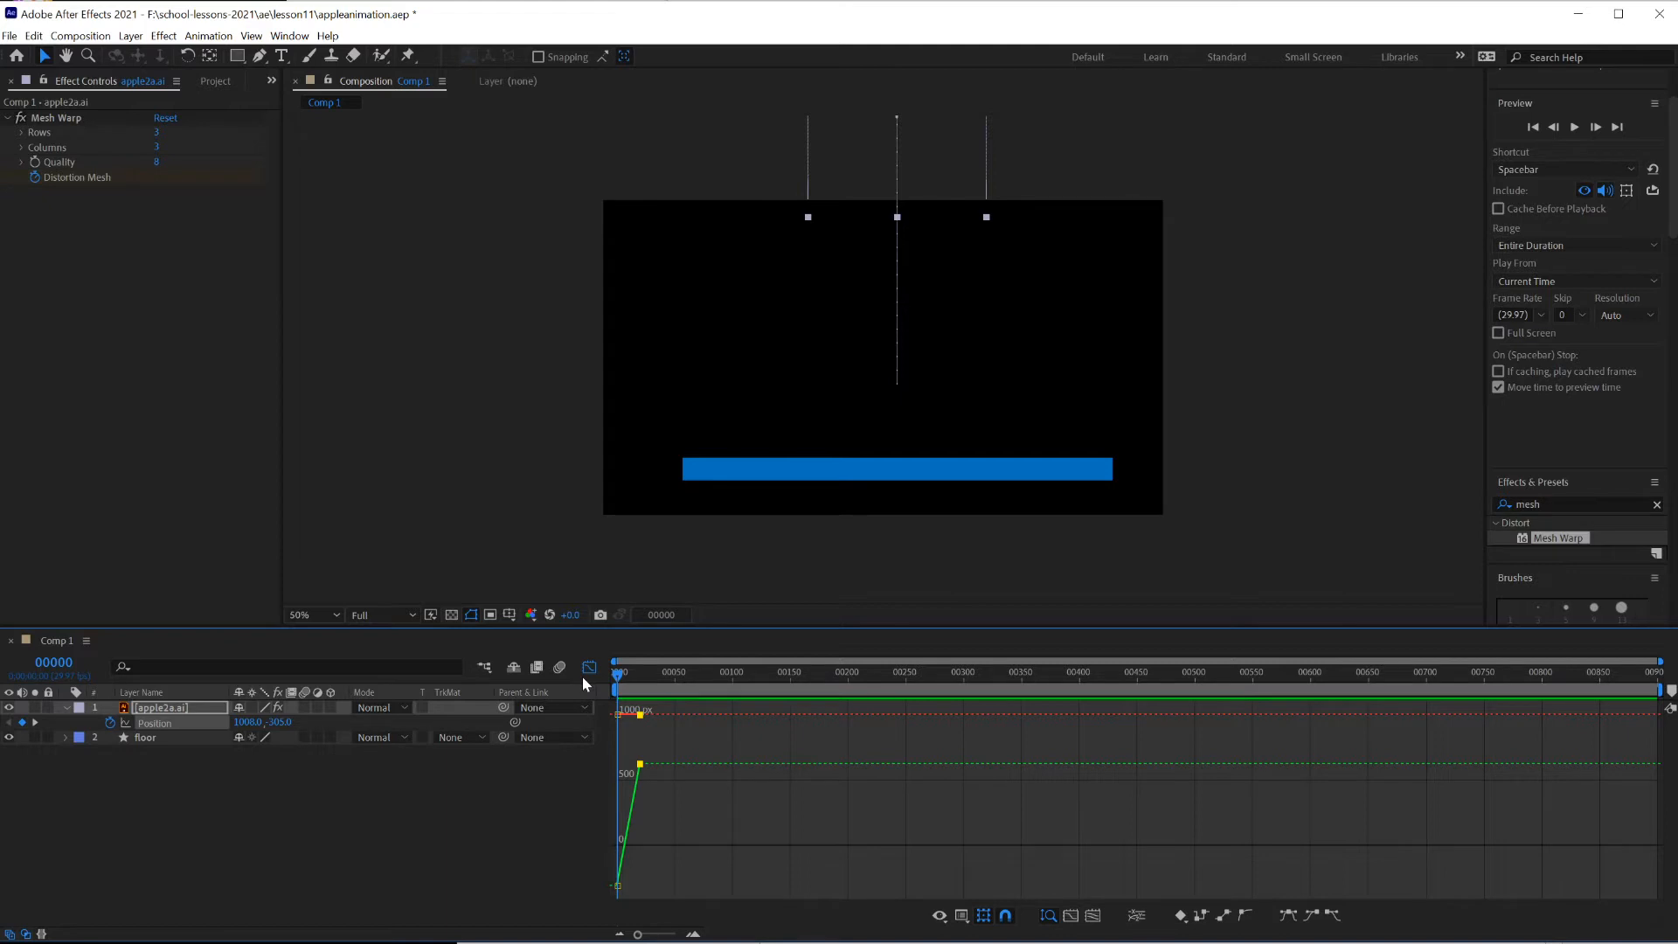
pyautogui.press('space')
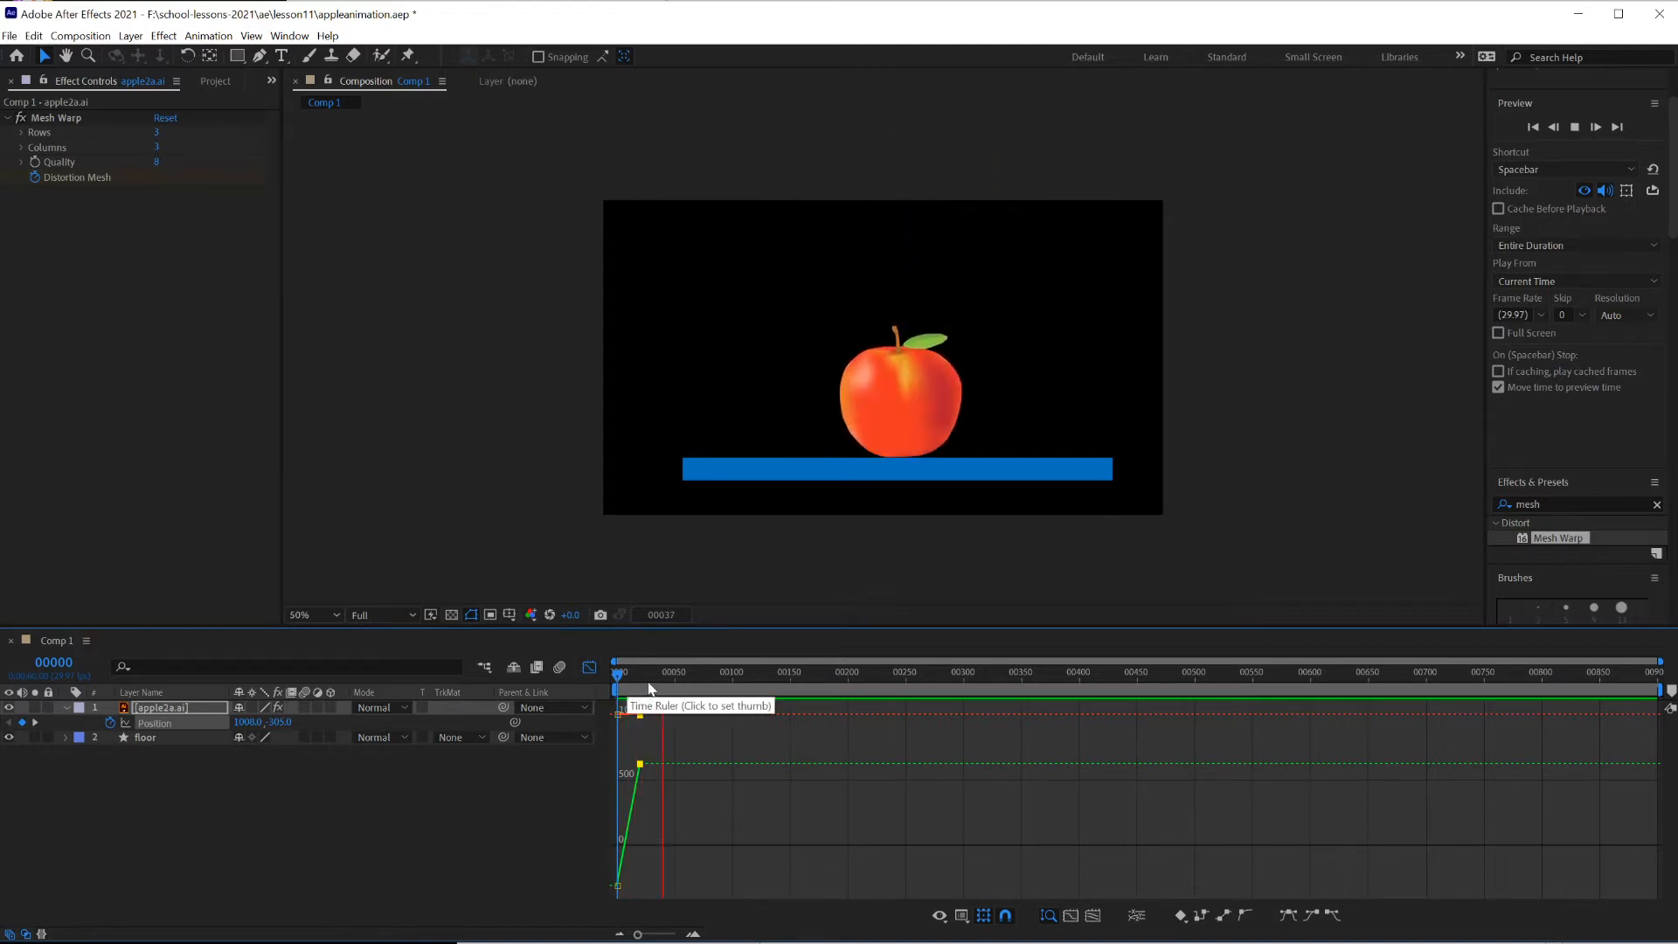
pyautogui.press('space')
pyautogui.press('space')
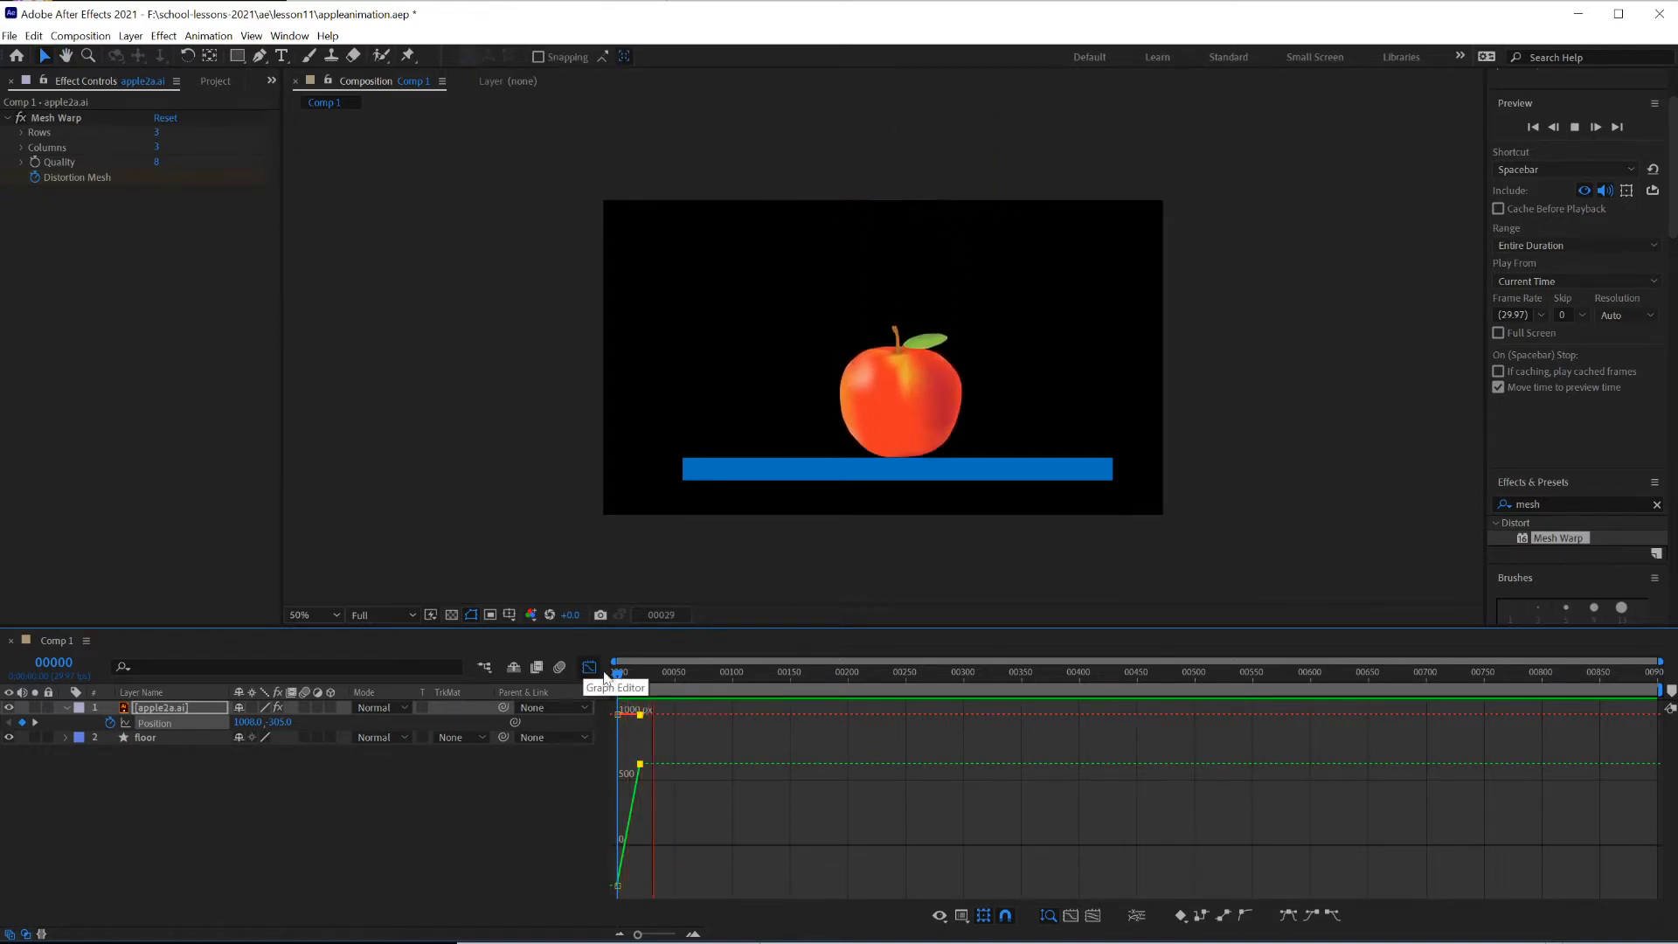
pyautogui.press('space')
pyautogui.click(589, 668)
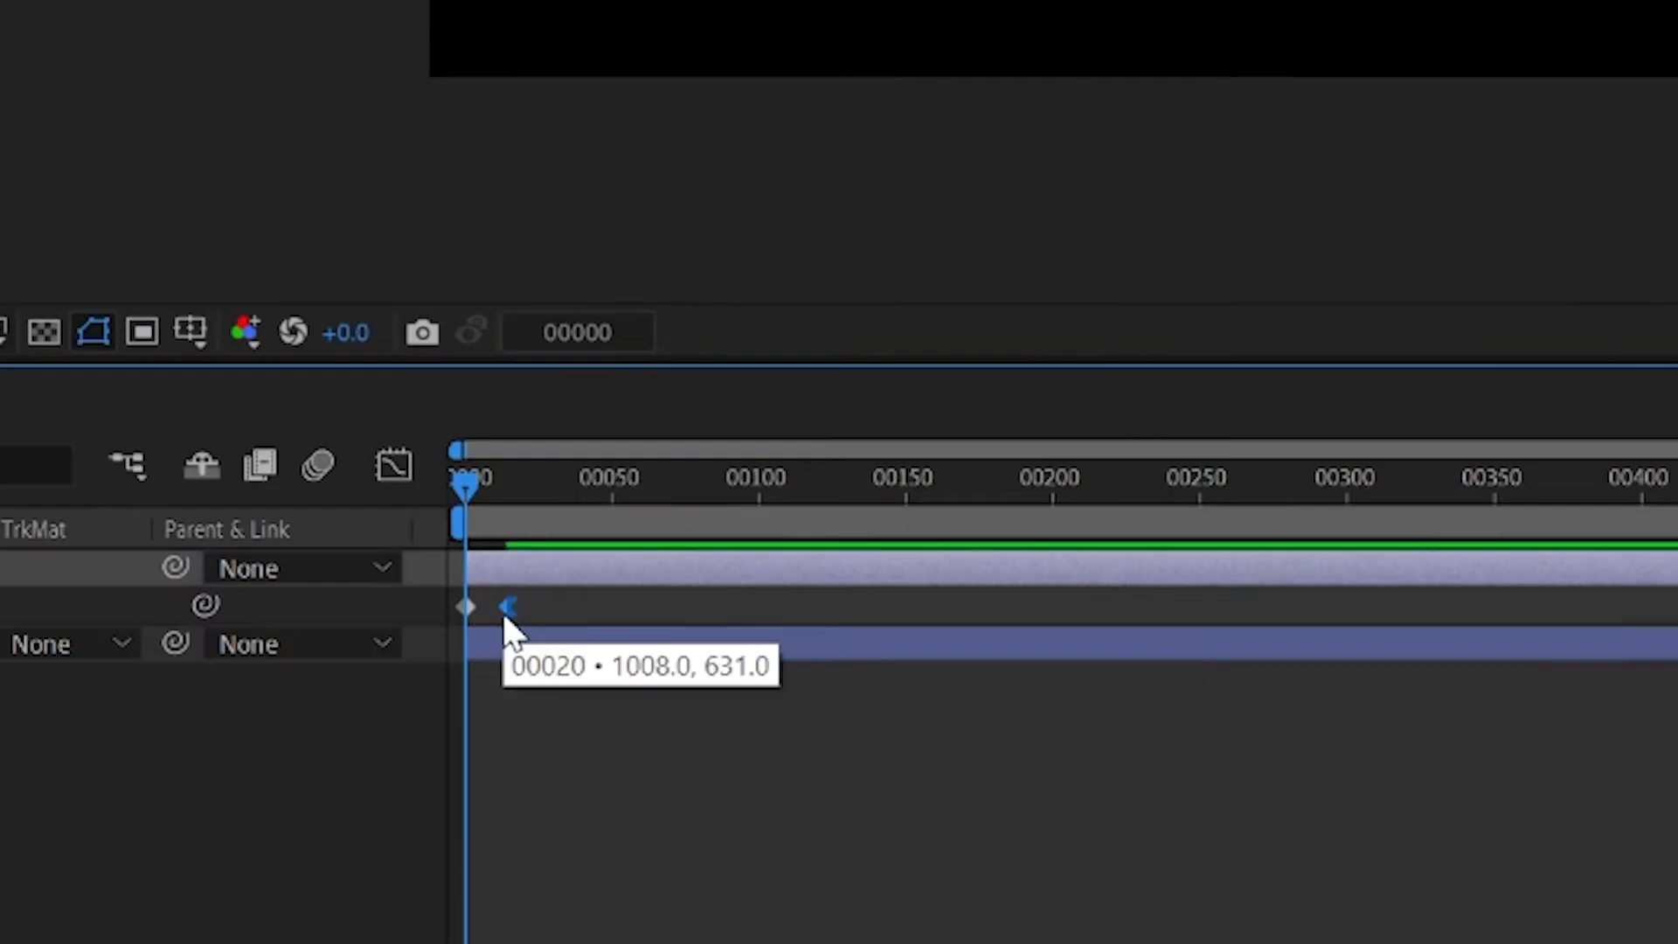
# - Try a faster fall by moving the landing position keyframe earlier, and preview it
pyautogui.moveTo(641, 723); pyautogui.dragTo(630, 727)
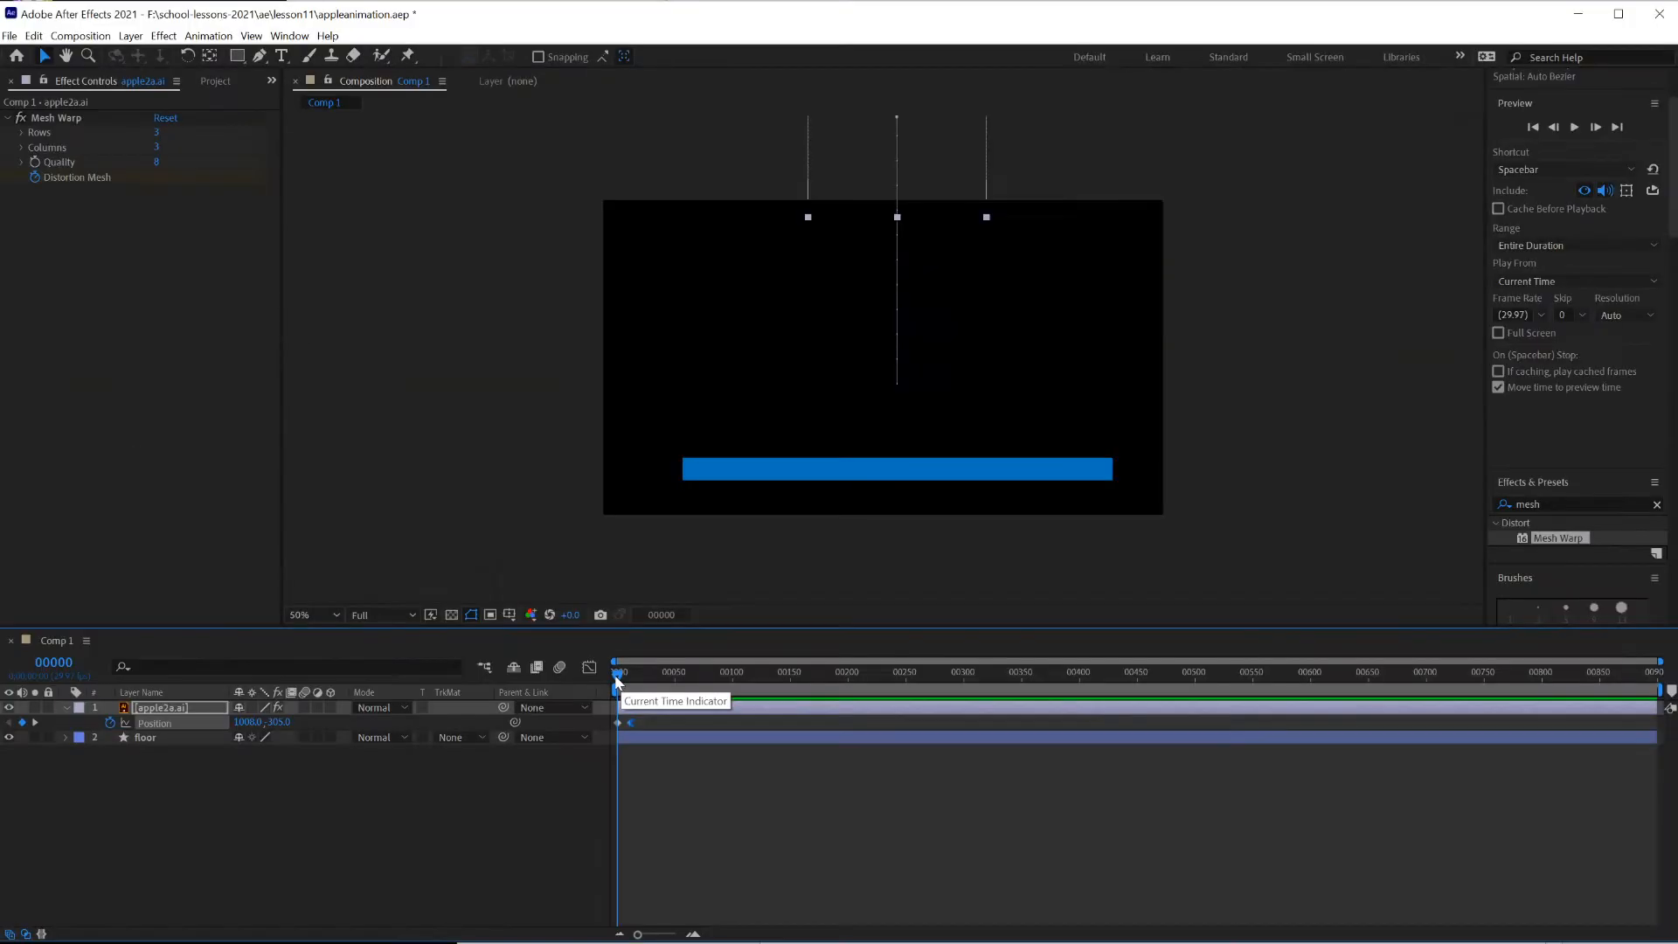
pyautogui.press('space')
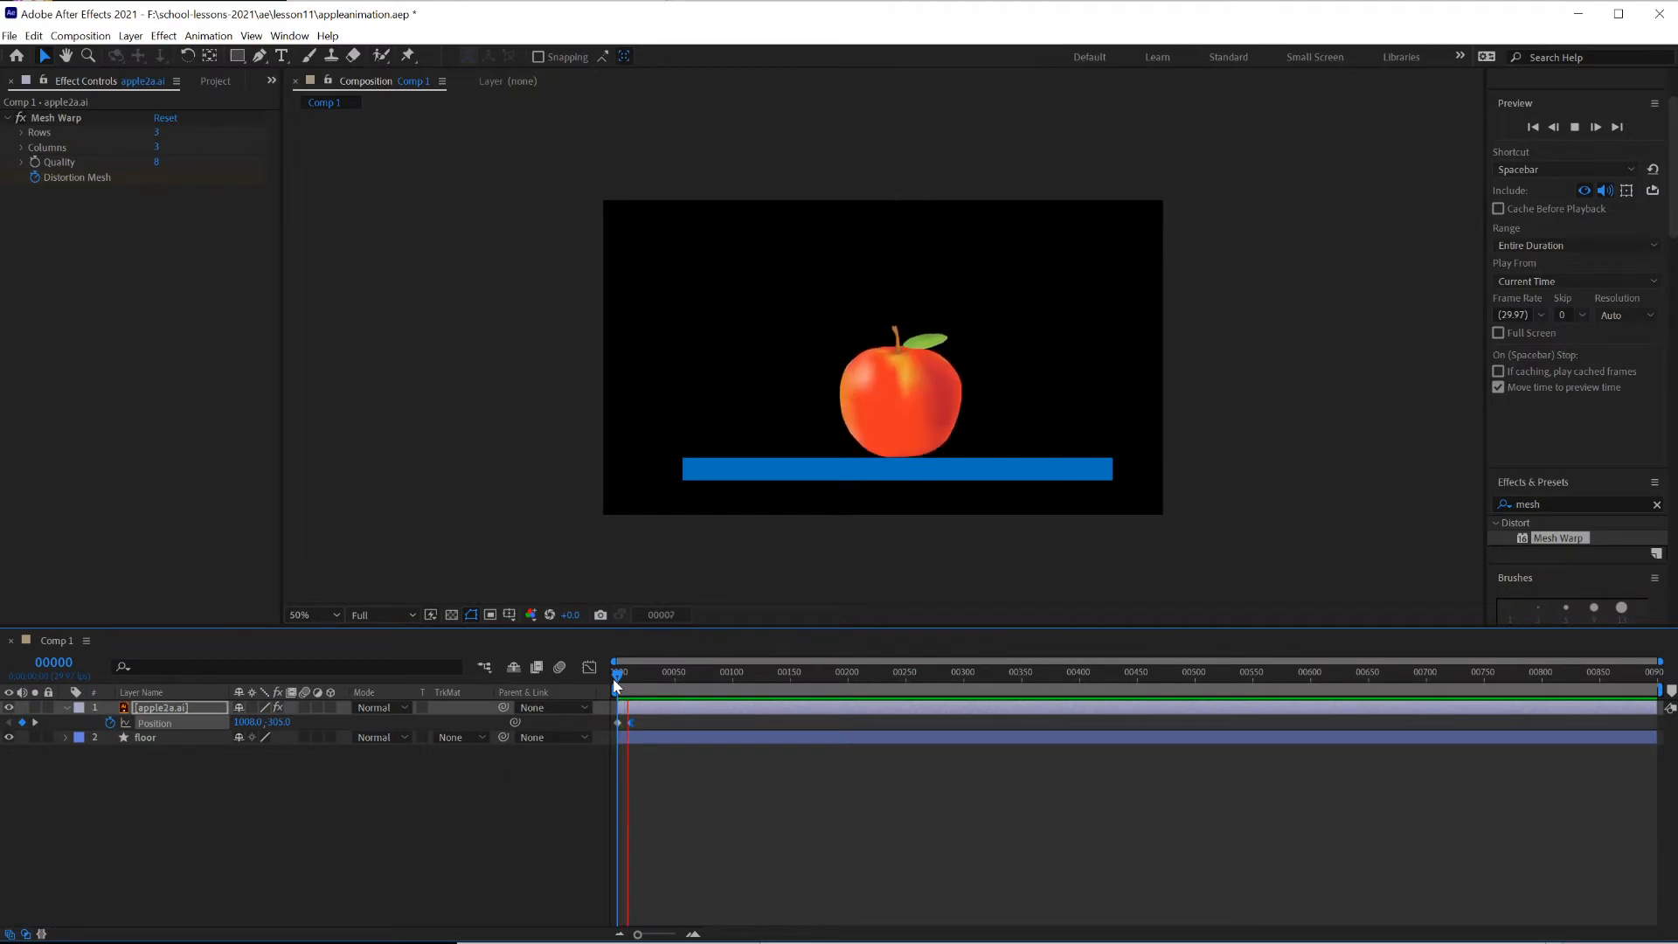
pyautogui.press('space')
# - Slow the fall by moving the apple's landing position keyframe to frame 30
pyautogui.moveTo(633, 726); pyautogui.dragTo(659, 738)
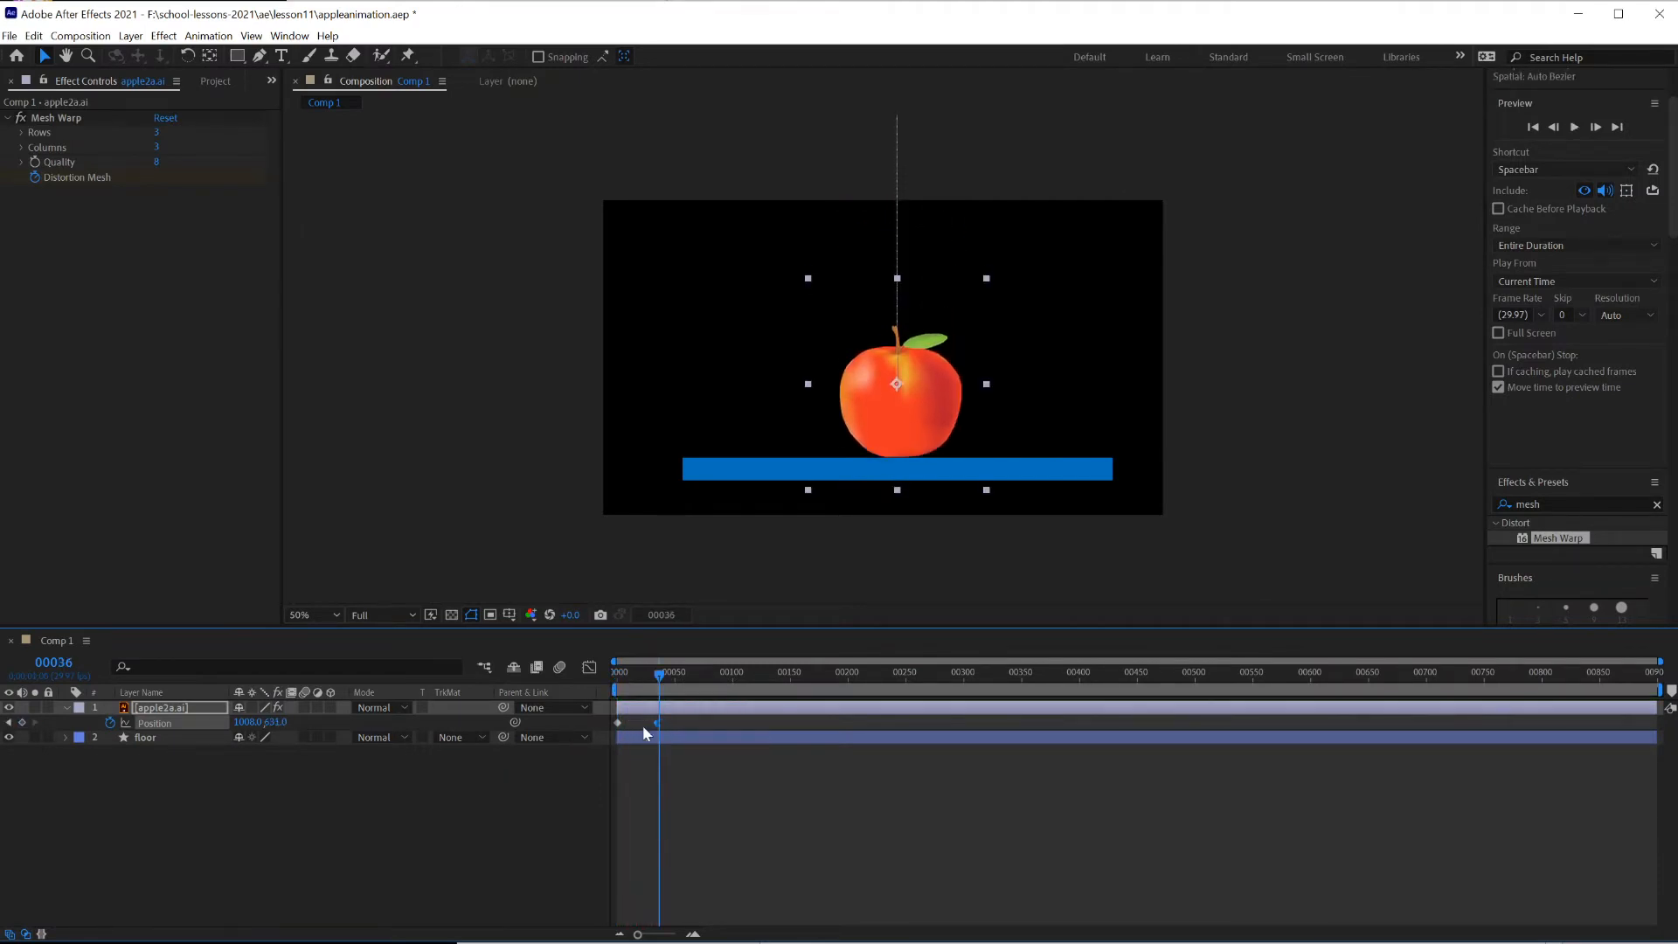
pyautogui.click(54, 662)
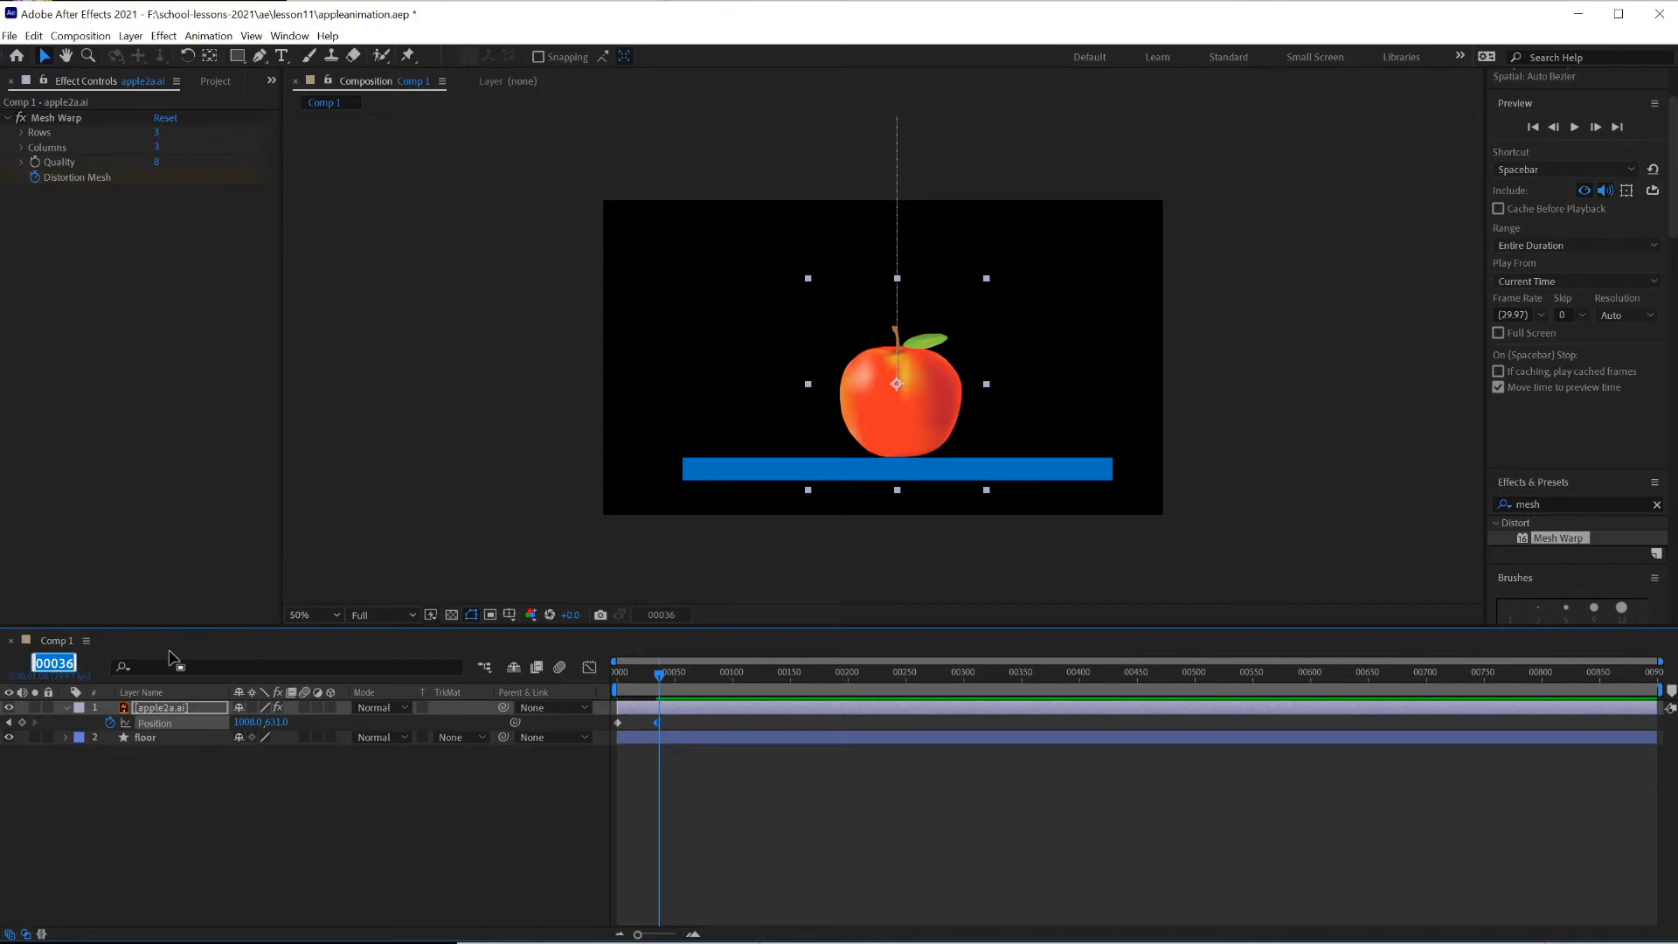
pyautogui.write('30')
pyautogui.press('Return')
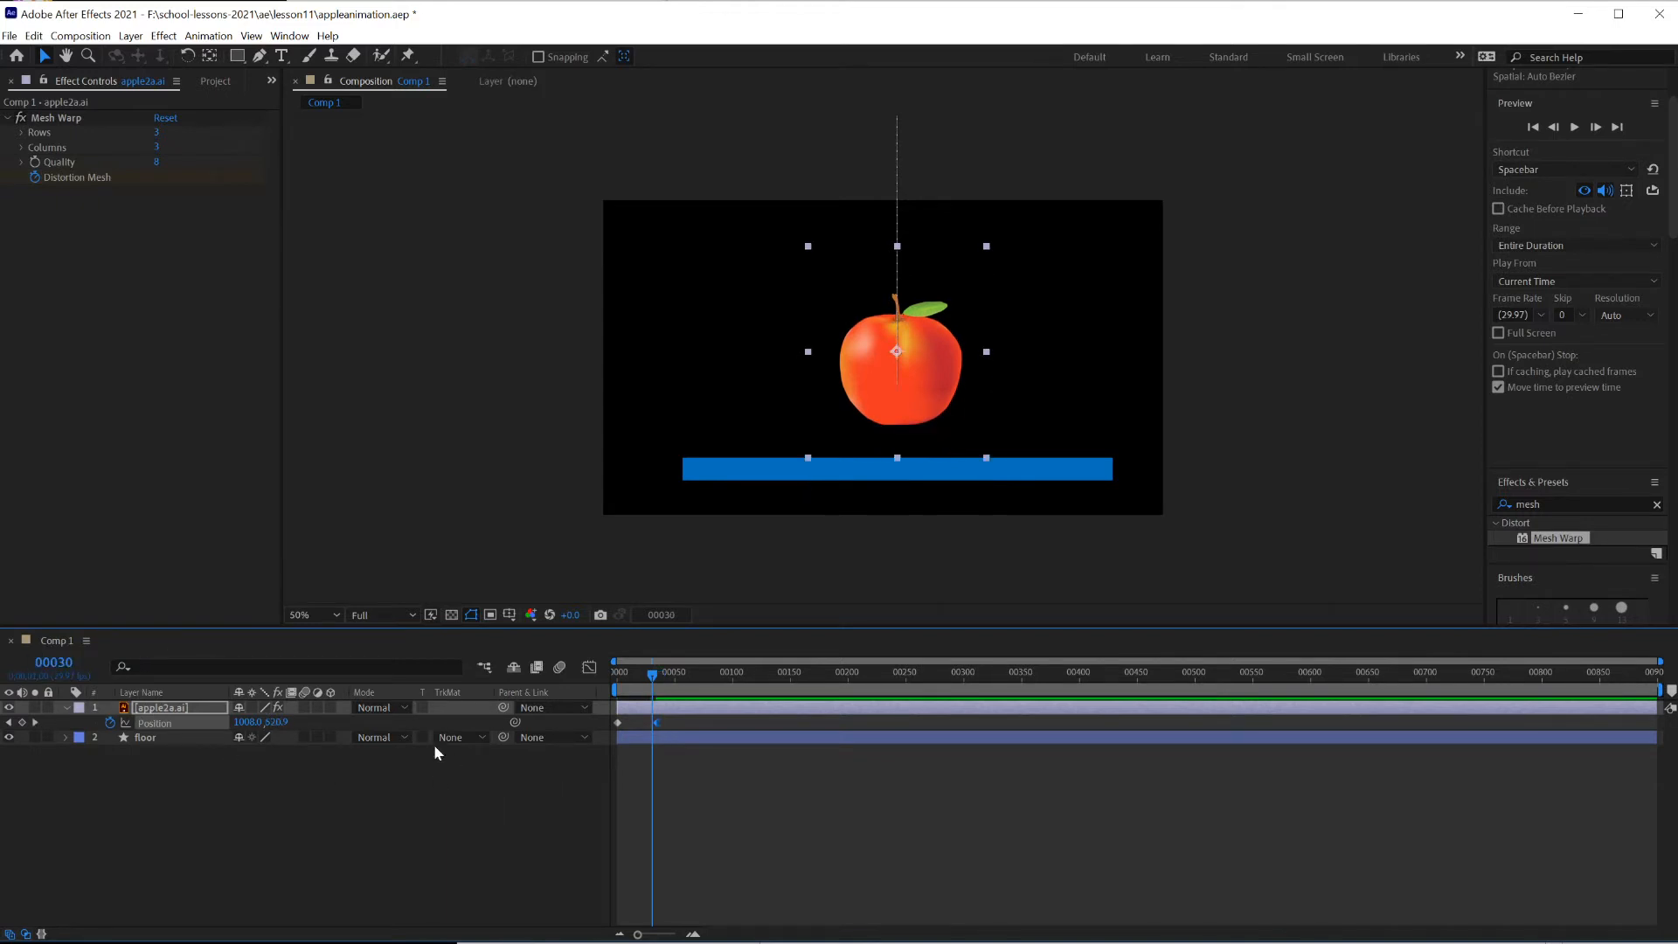
pyautogui.moveTo(657, 725); pyautogui.dragTo(653, 726)
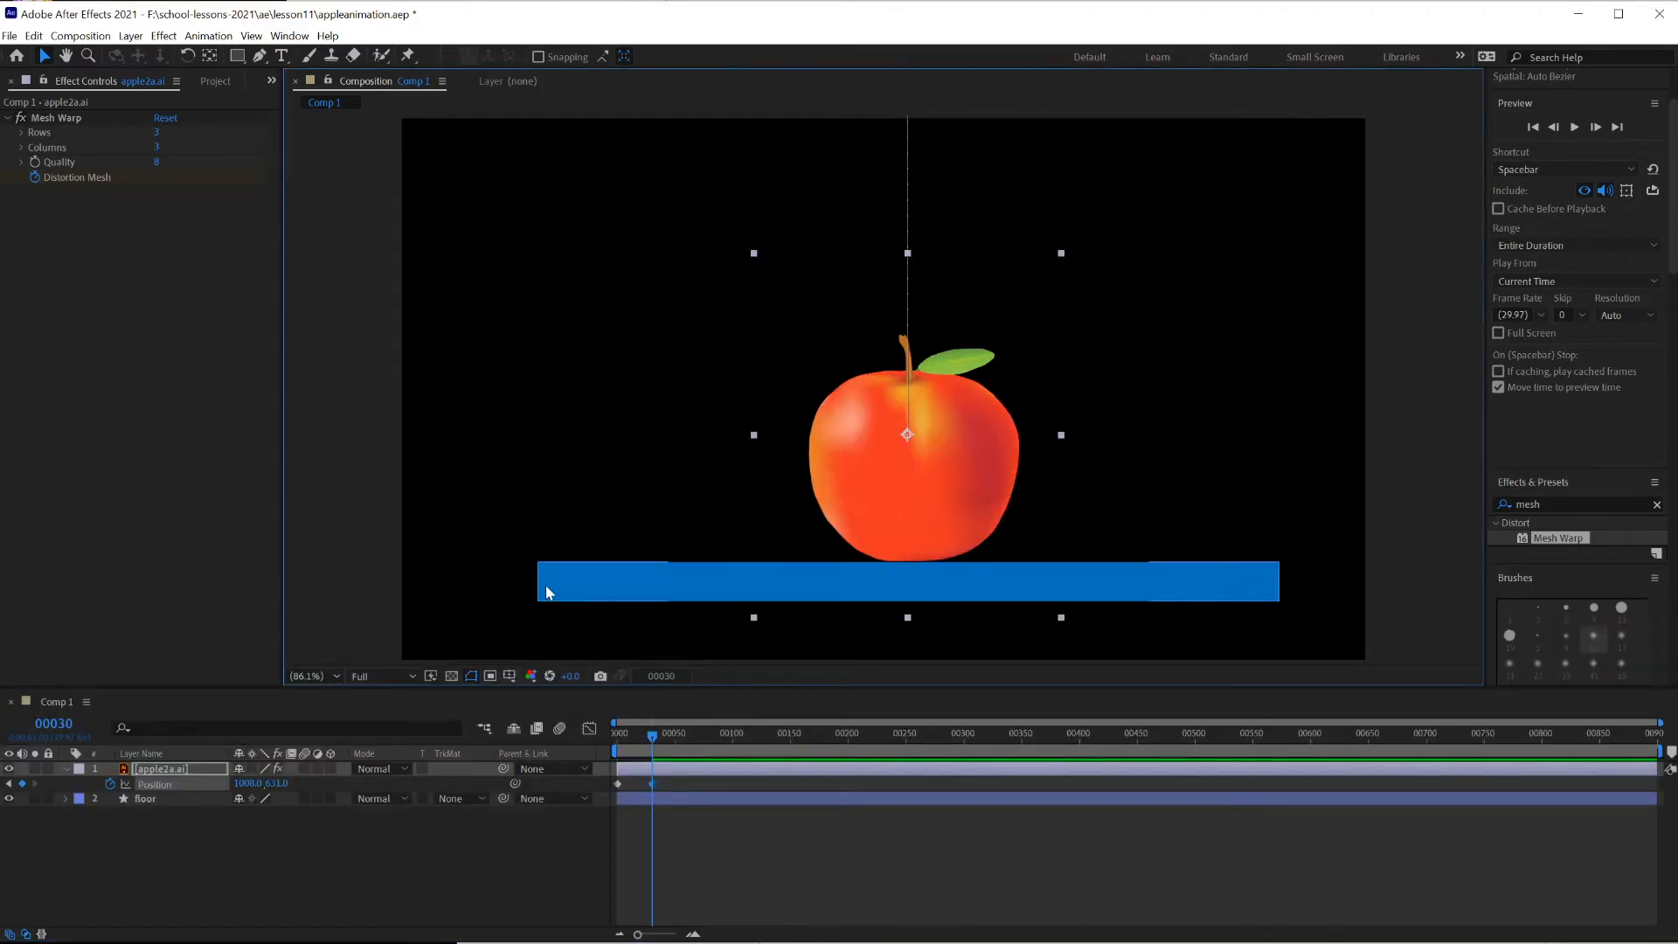
# - At frame 18, stretch the falling apple by pulling the two upper inner Mesh Warp points upward and inward
pyautogui.moveTo(652, 732); pyautogui.dragTo(601, 732)
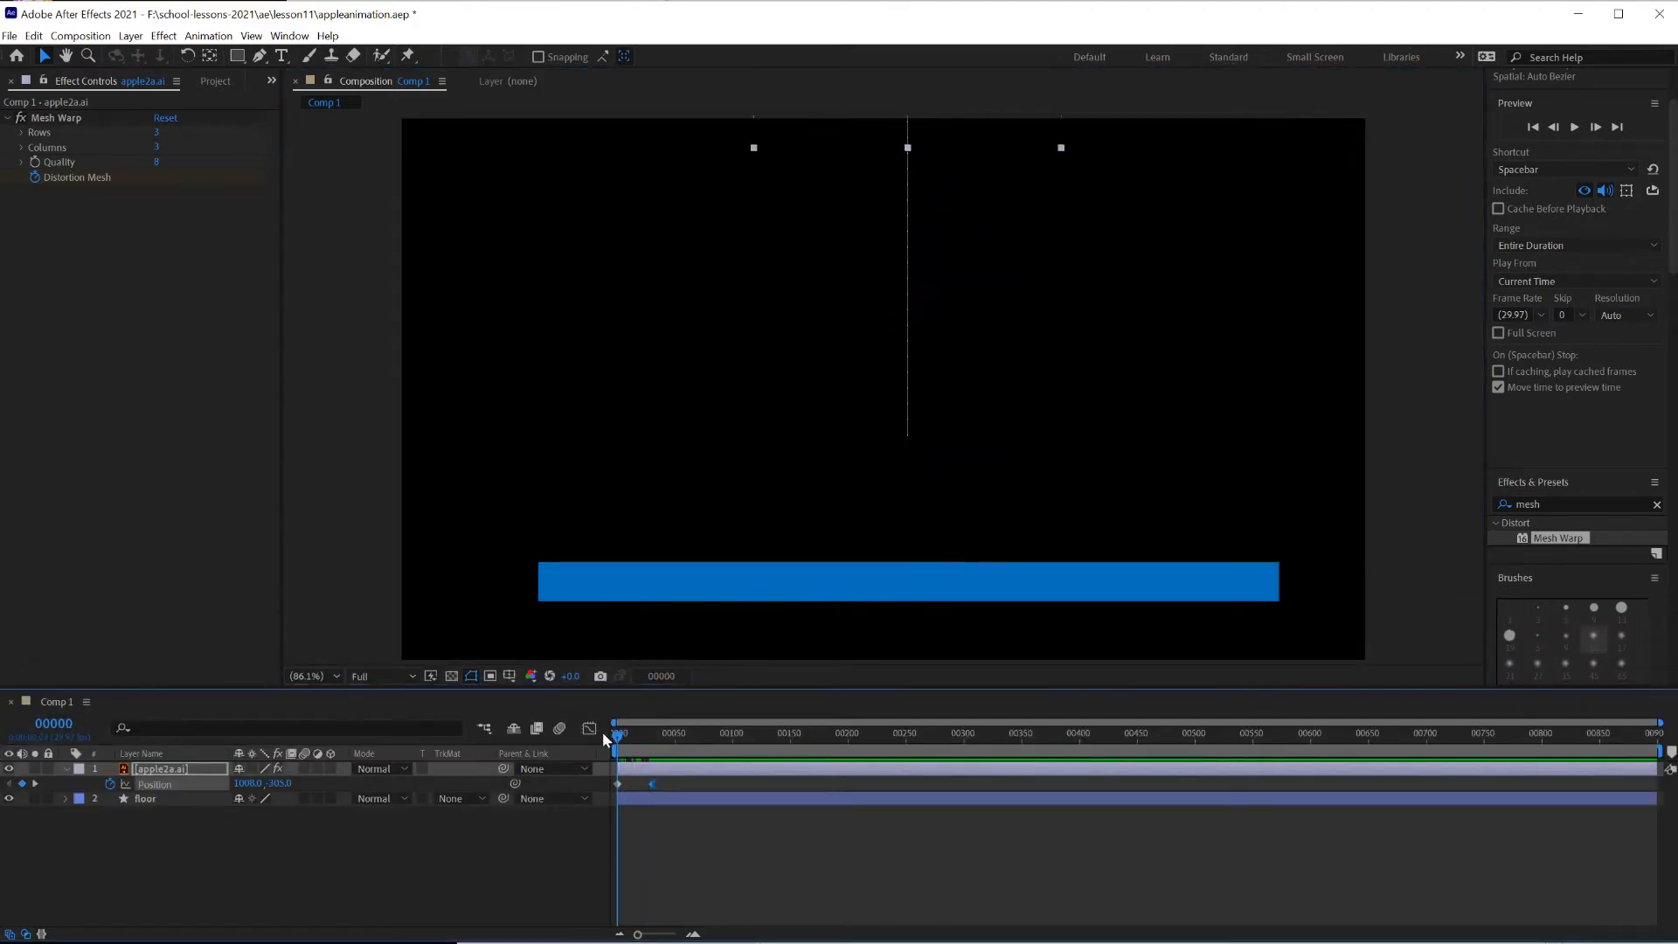
pyautogui.scroll(-4, 839, 412)
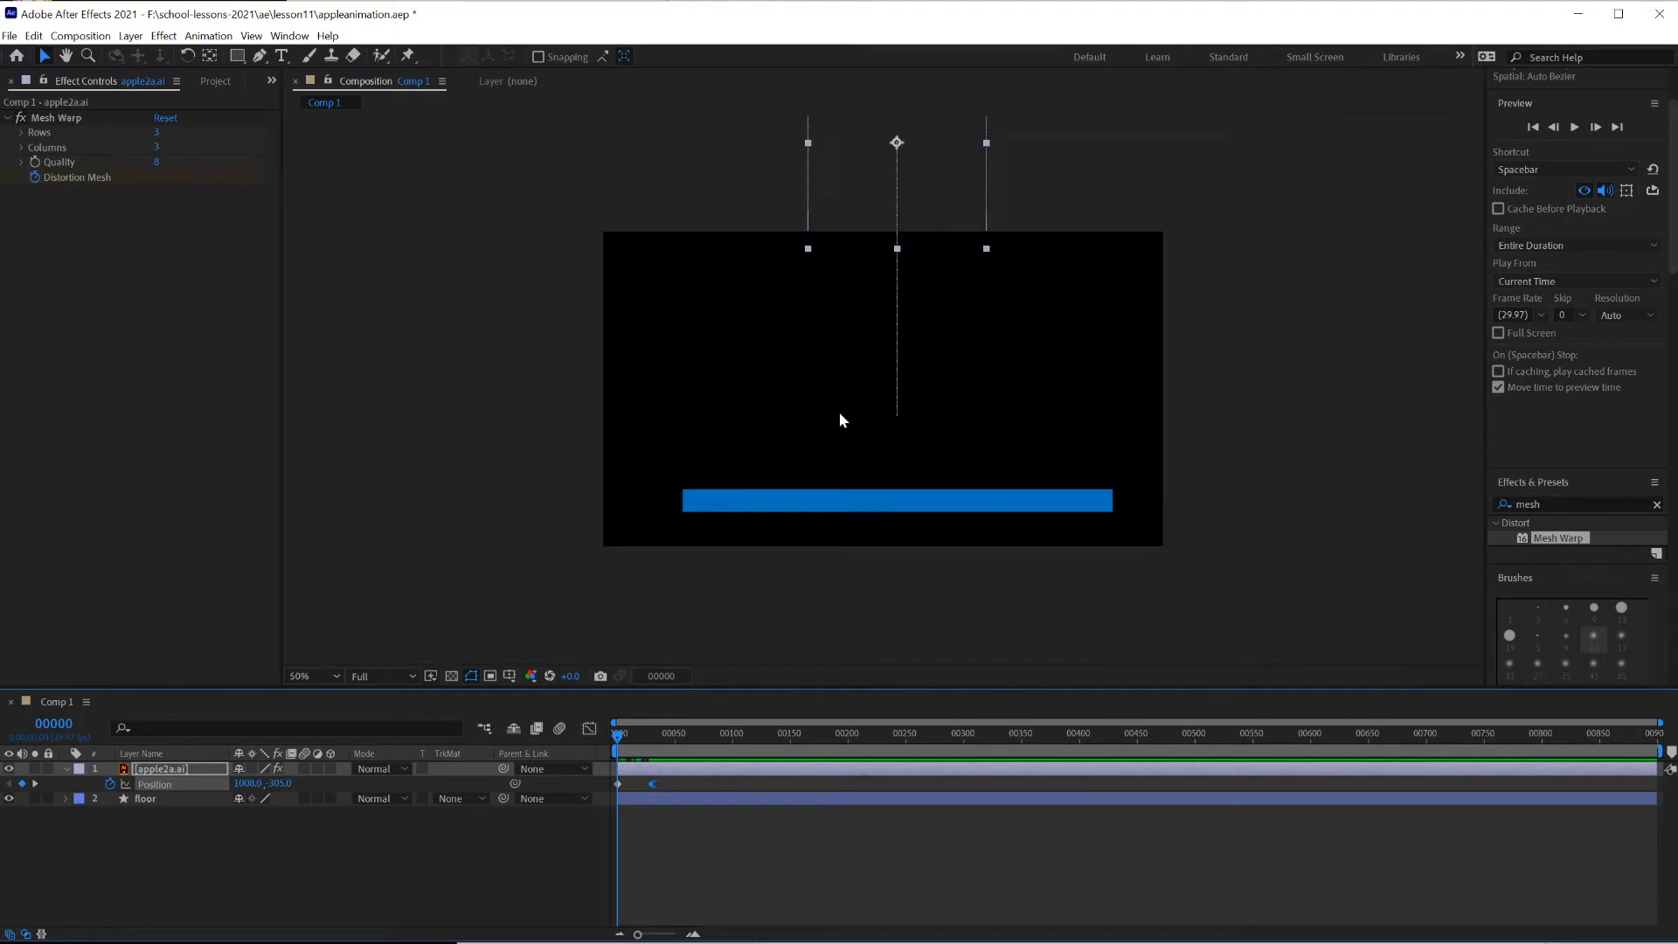
pyautogui.scroll(4, 824, 458)
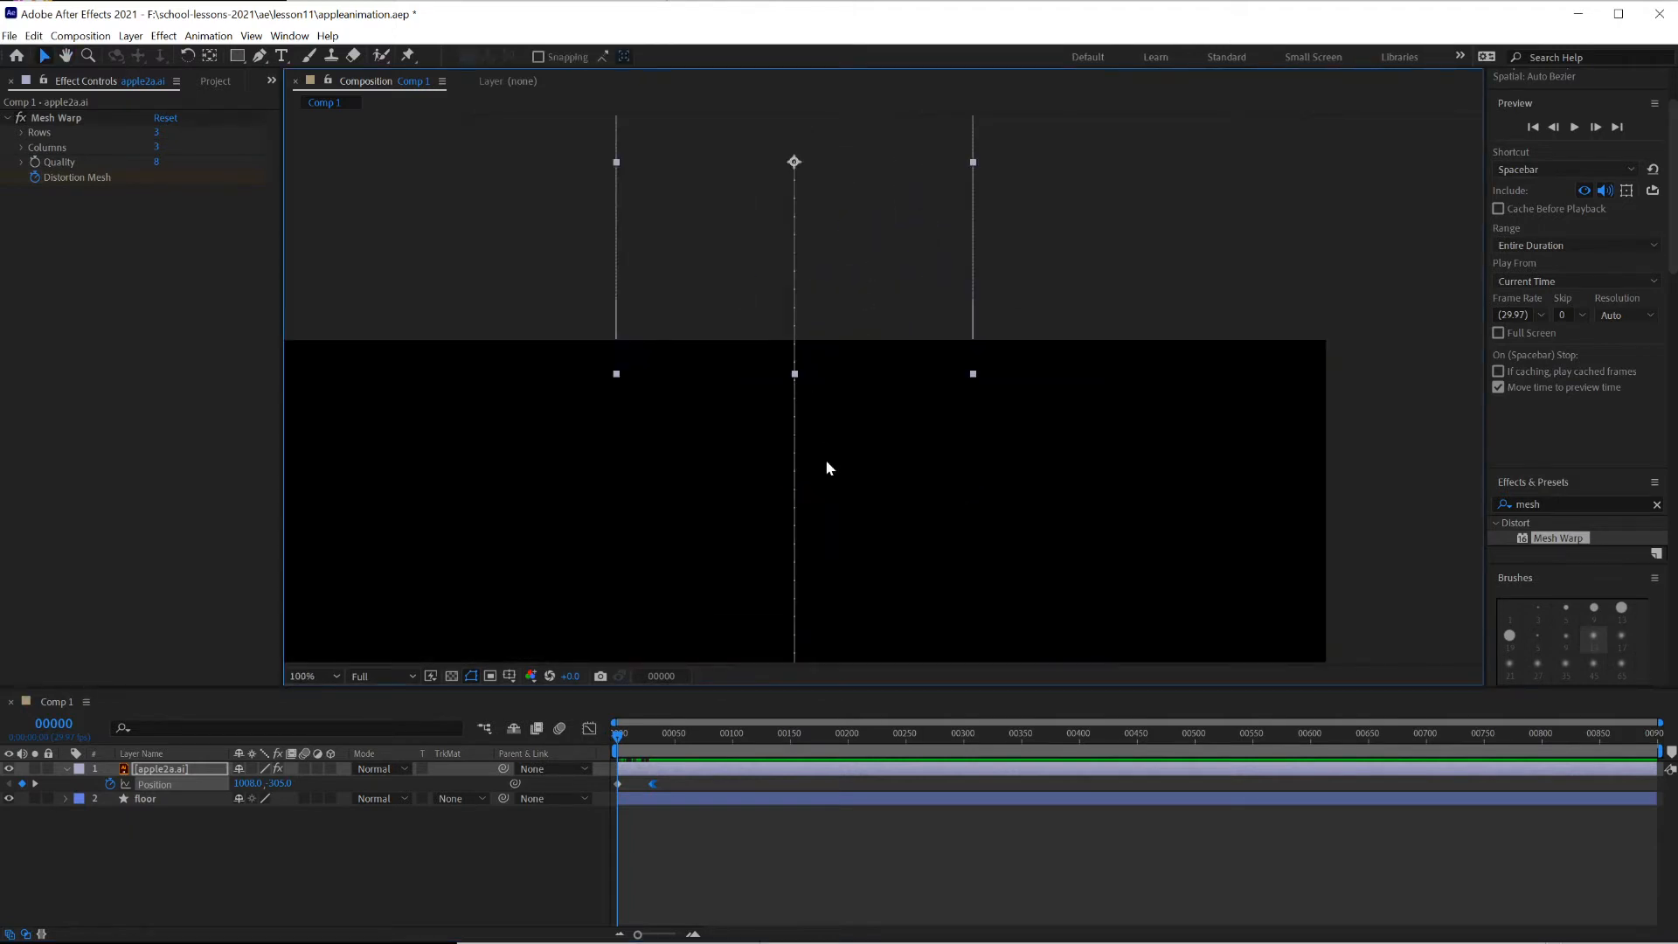
pyautogui.scroll(-2, 825, 454)
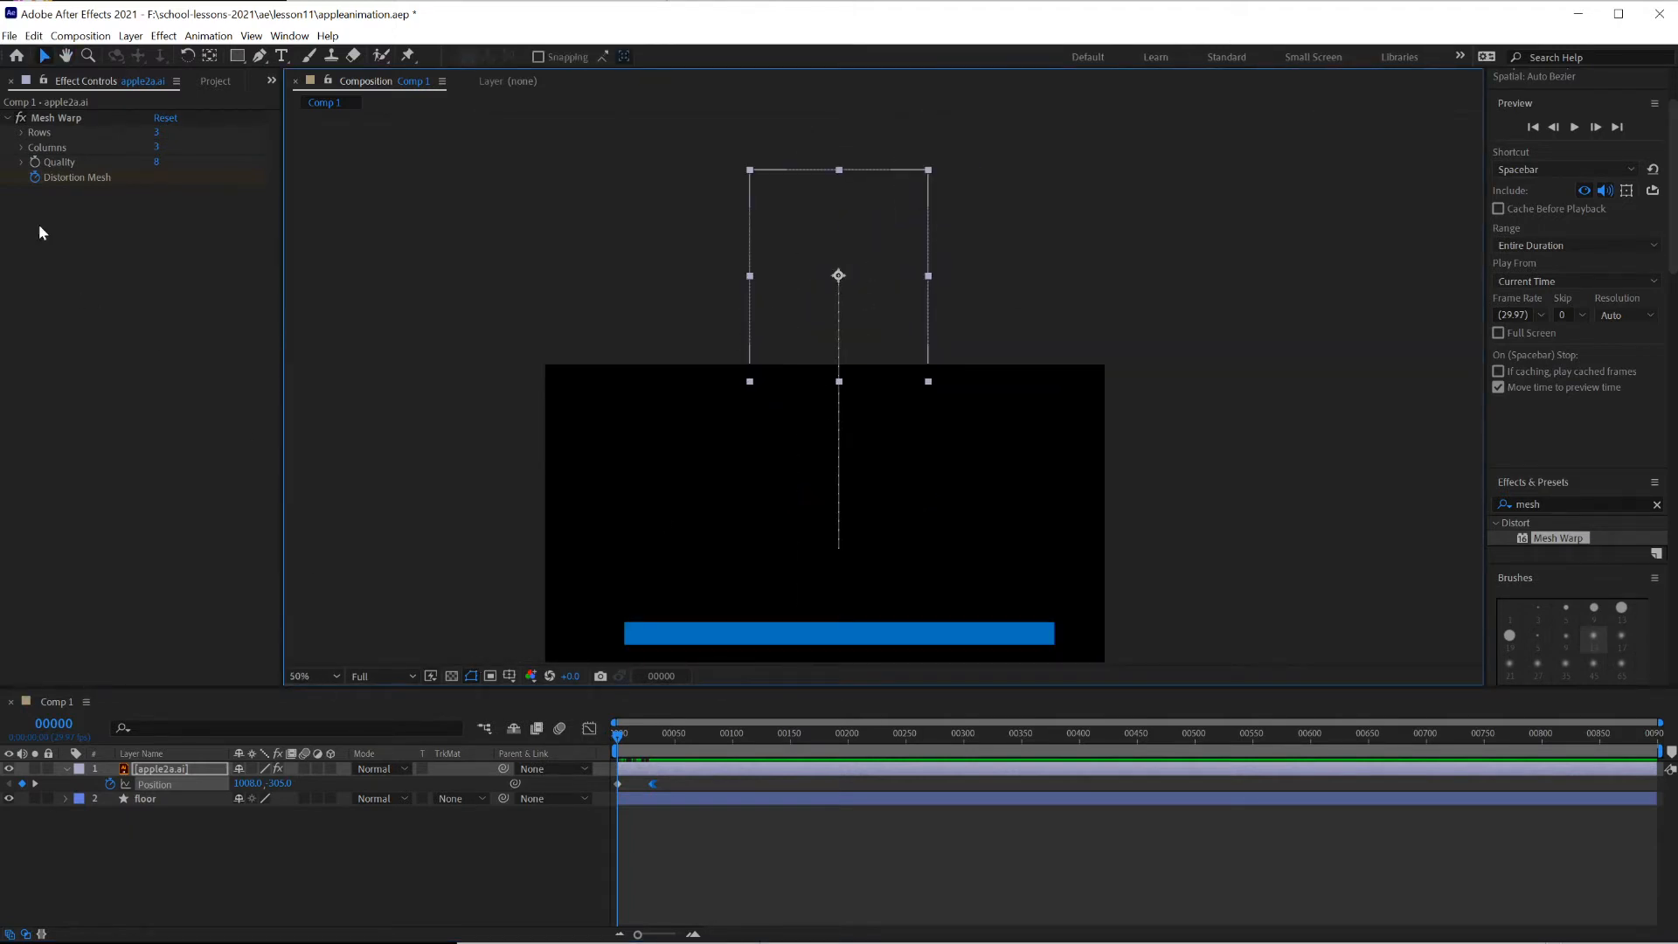
pyautogui.click(44, 118)
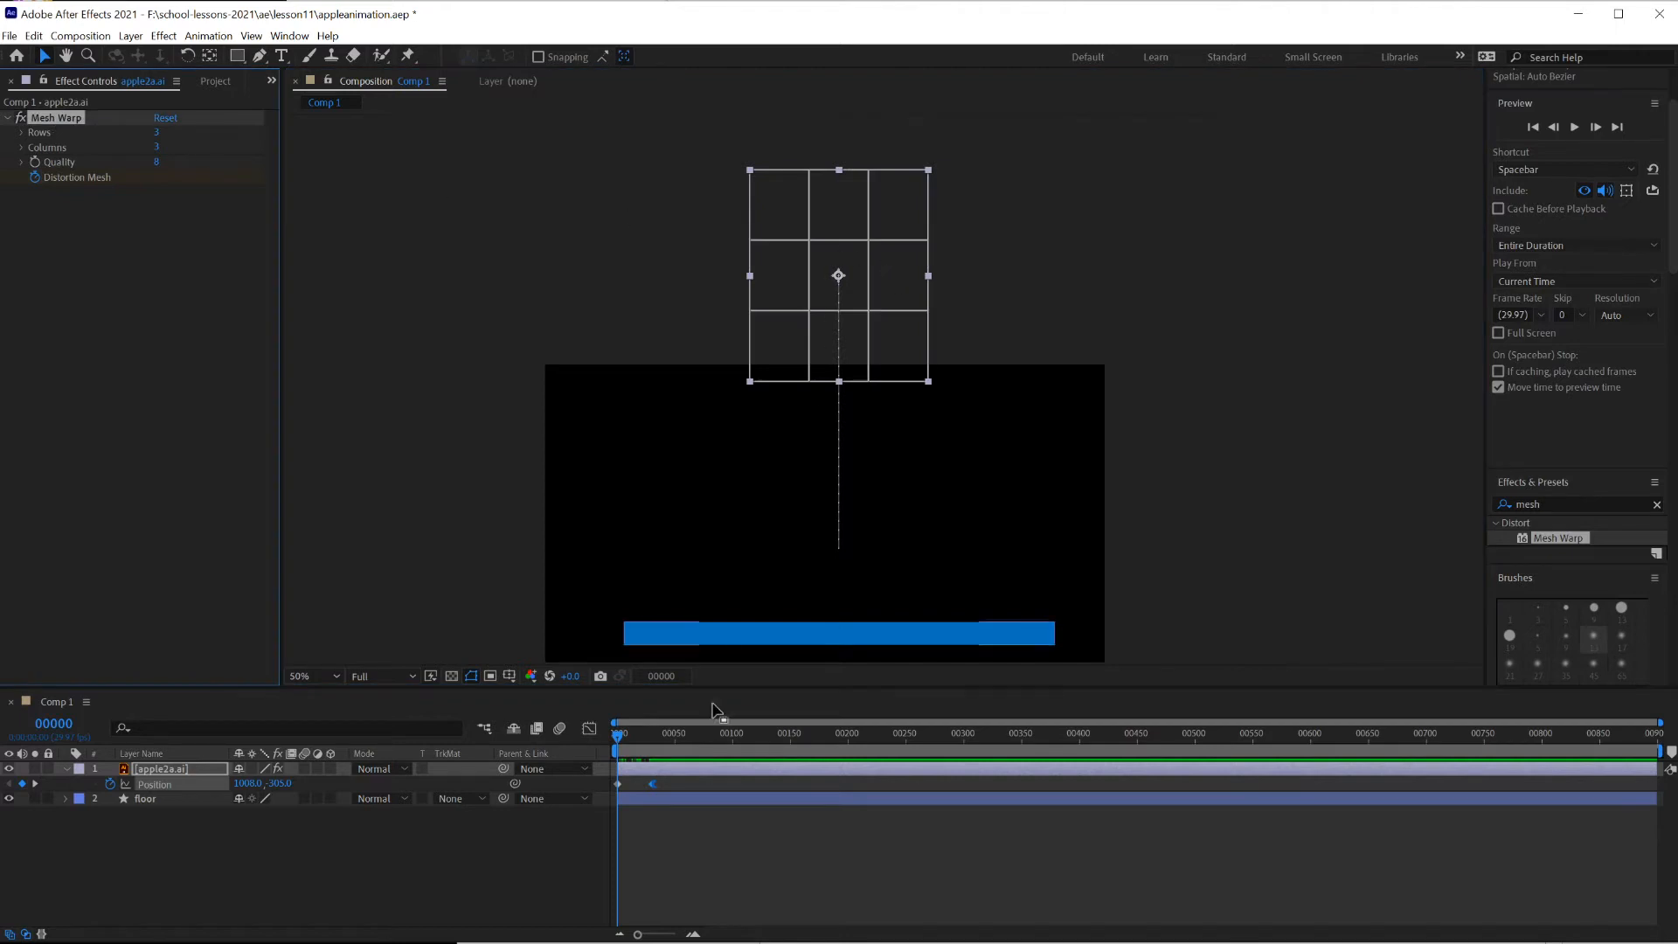
pyautogui.moveTo(617, 736); pyautogui.dragTo(637, 739)
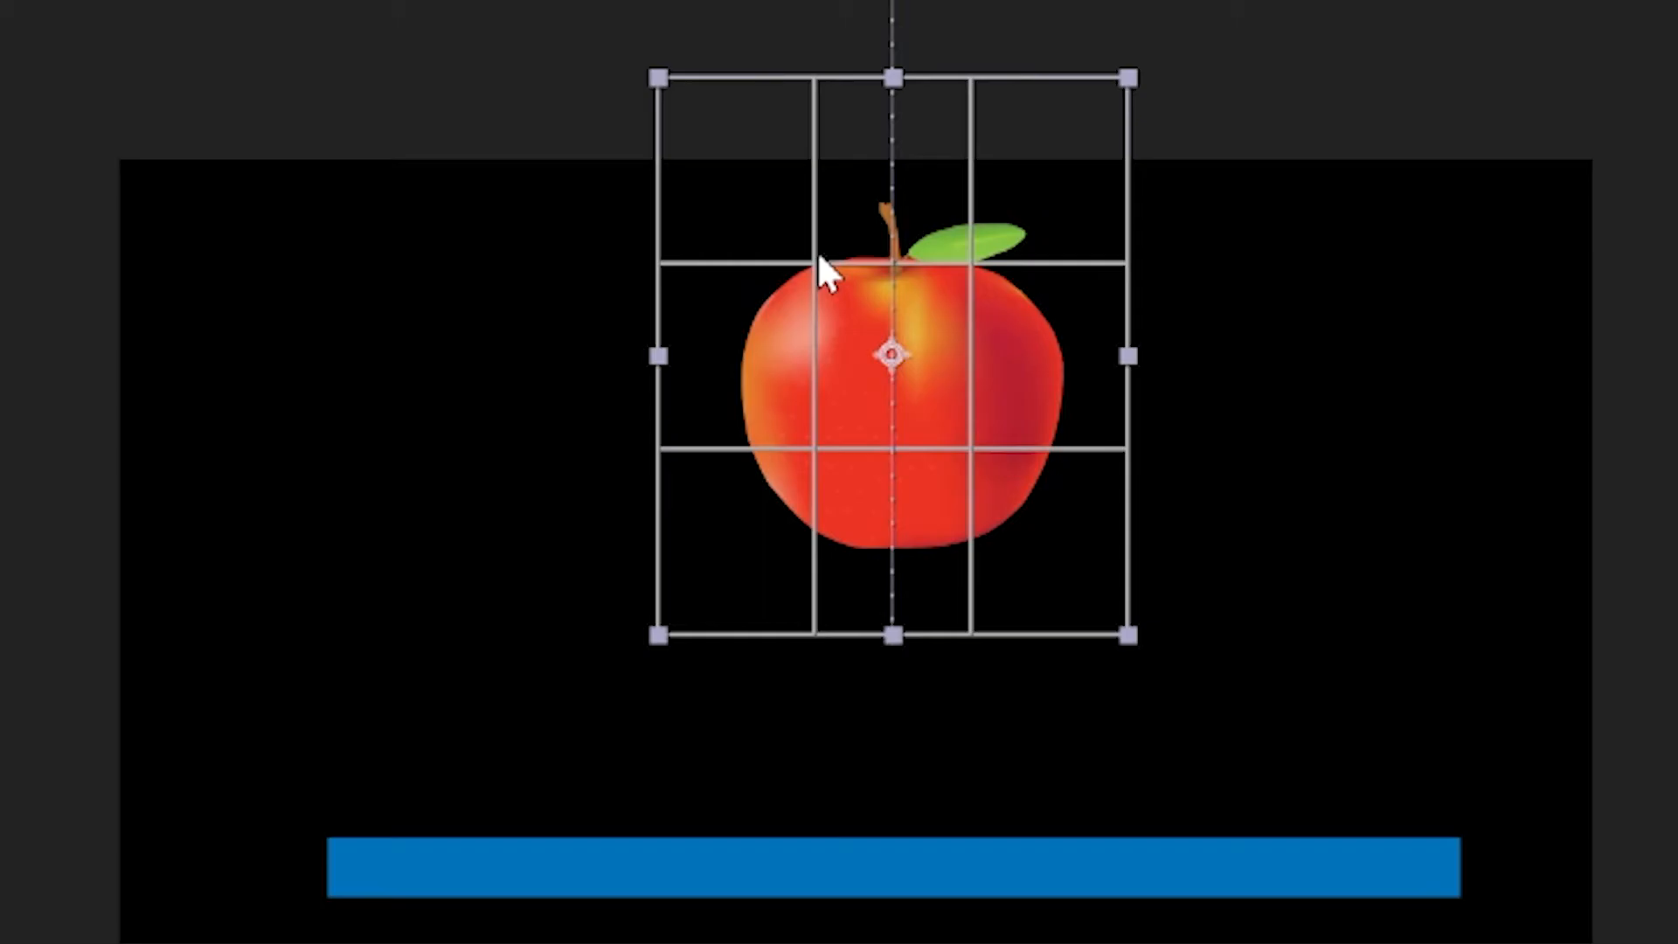
pyautogui.moveTo(811, 403); pyautogui.dragTo(811, 389)
pyautogui.moveTo(821, 234); pyautogui.dragTo(844, 240)
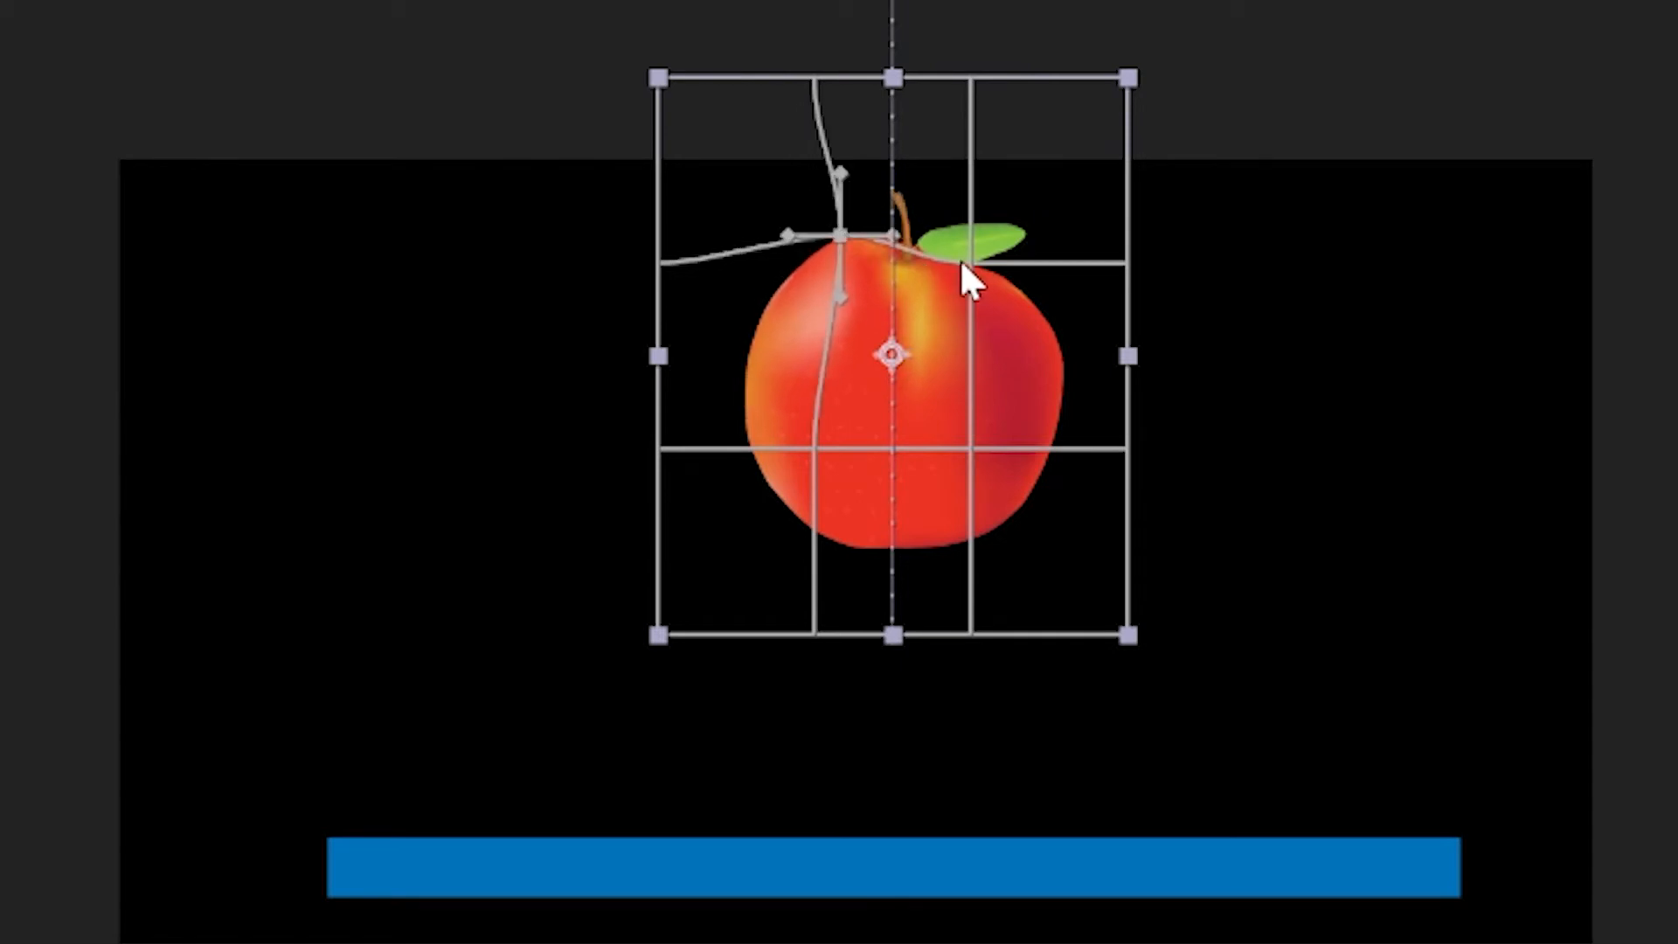
pyautogui.moveTo(972, 263); pyautogui.dragTo(837, 218)
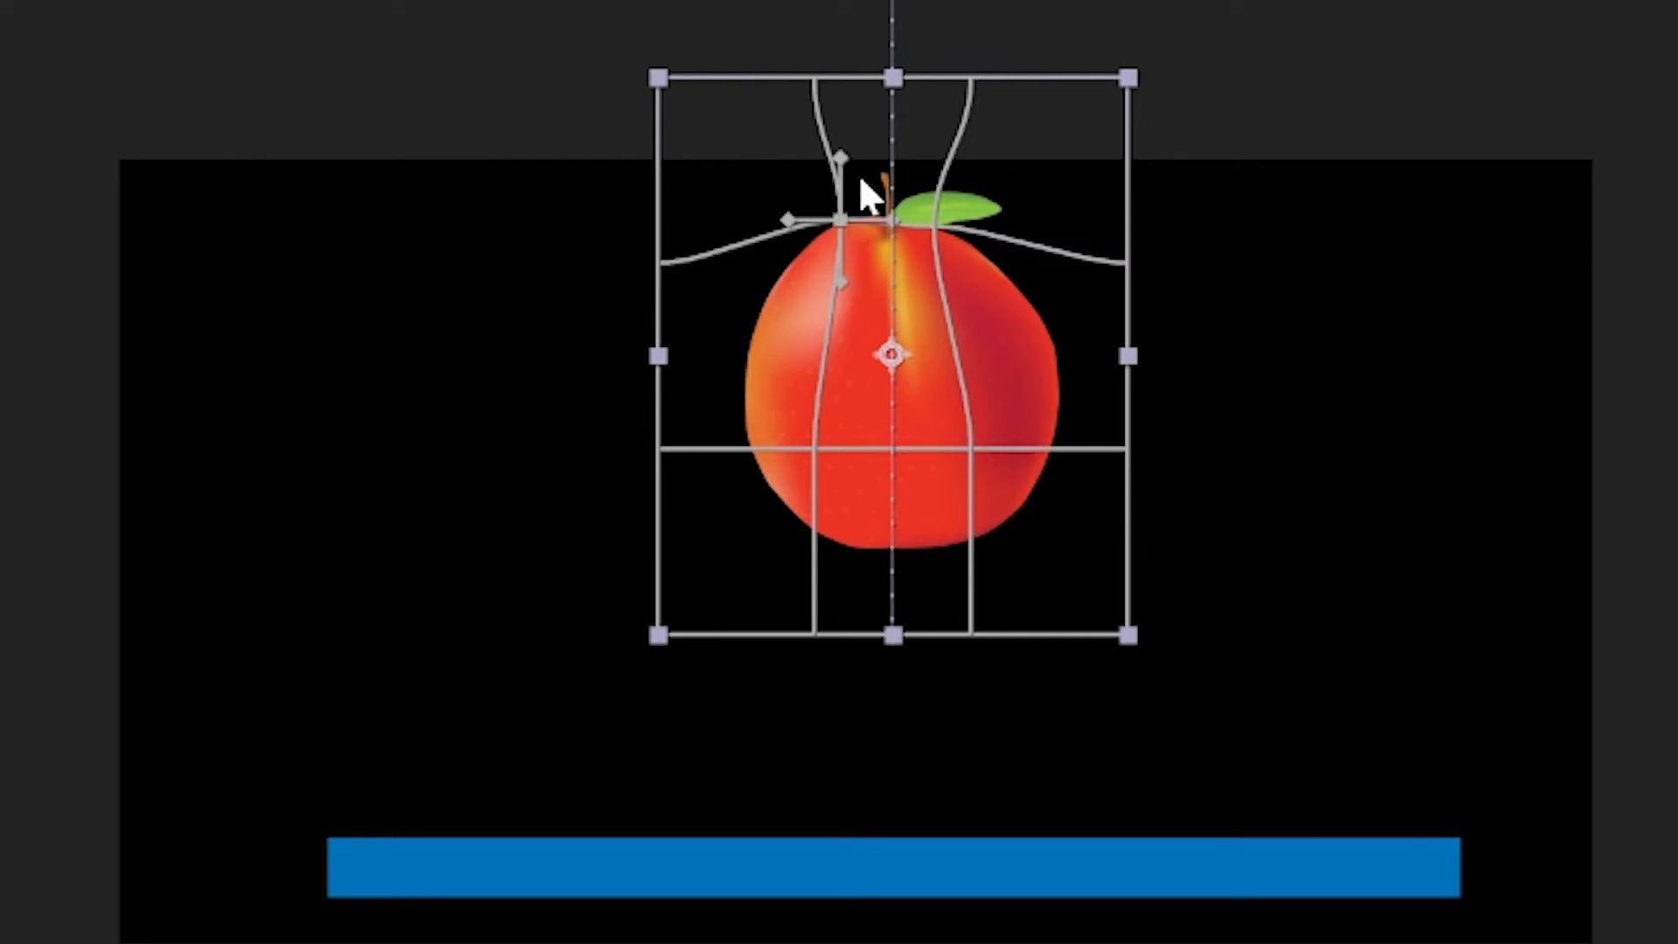
pyautogui.moveTo(891, 81); pyautogui.dragTo(889, 35)
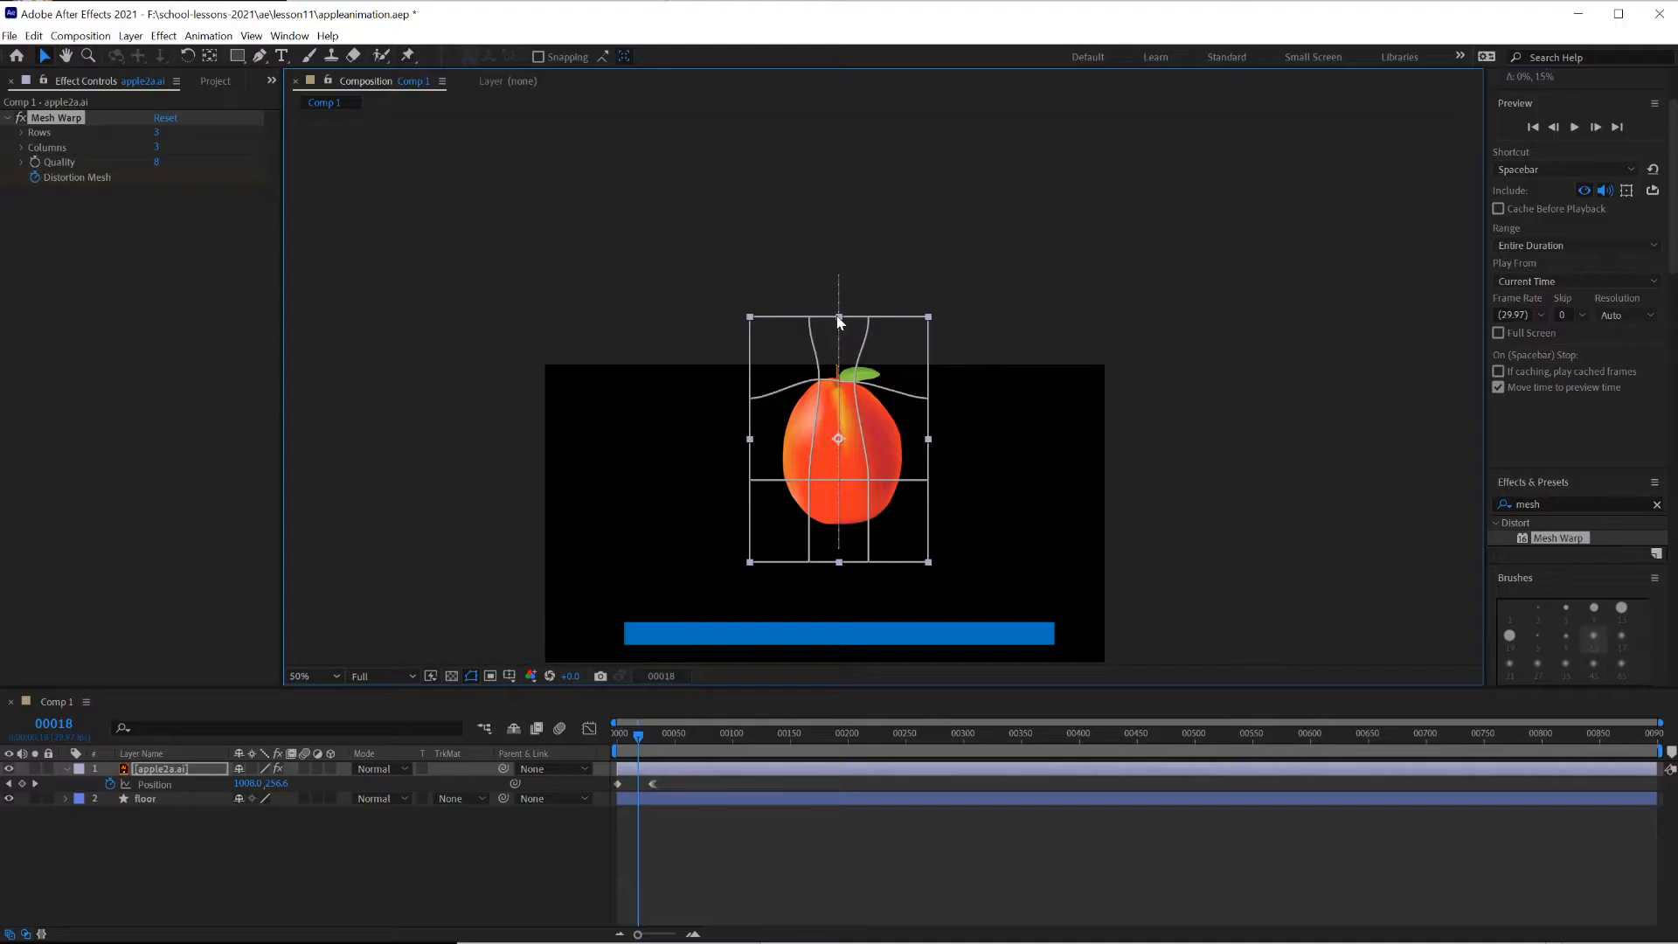
pyautogui.moveTo(837, 320); pyautogui.dragTo(853, 381)
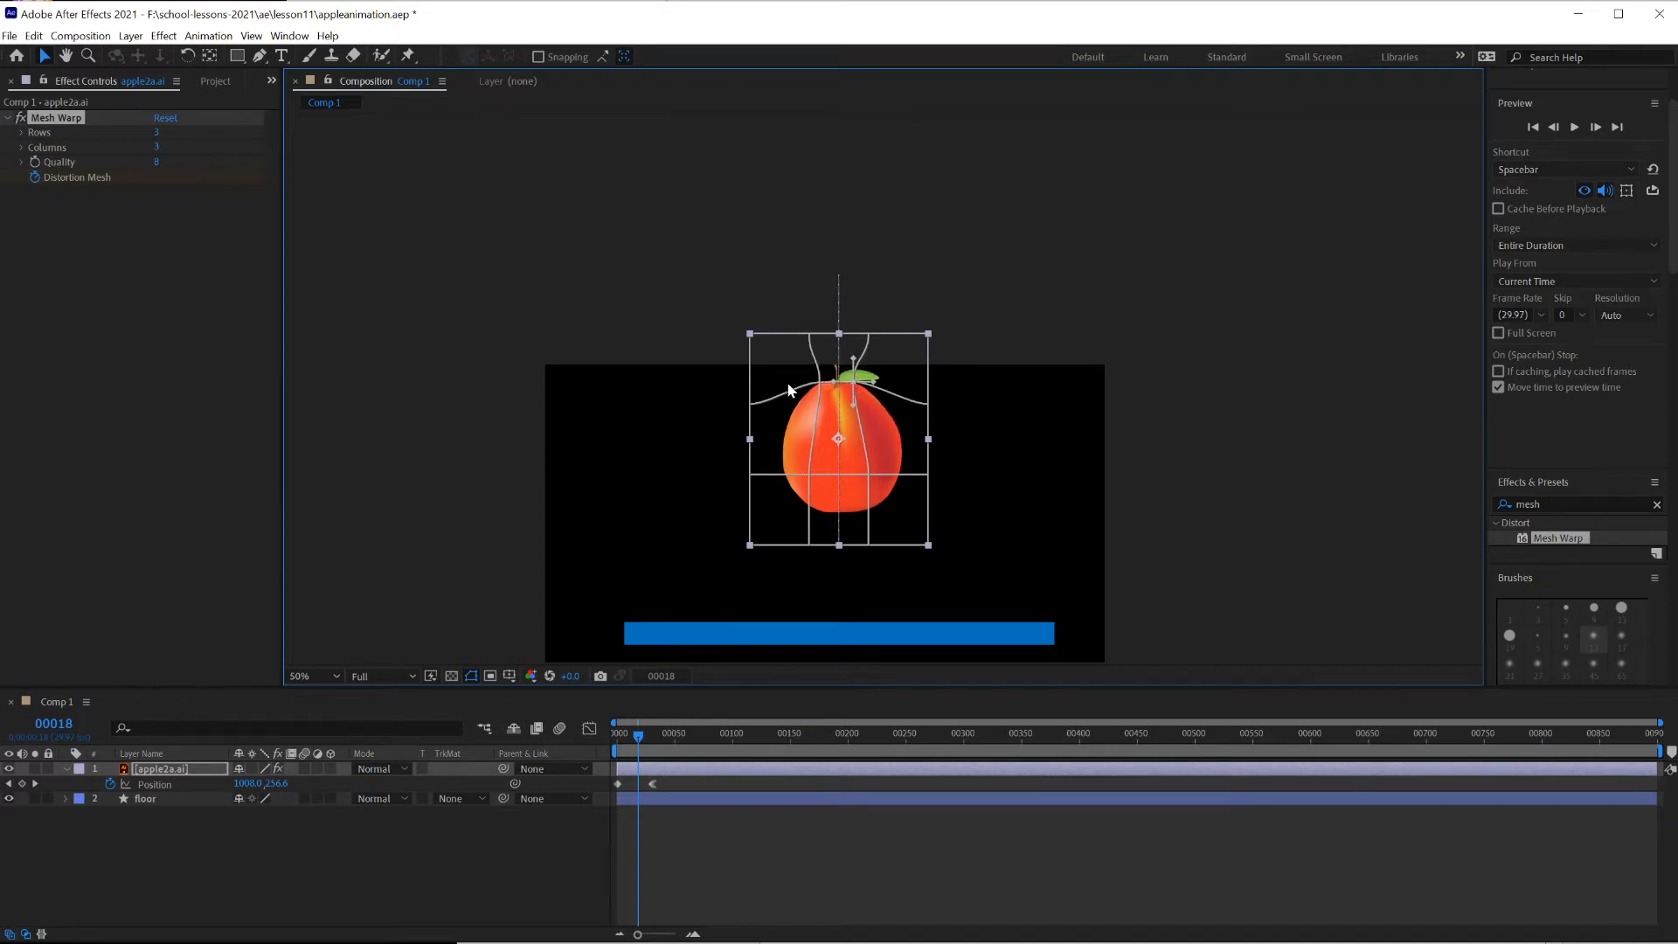
# - At frame 31, squash the landed apple by moving the upper inner Mesh Warp points downward and outward
pyautogui.moveTo(636, 738)
pyautogui.mouseDown()
pyautogui.moveTo(618, 738)
pyautogui.moveTo(652, 742)
pyautogui.mouseUp()
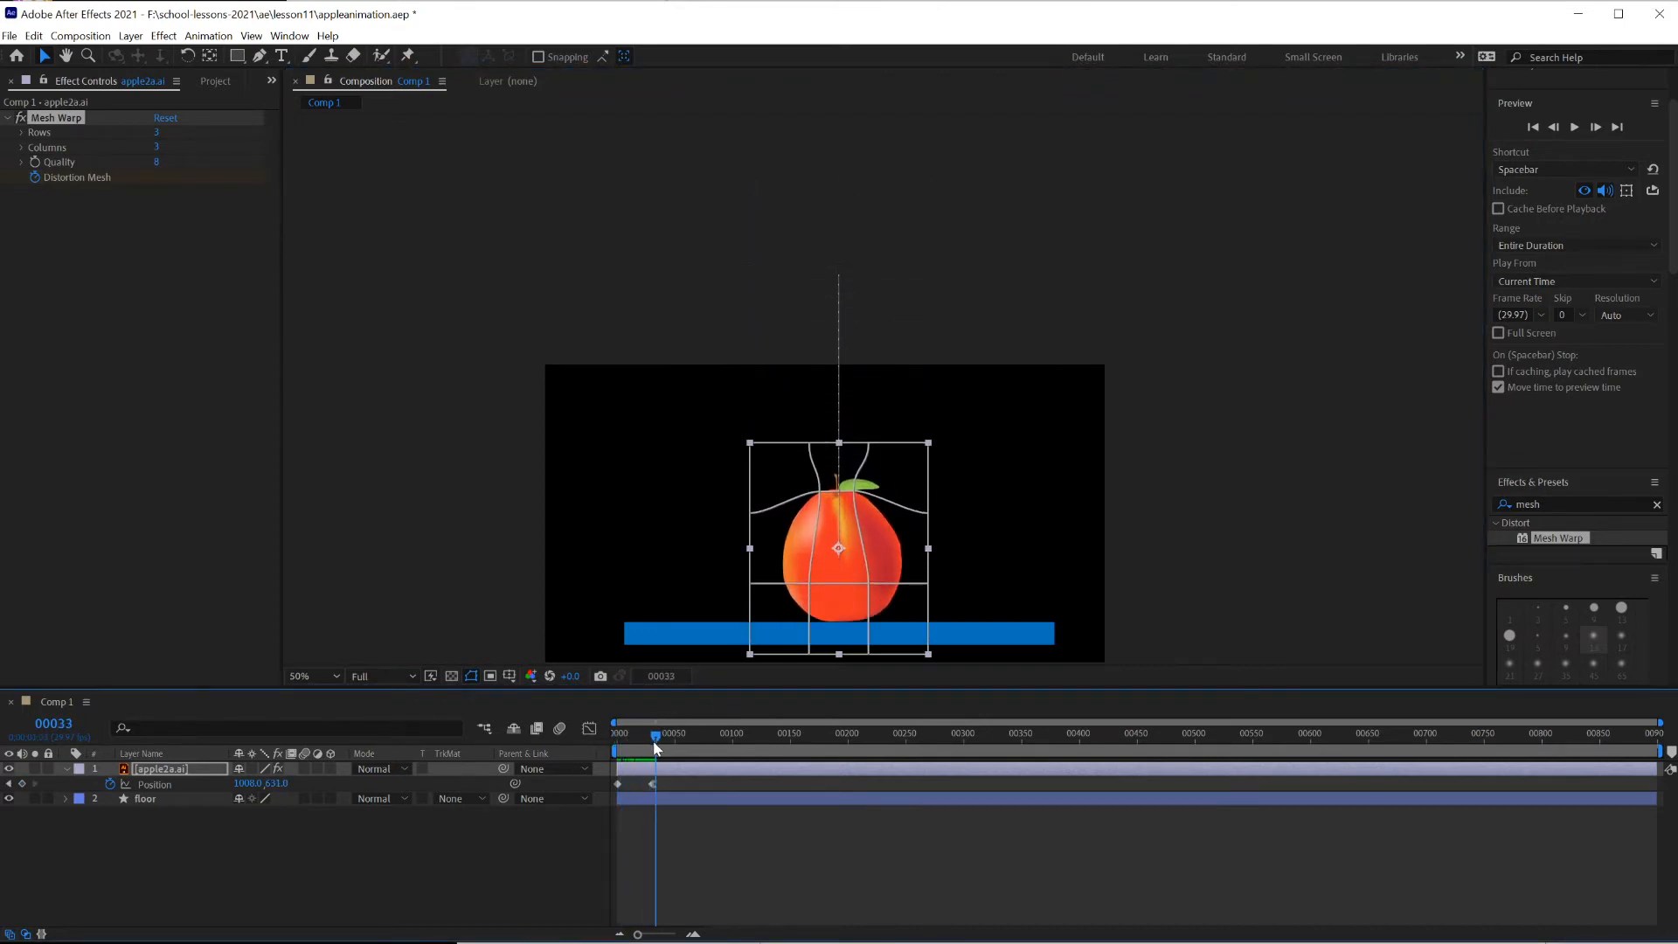
pyautogui.click(816, 493)
pyautogui.moveTo(816, 493); pyautogui.dragTo(789, 527)
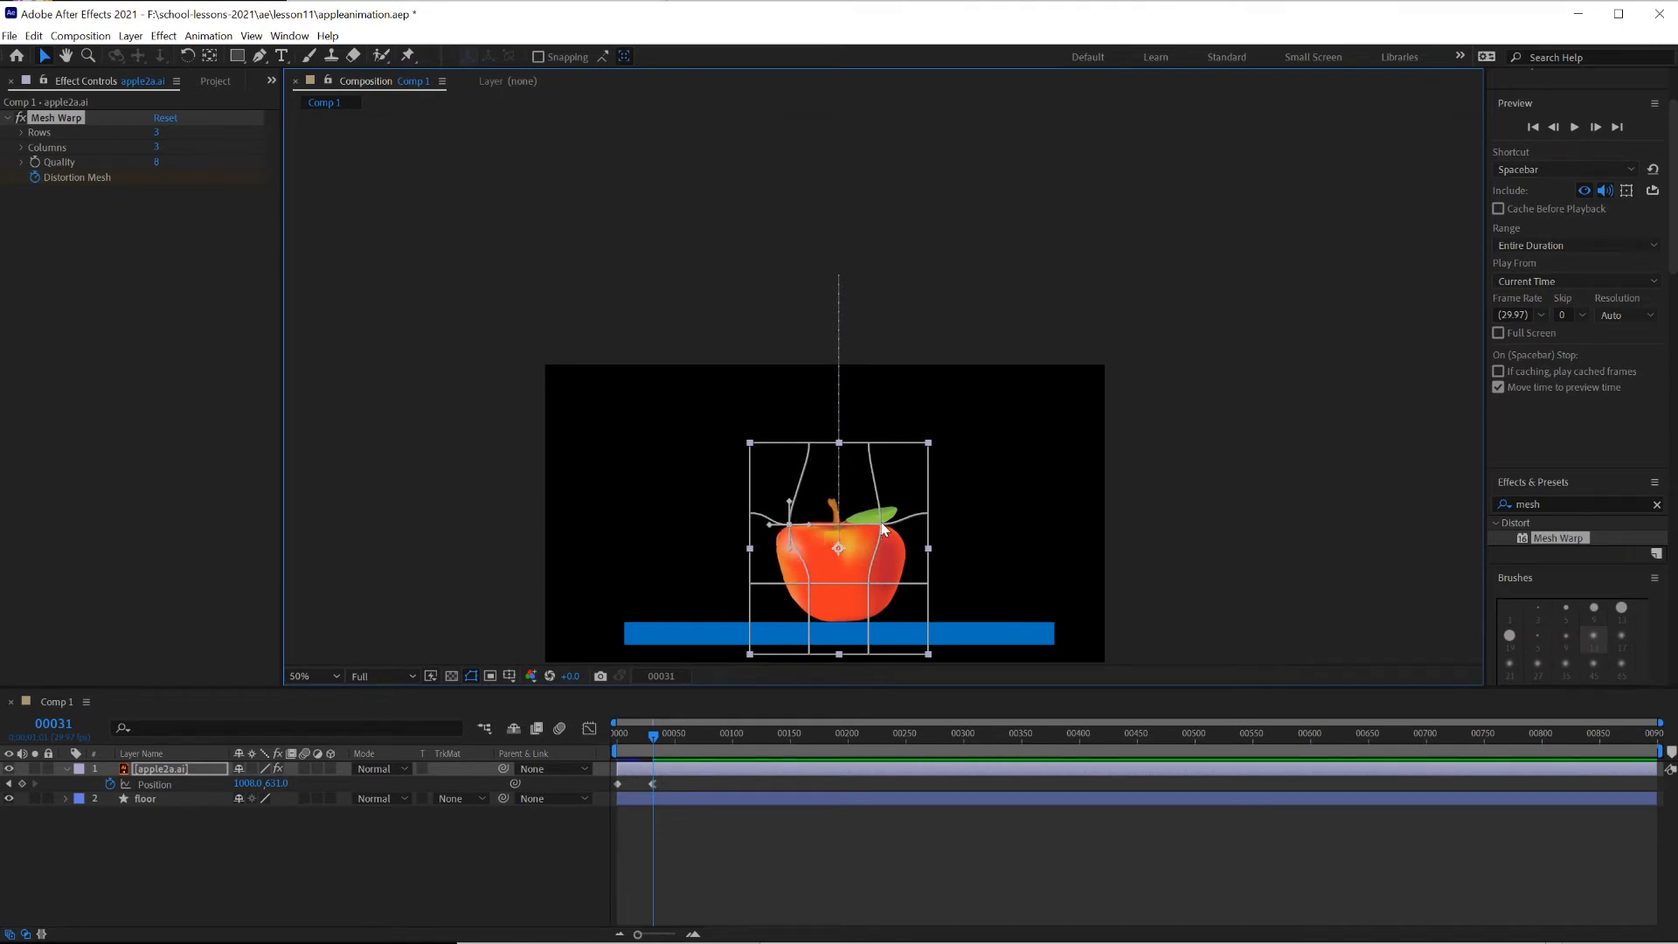
# - Reveal the apple's keyframes and move the Mesh Warp stretch keyframe to about frame 31 and the squash keyframe to about frame 56
pyautogui.moveTo(652, 736)
pyautogui.mouseDown()
pyautogui.moveTo(611, 736)
pyautogui.moveTo(673, 737)
pyautogui.moveTo(634, 737)
pyautogui.moveTo(641, 760)
pyautogui.mouseUp()
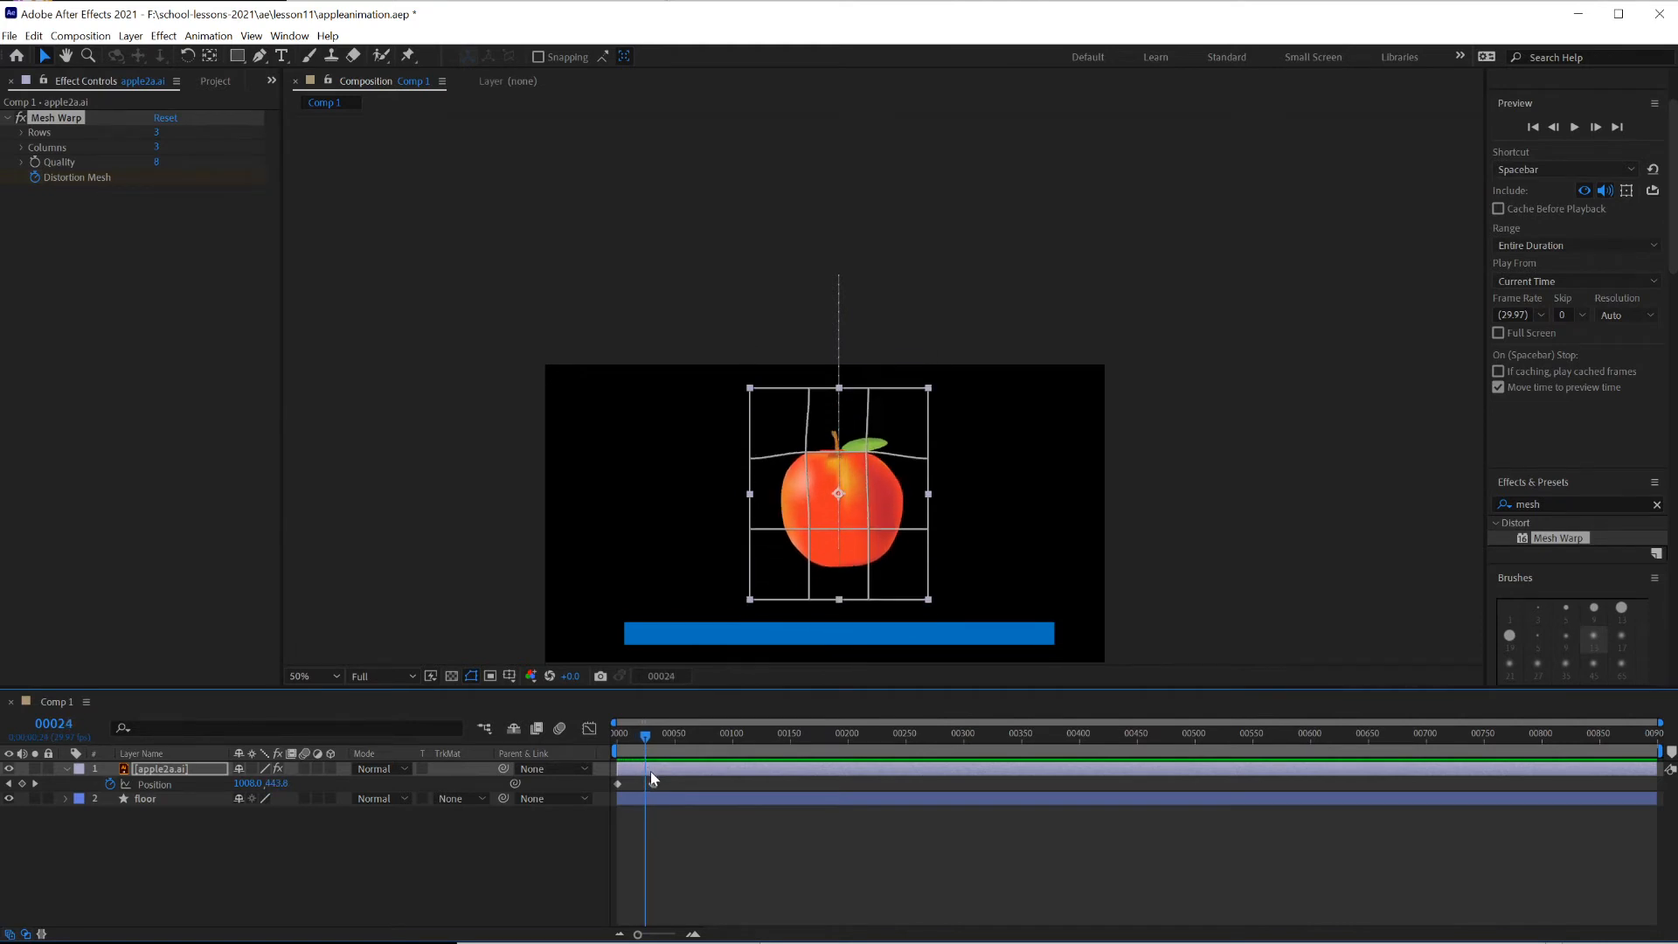
pyautogui.click(651, 771)
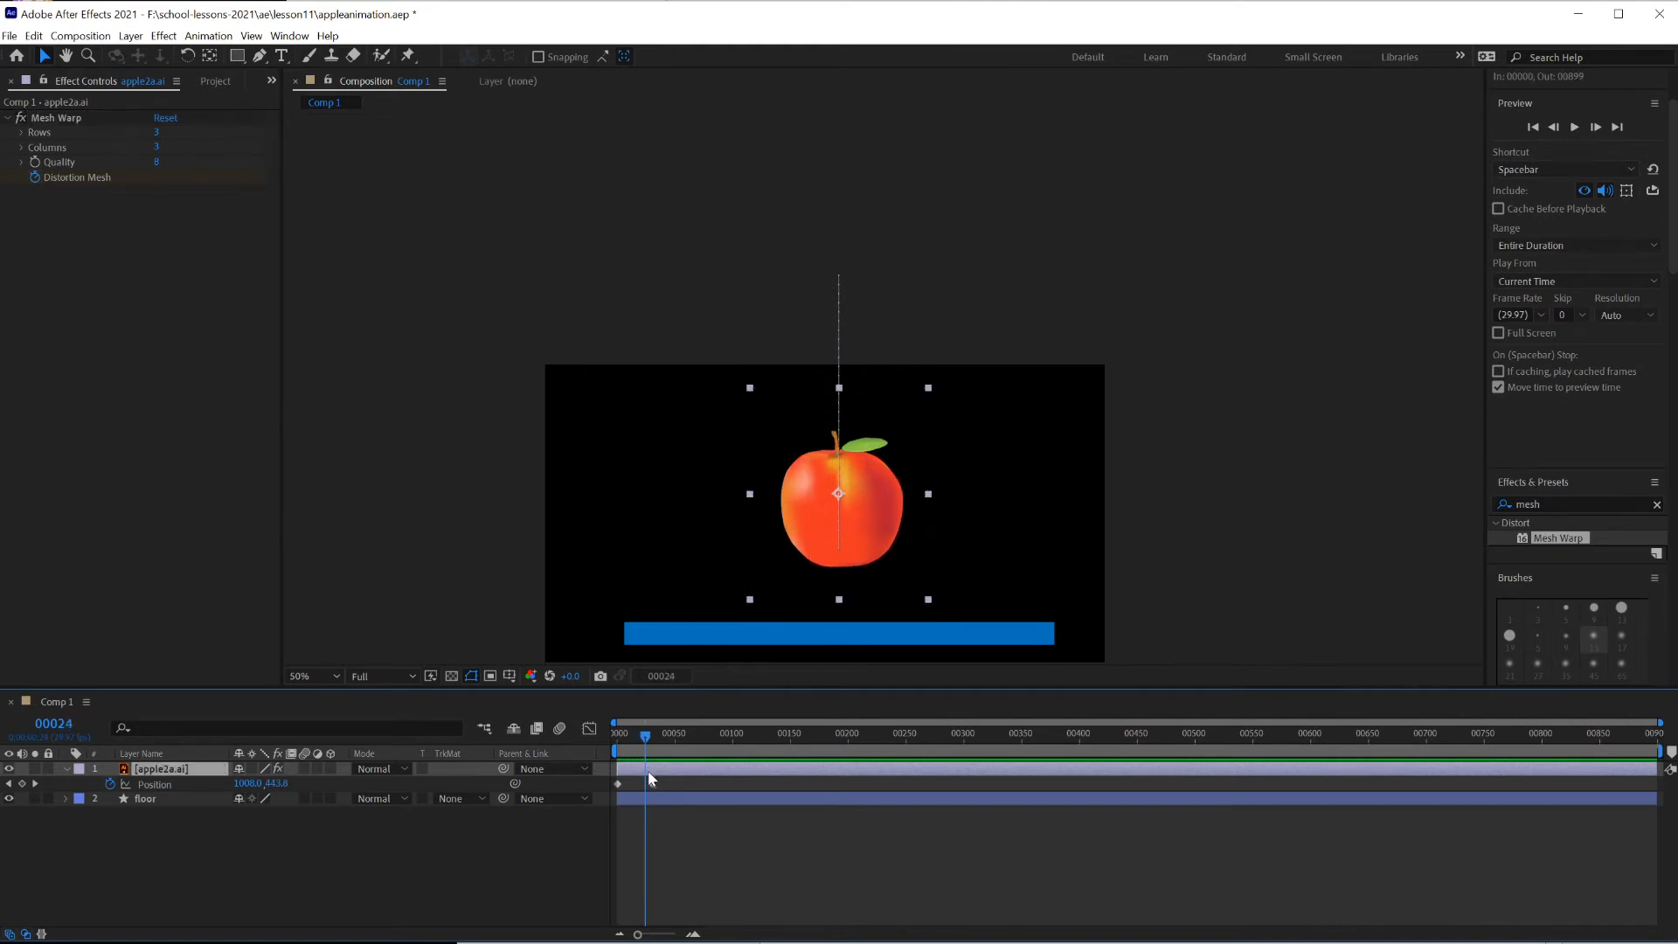
pyautogui.press('u')
pyautogui.press('u')
pyautogui.click(638, 843)
pyautogui.moveTo(637, 740); pyautogui.dragTo(657, 757)
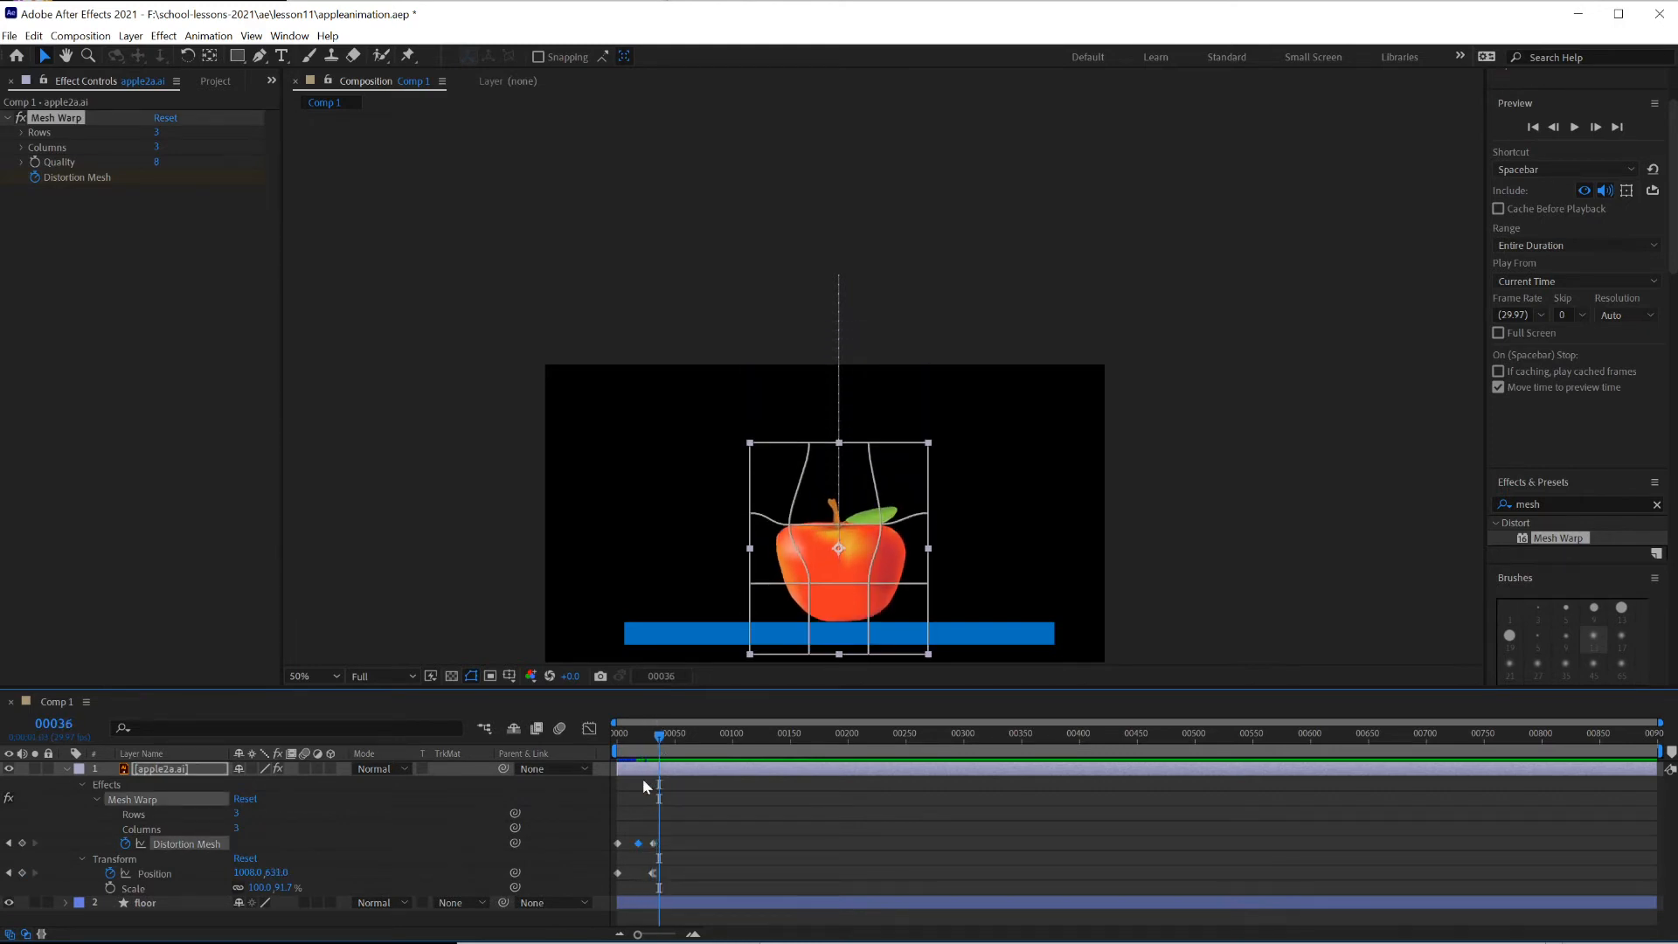
pyautogui.moveTo(653, 845)
pyautogui.mouseDown()
pyautogui.moveTo(681, 848)
pyautogui.moveTo(653, 850)
pyautogui.mouseUp()
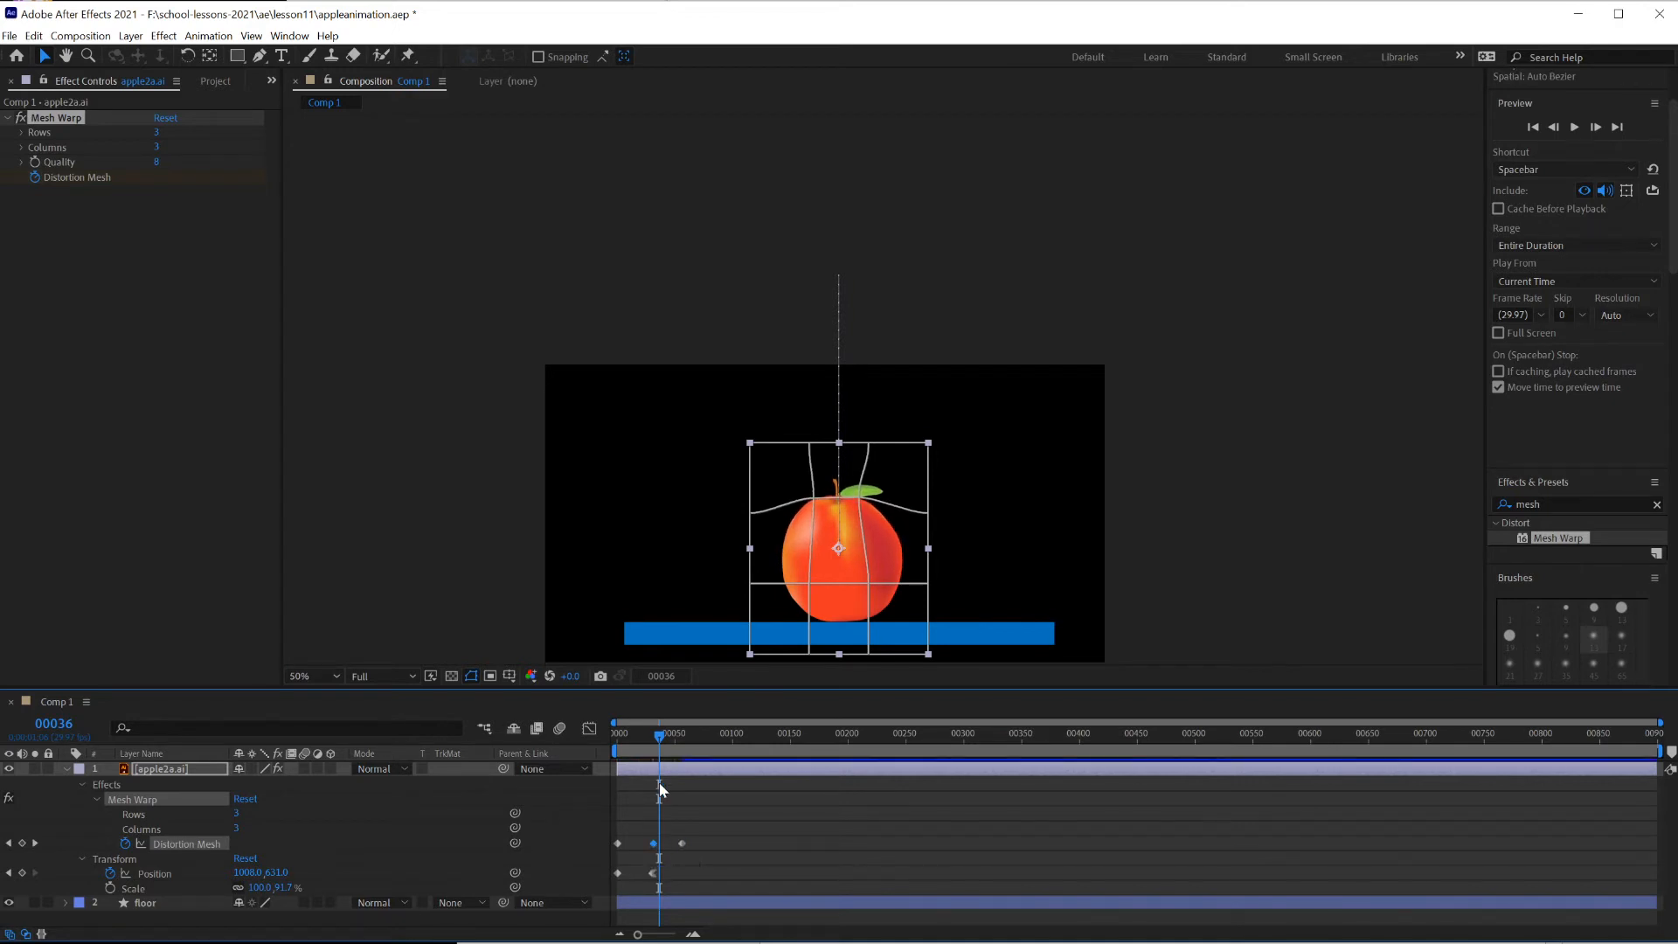
# - Preview the fall from the first frame to check the retimed stretch and squash
pyautogui.click(613, 737)
pyautogui.click(684, 771)
pyautogui.press('space')
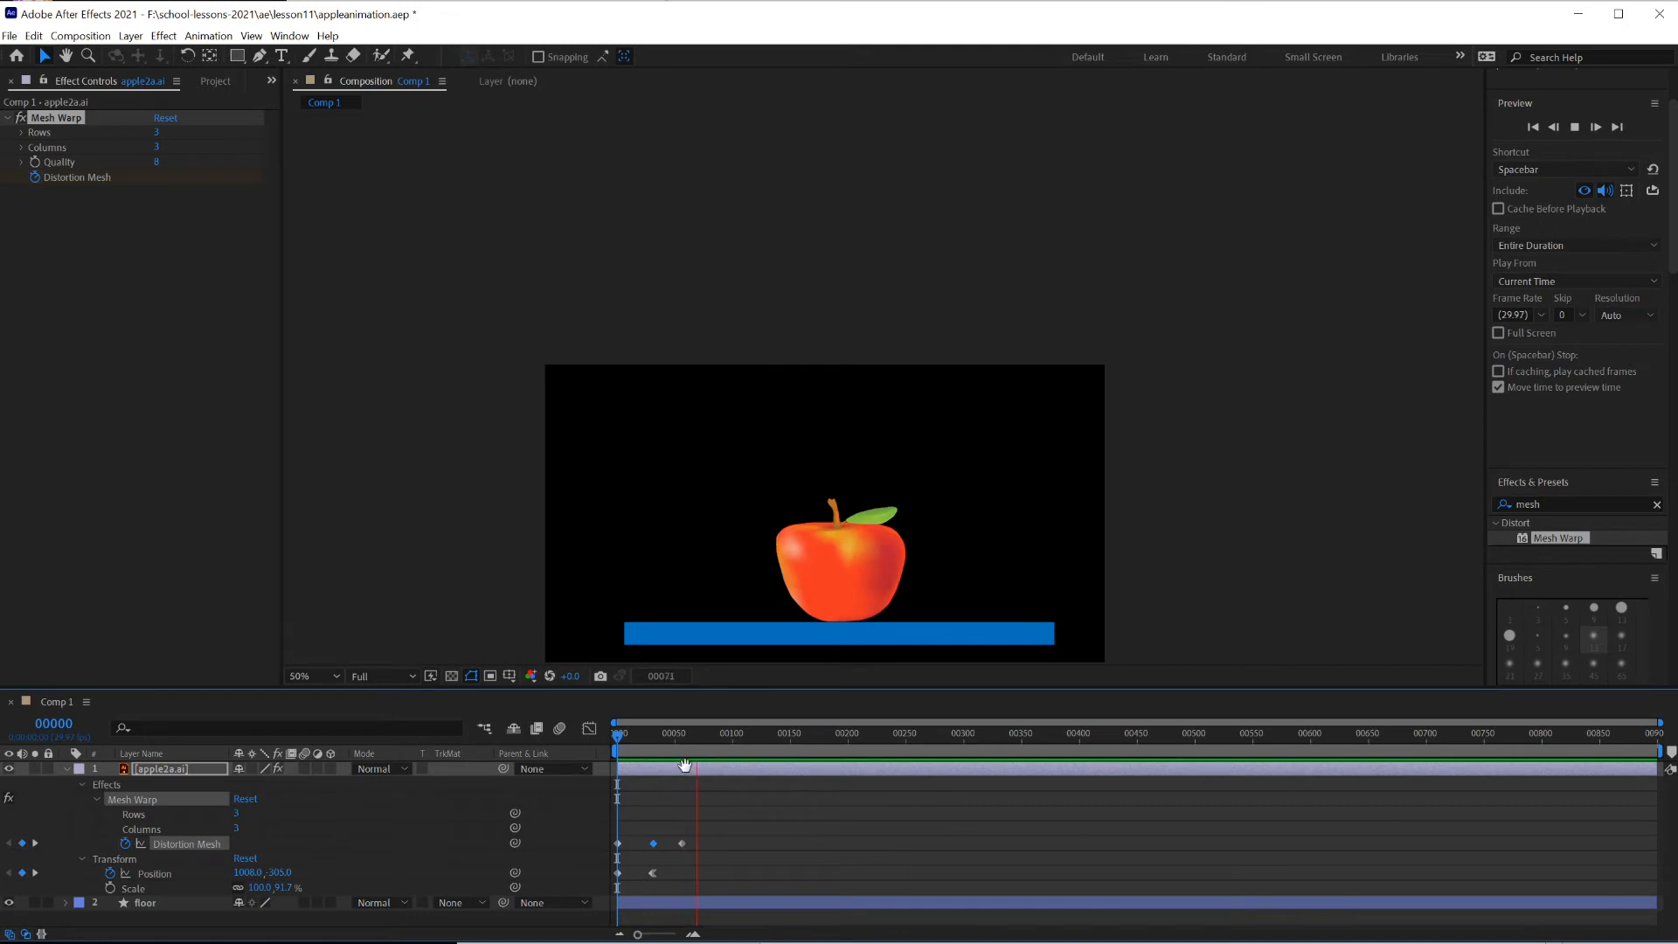
pyautogui.press('space')
pyautogui.click(617, 739)
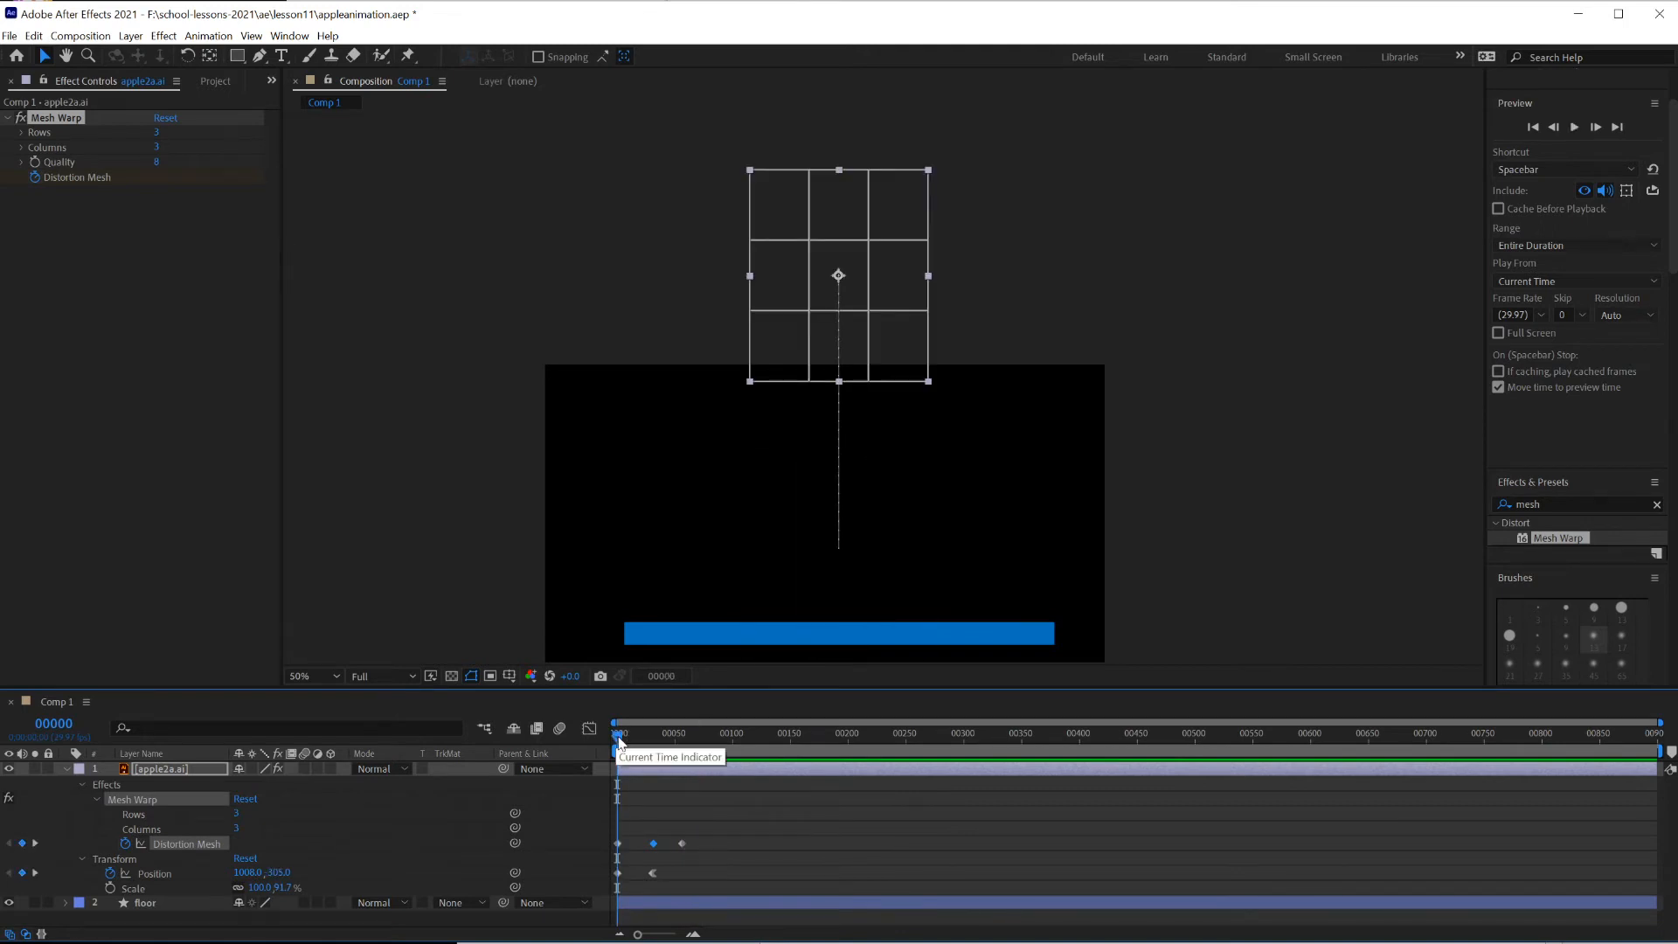
pyautogui.press('space')
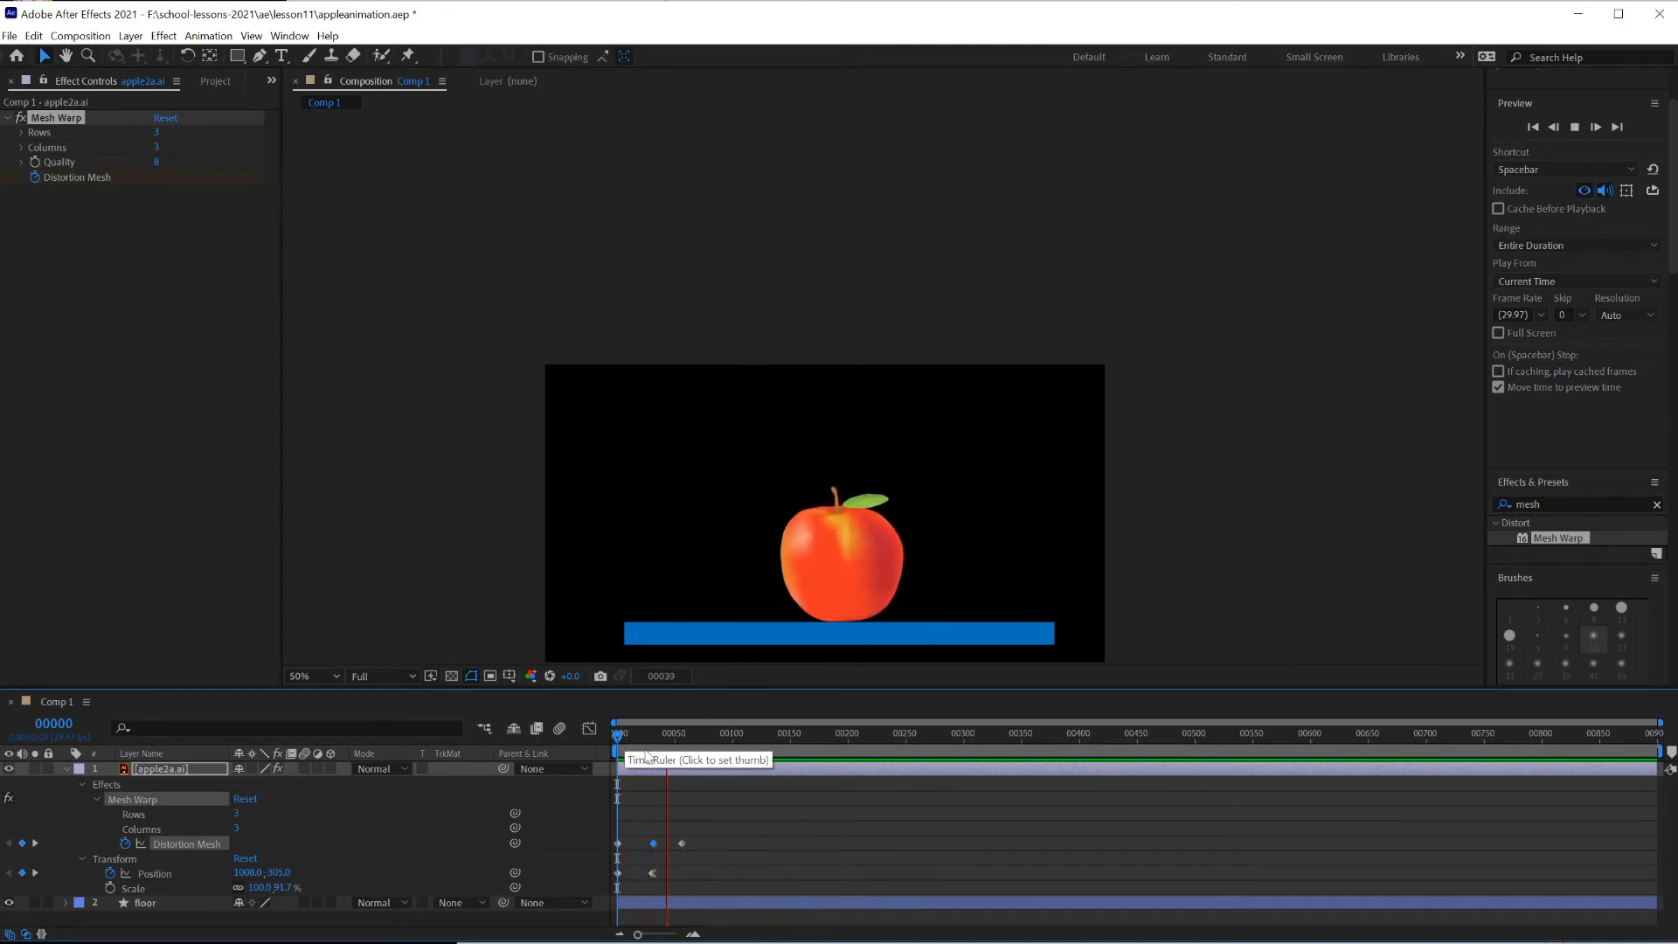
pyautogui.press('space')
# - At frame 72, stretch the apple by raising the upper inner Mesh Warp points inward and nudging the lower inner points outward
pyautogui.moveTo(696, 748); pyautogui.dragTo(705, 751)
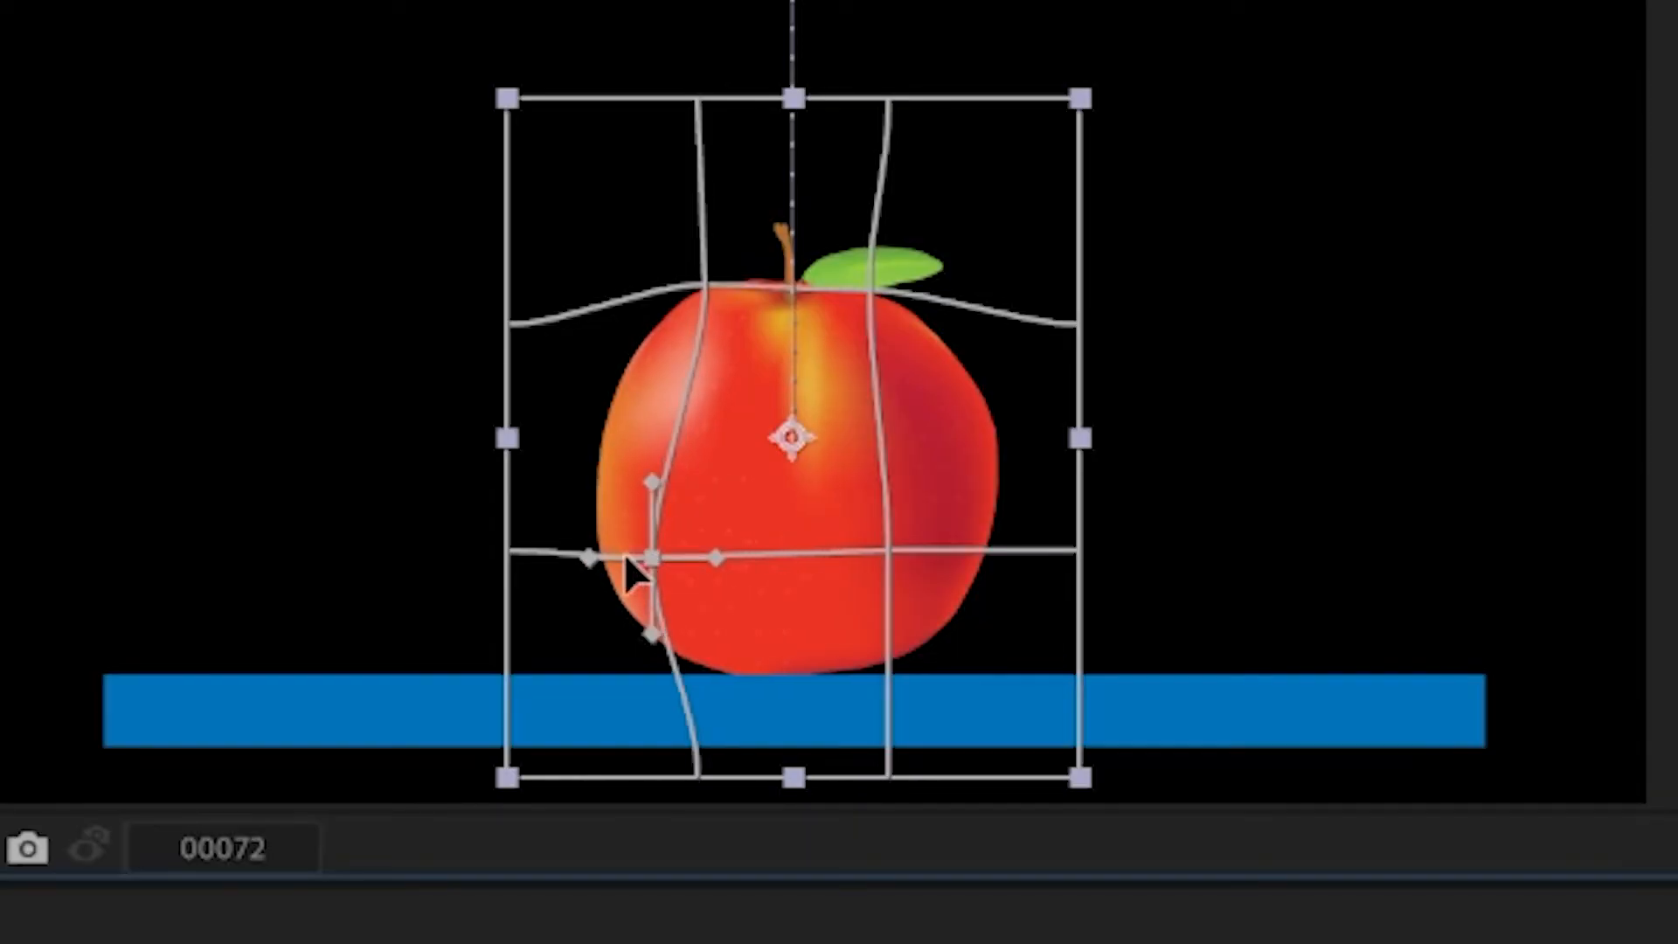
pyautogui.moveTo(792, 587); pyautogui.dragTo(799, 581)
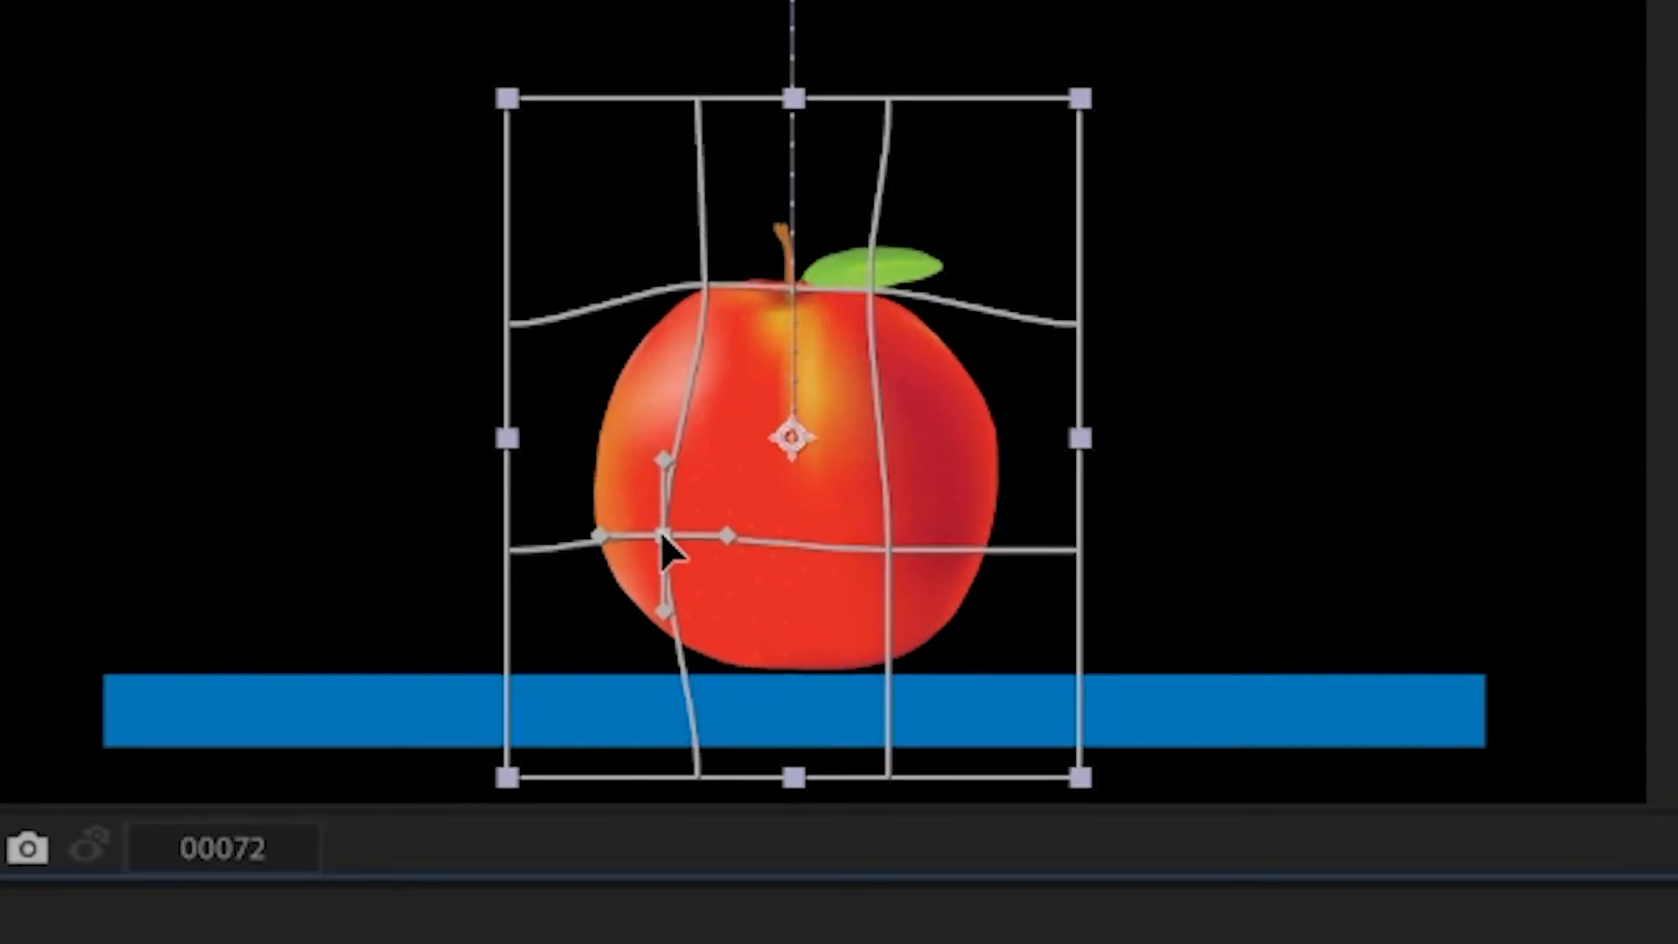
pyautogui.click(888, 552)
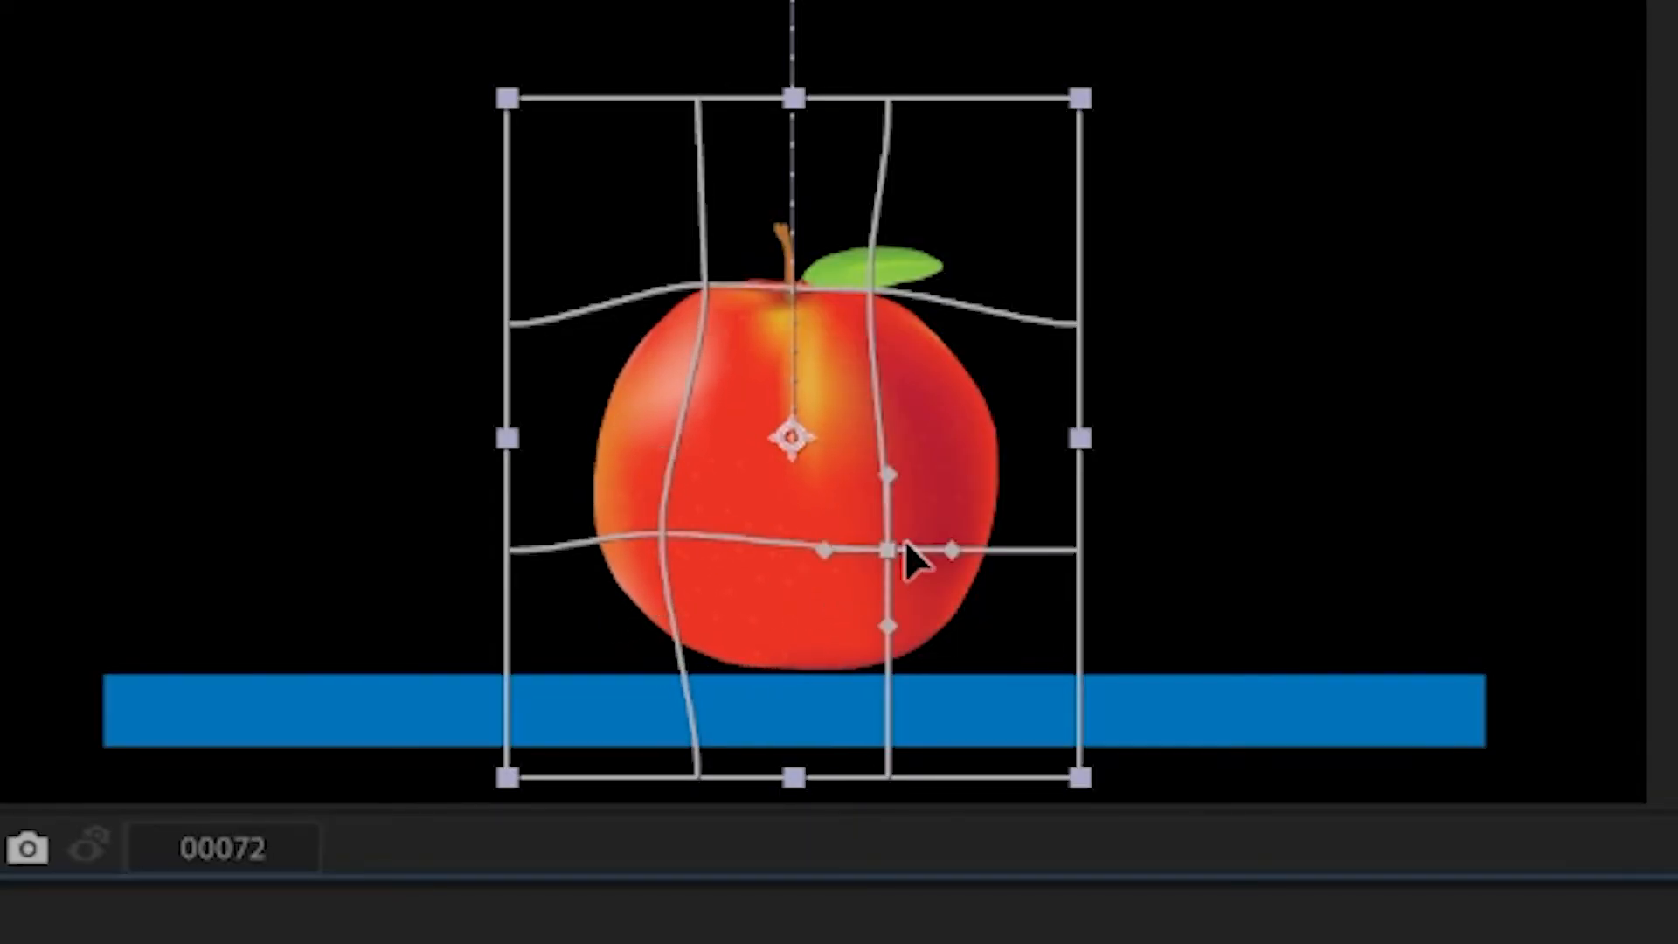
pyautogui.moveTo(905, 545)
pyautogui.mouseDown()
pyautogui.moveTo(921, 527)
pyautogui.moveTo(902, 542)
pyautogui.mouseUp()
# - At frame 88, squash the apple slightly by lowering the upper inner Mesh Warp points and moving the lower inner points down and outward
pyautogui.moveTo(720, 749); pyautogui.dragTo(720, 752)
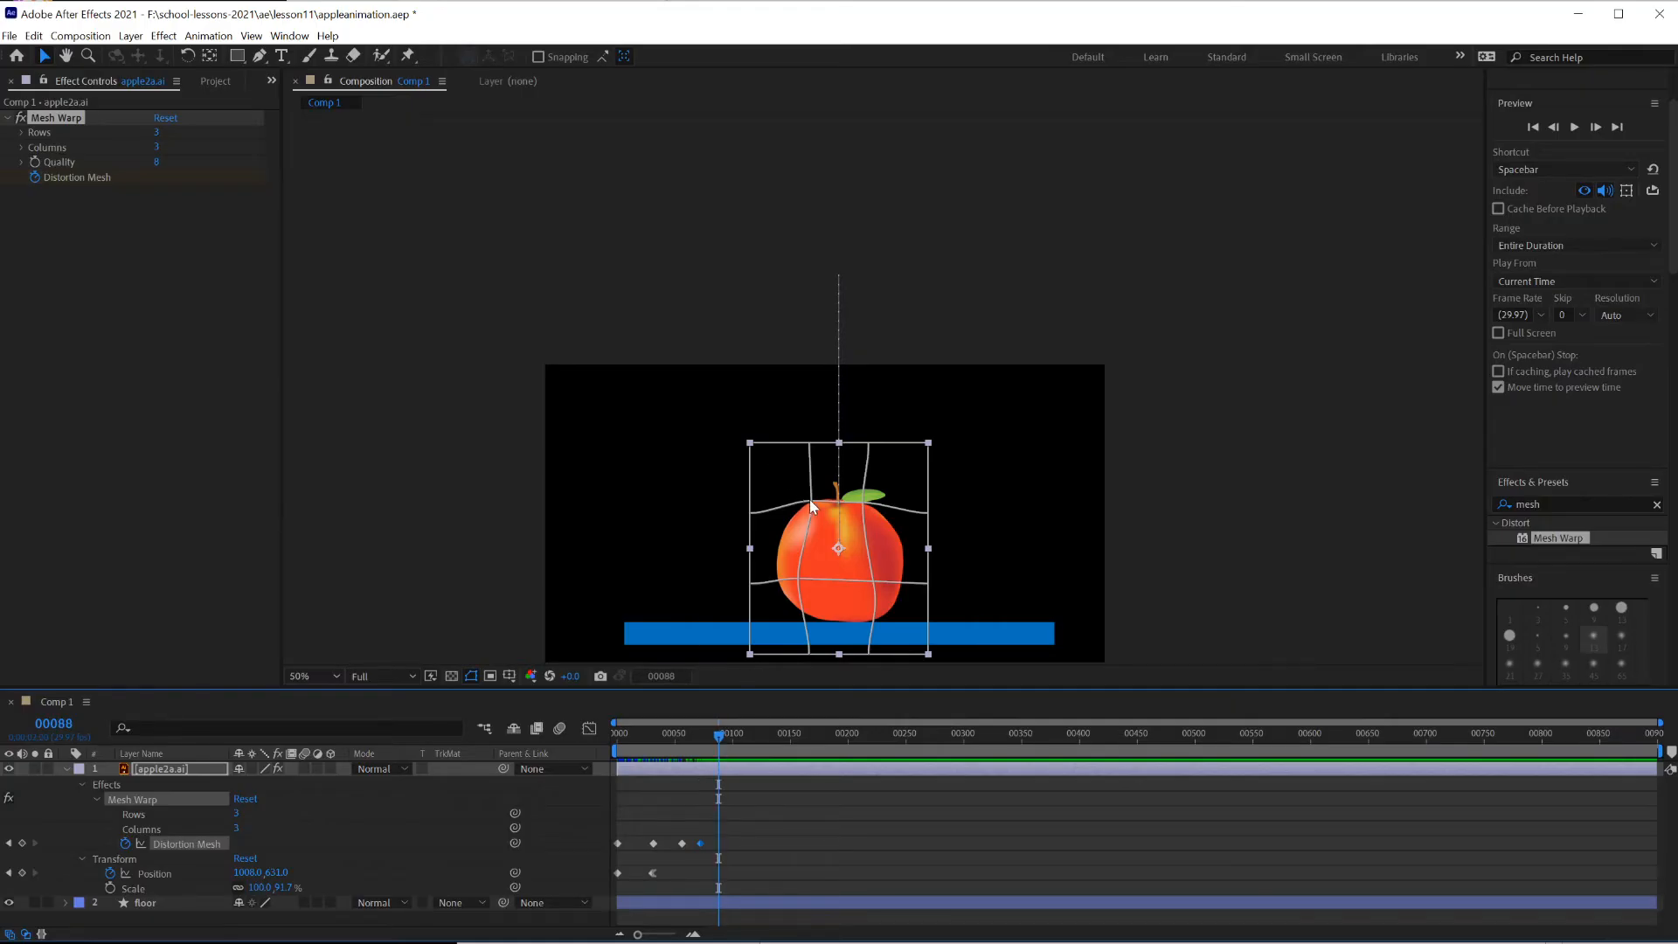
pyautogui.moveTo(809, 500); pyautogui.dragTo(867, 514)
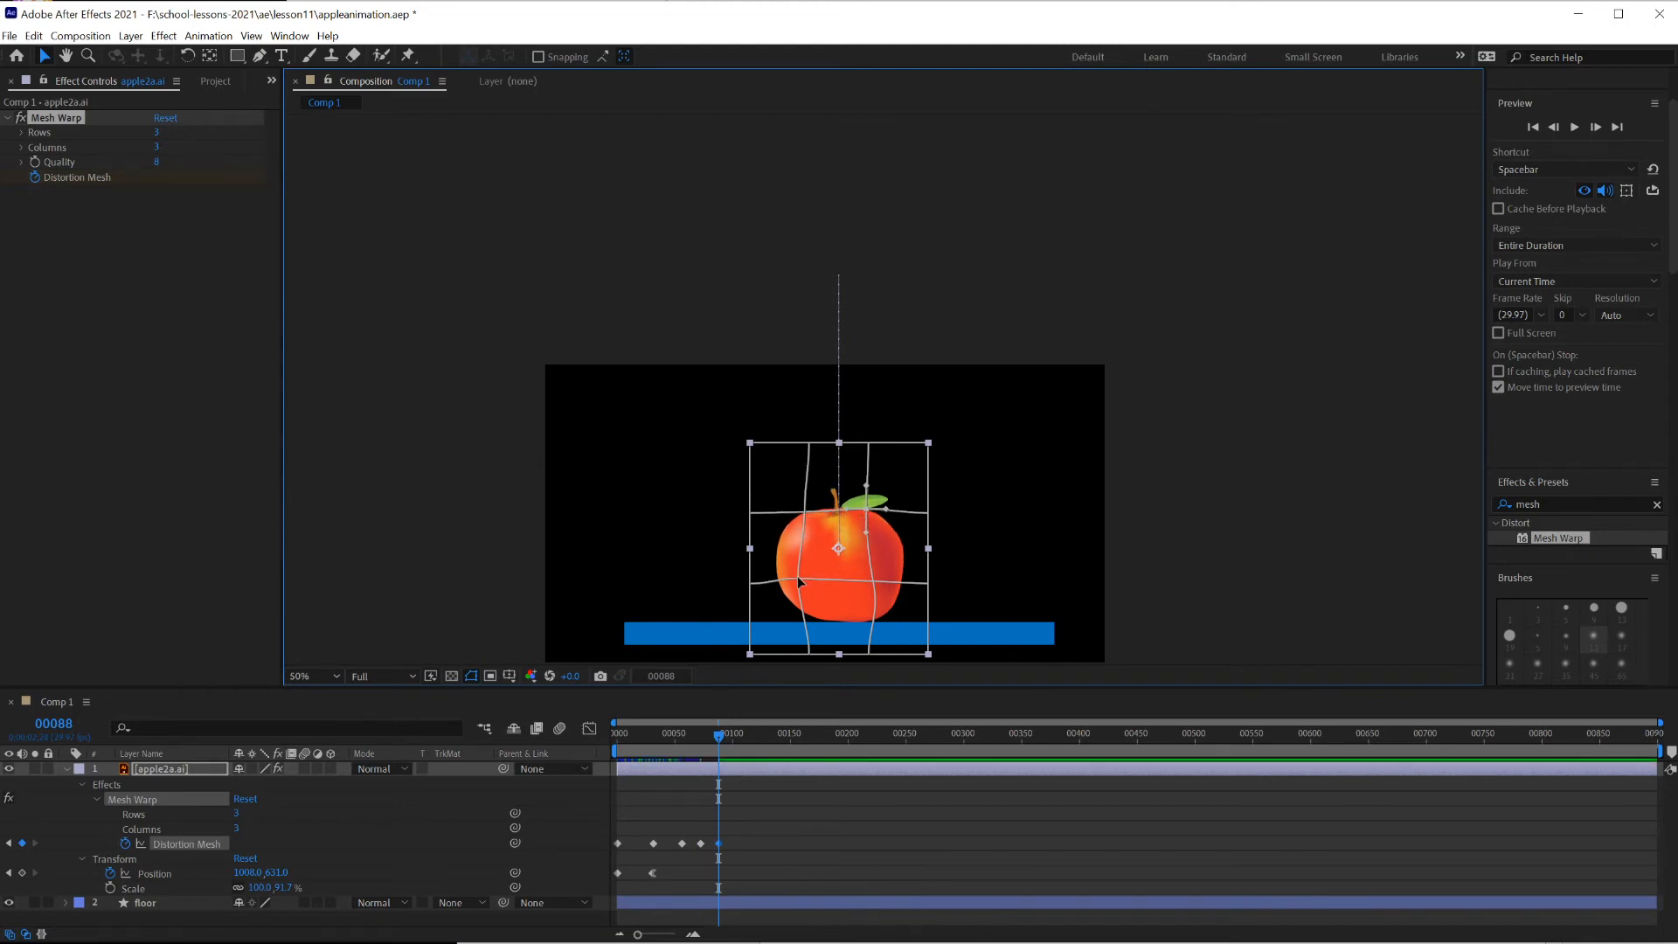
pyautogui.moveTo(798, 580); pyautogui.dragTo(877, 588)
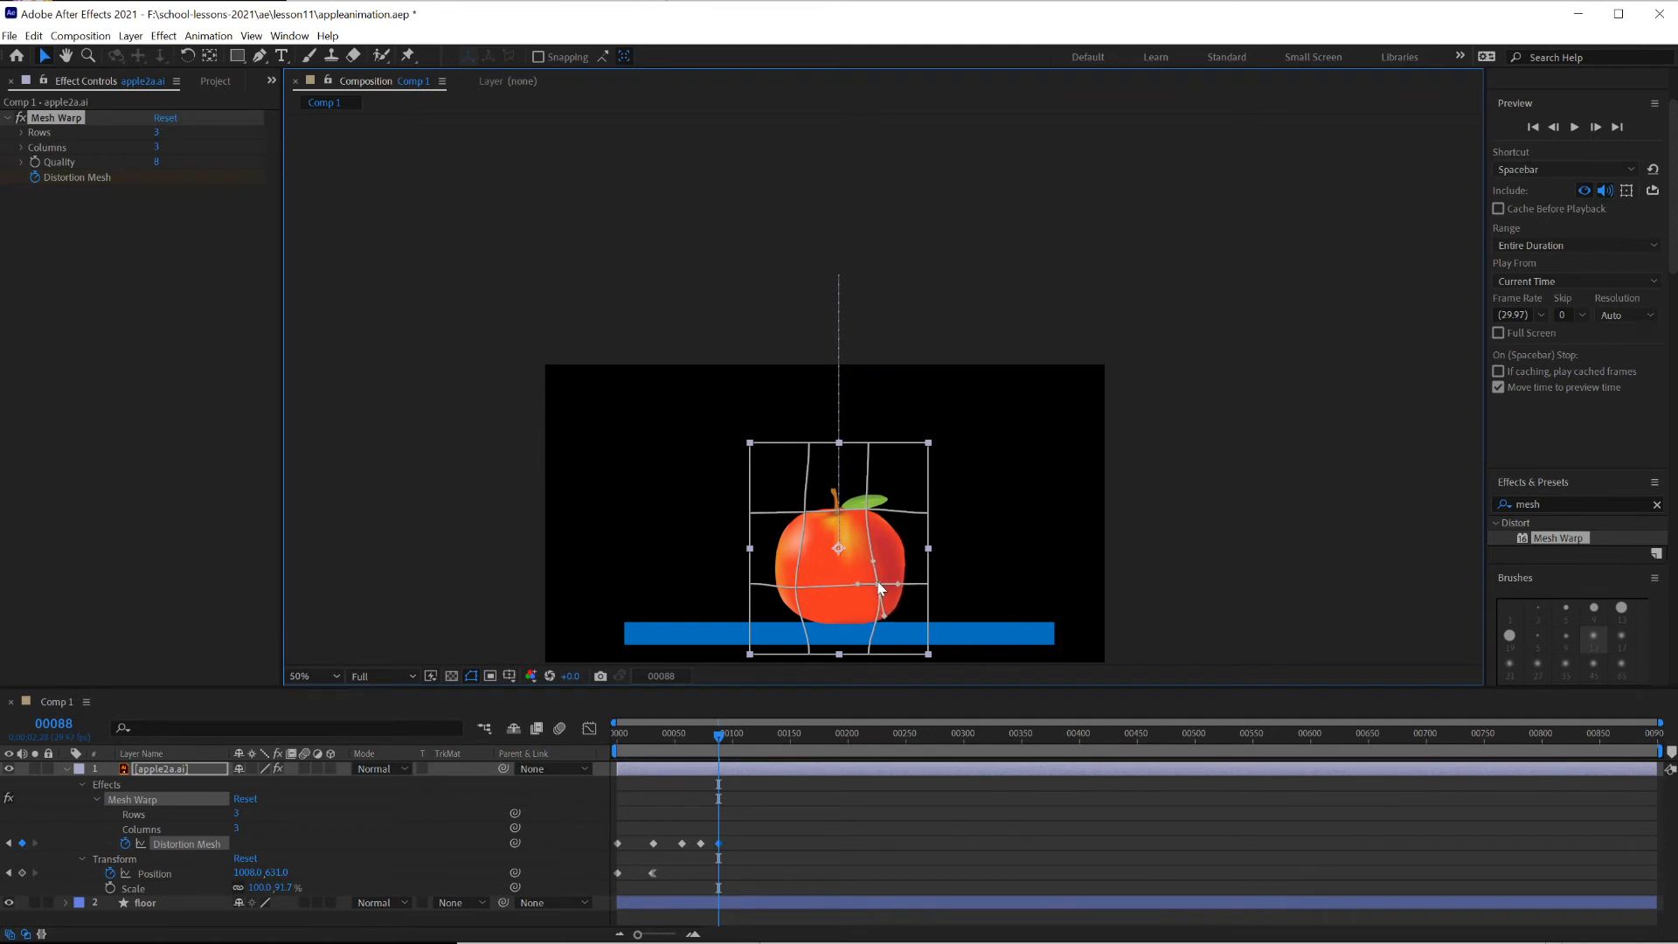
# - Tighten the bounce by moving the last three Distortion Mesh keyframes earlier to frames 37, 47 and 56, previewing the timing
pyautogui.moveTo(720, 735); pyautogui.dragTo(573, 741)
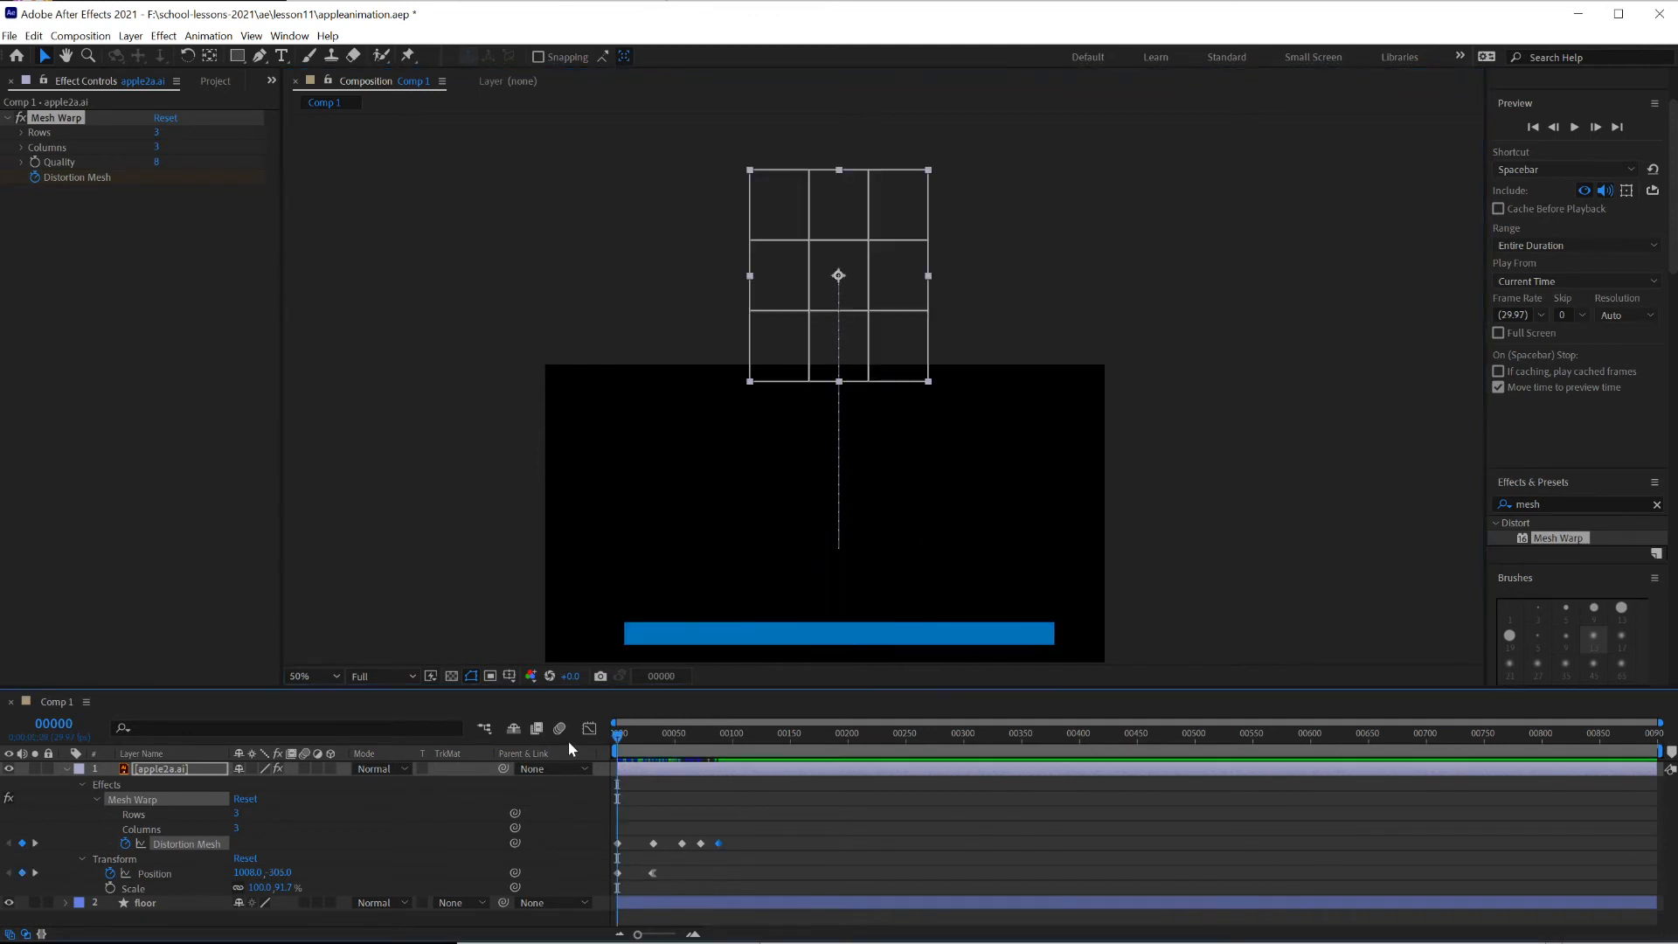
pyautogui.press('space')
pyautogui.press('space')
pyautogui.moveTo(734, 853); pyautogui.dragTo(675, 837)
pyautogui.moveTo(718, 843); pyautogui.dragTo(664, 844)
pyautogui.moveTo(682, 739)
pyautogui.mouseDown()
pyautogui.moveTo(611, 748)
pyautogui.moveTo(661, 751)
pyautogui.mouseUp()
pyautogui.press('space')
pyautogui.press('space')
# - At frame 37, deepen the squash by pulling the lower inner Mesh Warp points farther outward
pyautogui.moveTo(795, 586); pyautogui.dragTo(788, 588)
pyautogui.moveTo(877, 587); pyautogui.dragTo(786, 588)
pyautogui.moveTo(662, 739); pyautogui.dragTo(660, 748)
pyautogui.hotkey('ctrl', 'z')
pyautogui.moveTo(638, 934); pyautogui.dragTo(667, 934)
pyautogui.click(828, 859)
pyautogui.moveTo(800, 739)
pyautogui.mouseDown()
pyautogui.moveTo(778, 742)
pyautogui.moveTo(801, 751)
pyautogui.mouseUp()
pyautogui.moveTo(786, 589); pyautogui.dragTo(778, 596)
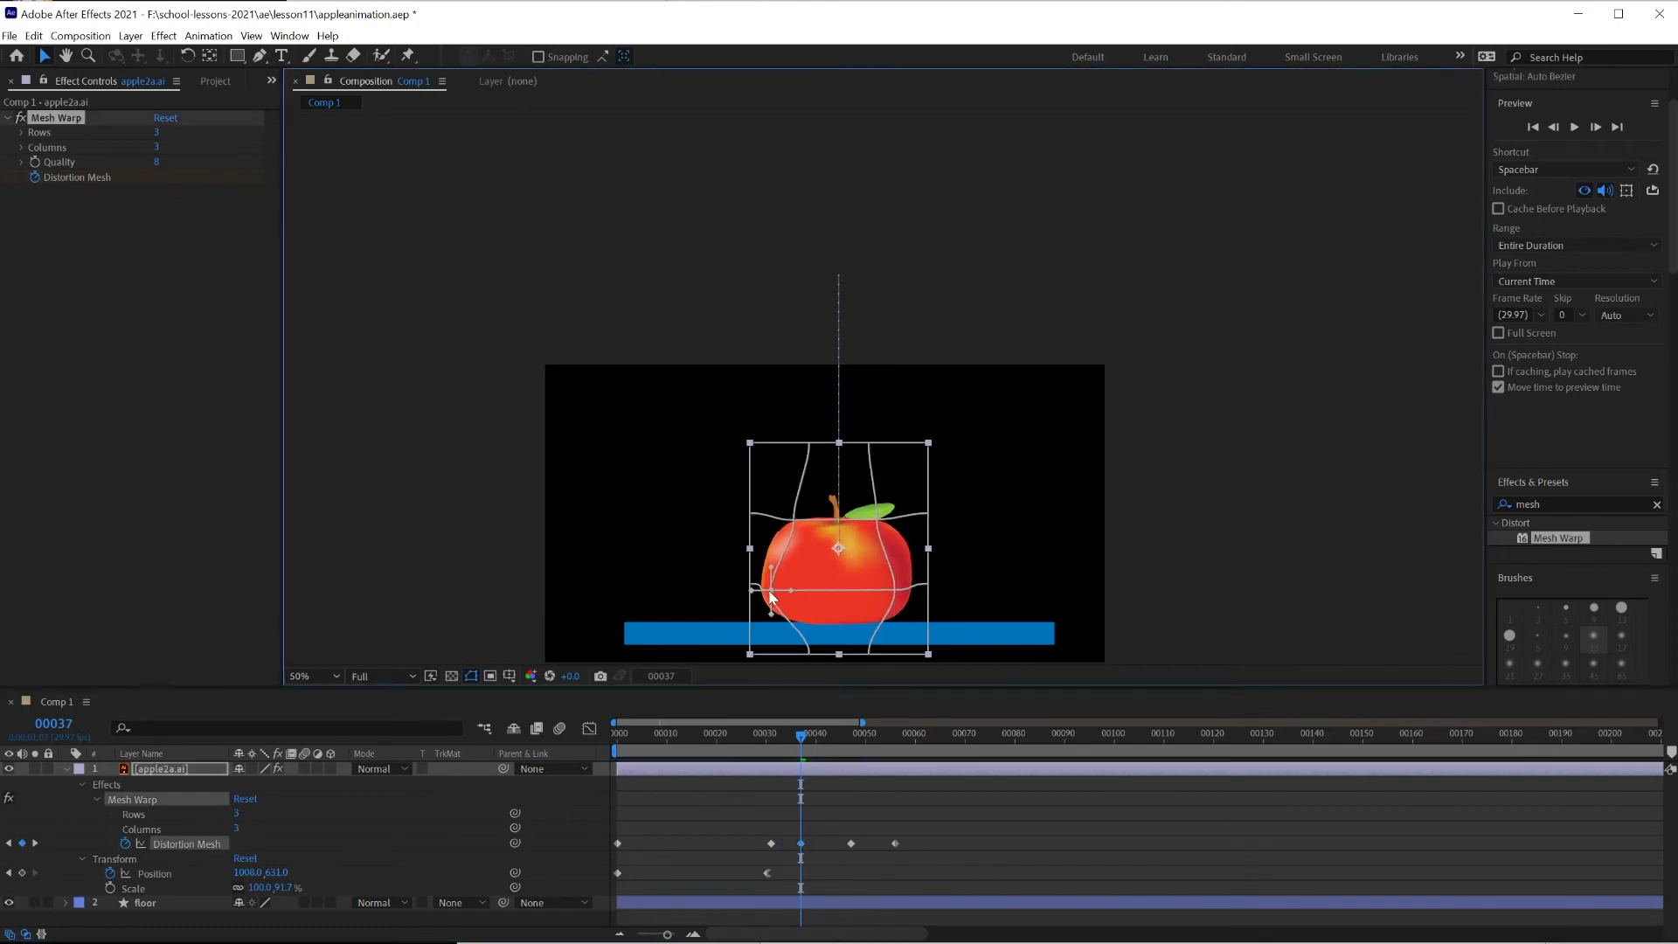
# - At frame 47, nudge the upper-right inner Mesh Warp point slightly downward, and preview the bounce from the start
pyautogui.moveTo(800, 740); pyautogui.dragTo(850, 755)
pyautogui.moveTo(863, 502); pyautogui.dragTo(865, 505)
pyautogui.moveTo(850, 737); pyautogui.dragTo(858, 789)
pyautogui.press('Home')
pyautogui.press('space')
pyautogui.press('space')
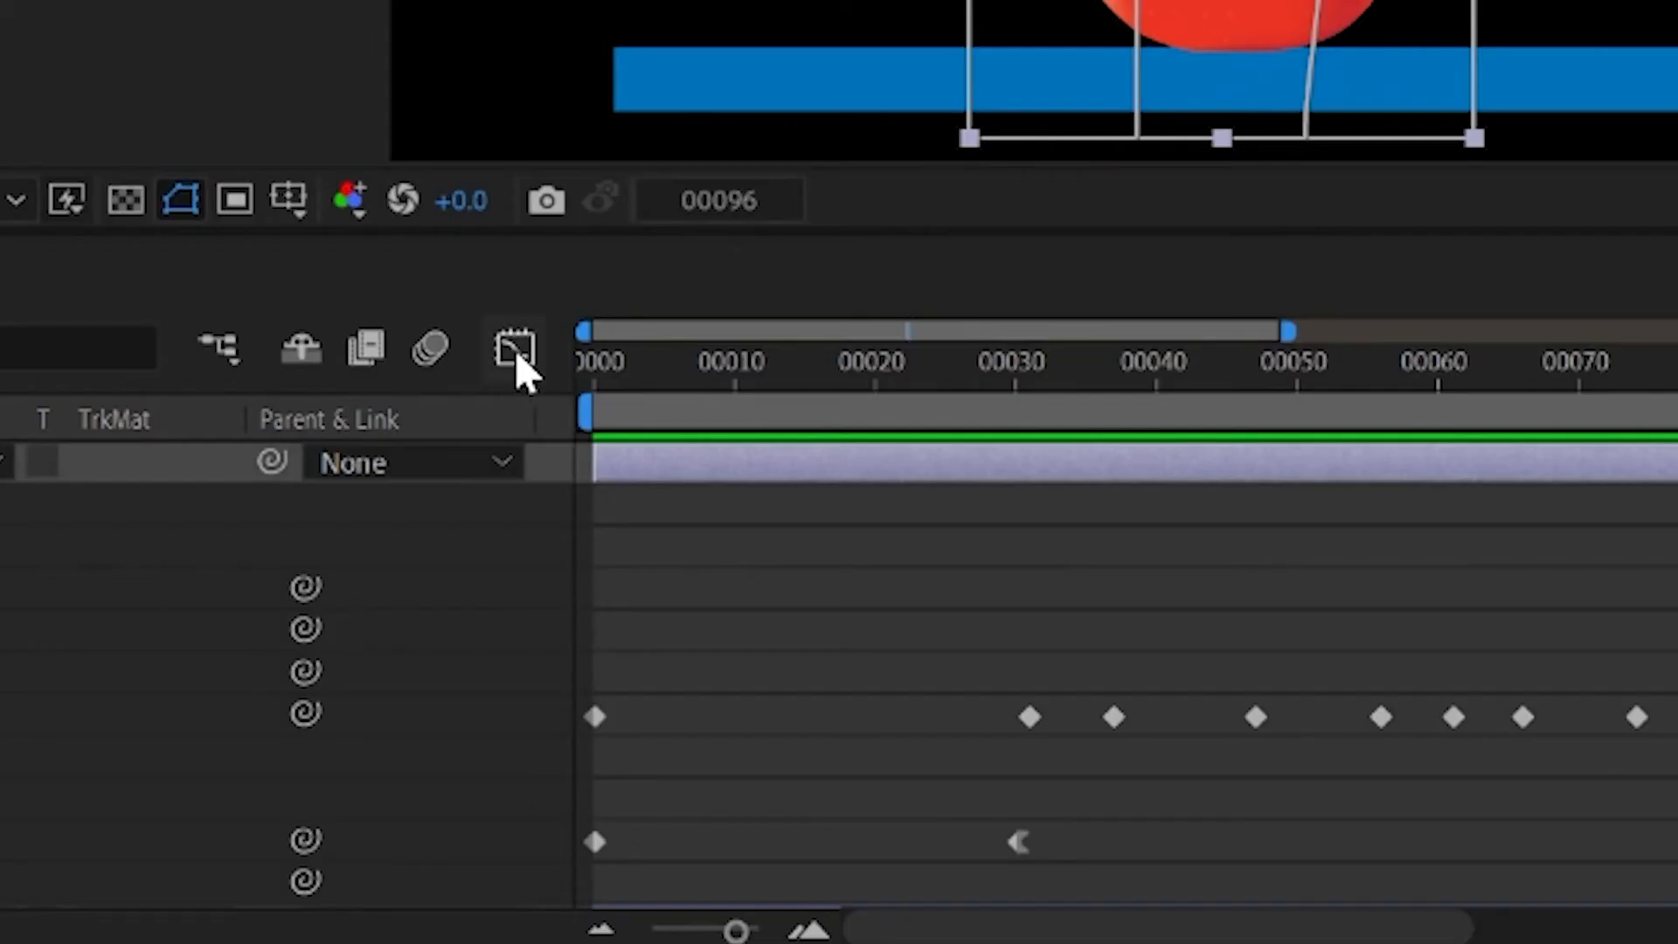
# - Apply Easy Ease to all Distortion Mesh keyframes in the Graph Editor and raise their incoming influence to about 67%
pyautogui.click(516, 354)
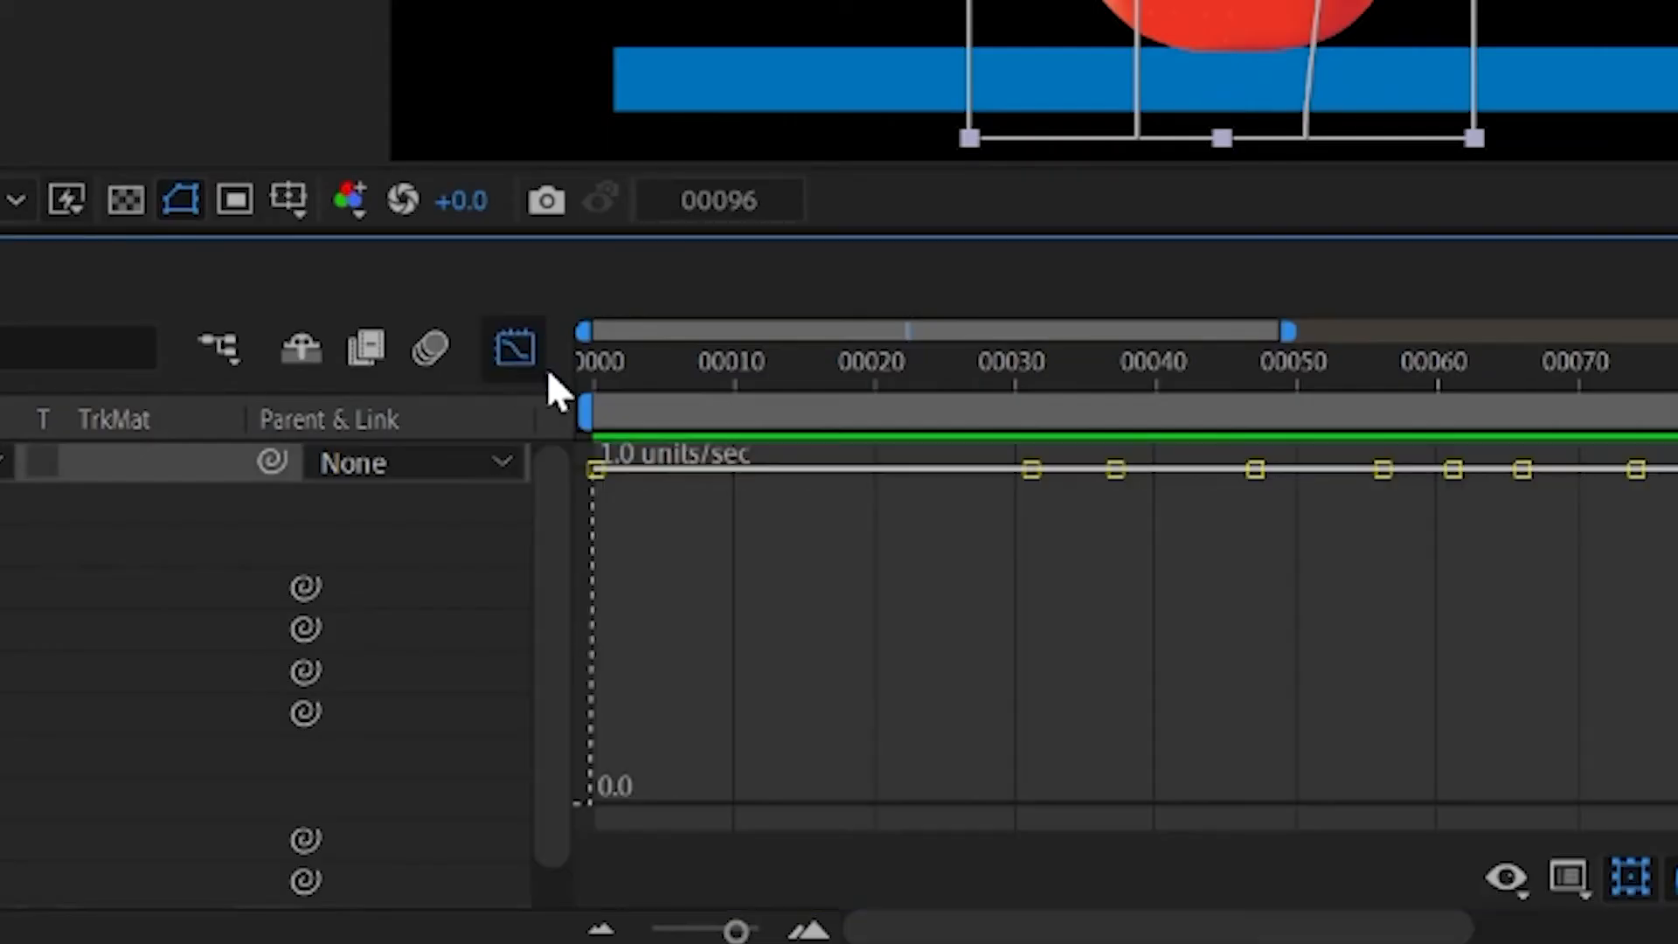
pyautogui.moveTo(1212, 824); pyautogui.dragTo(588, 830)
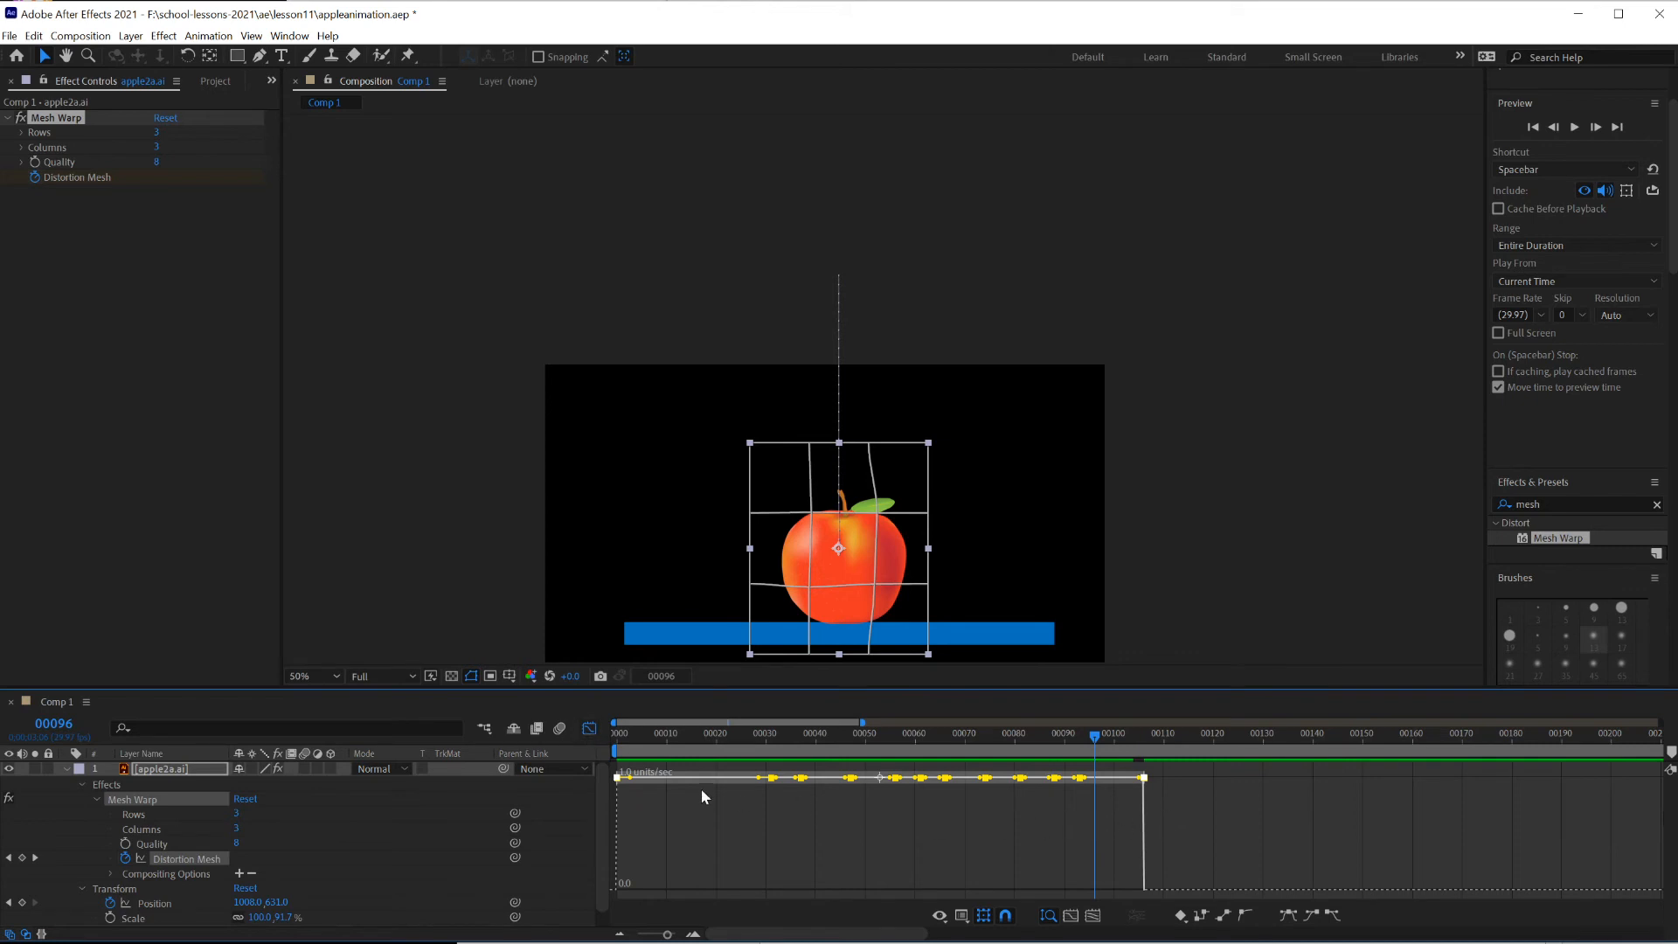
pyautogui.click(1289, 916)
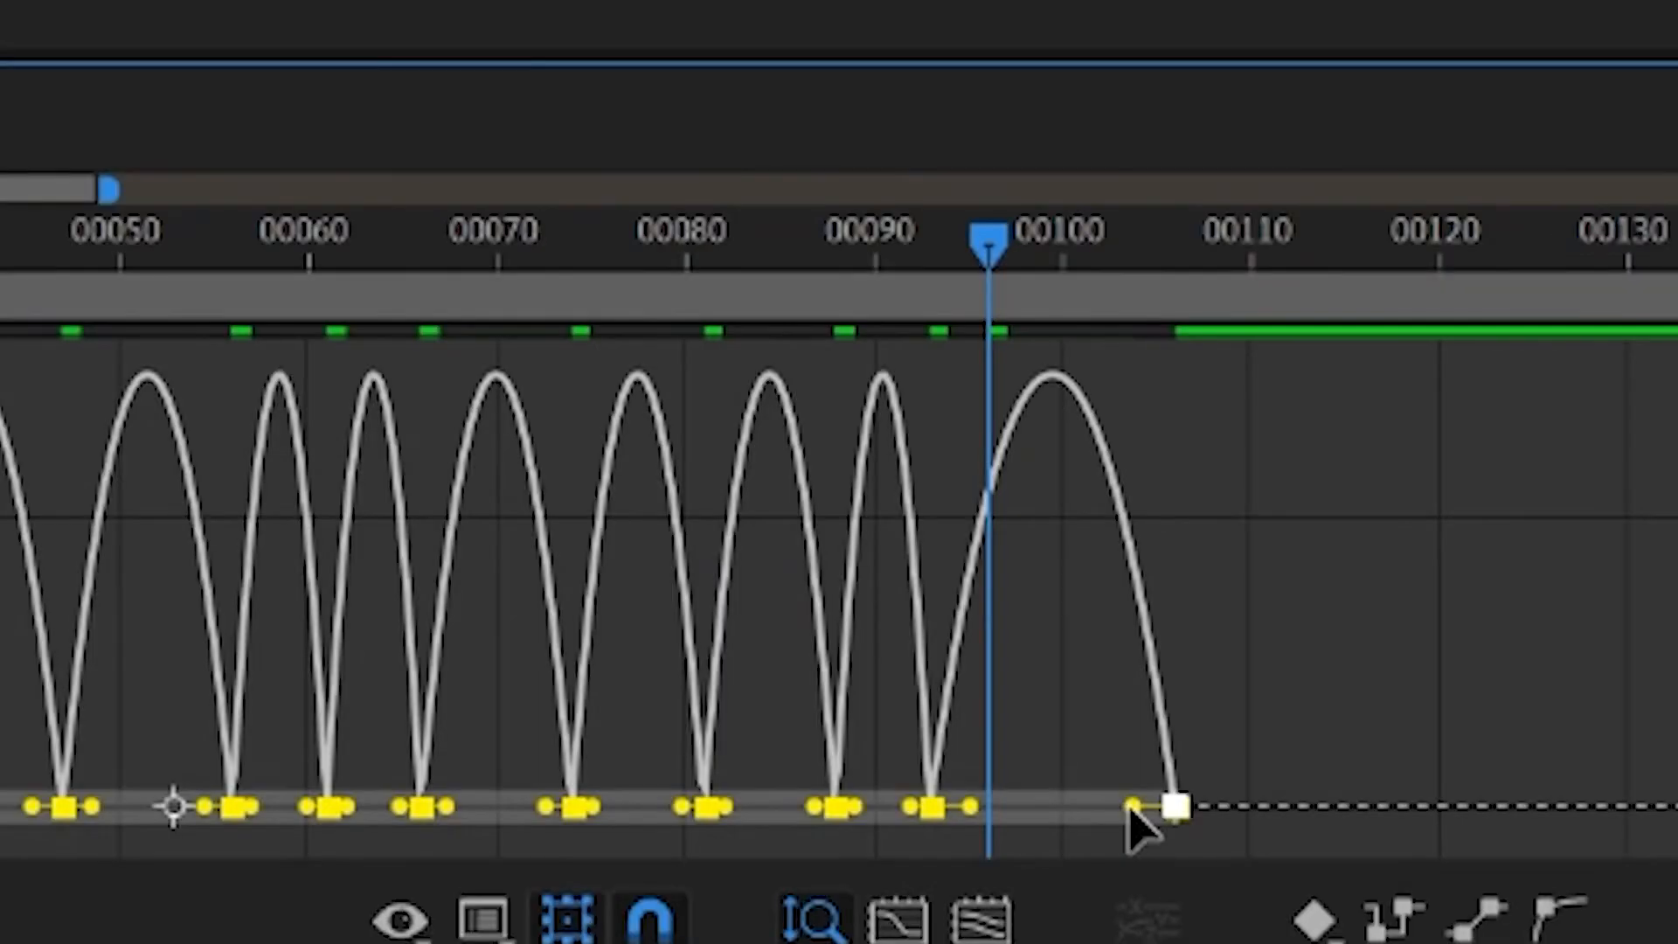
pyautogui.moveTo(1129, 884); pyautogui.dragTo(1129, 886)
pyautogui.moveTo(1123, 808); pyautogui.dragTo(1094, 807)
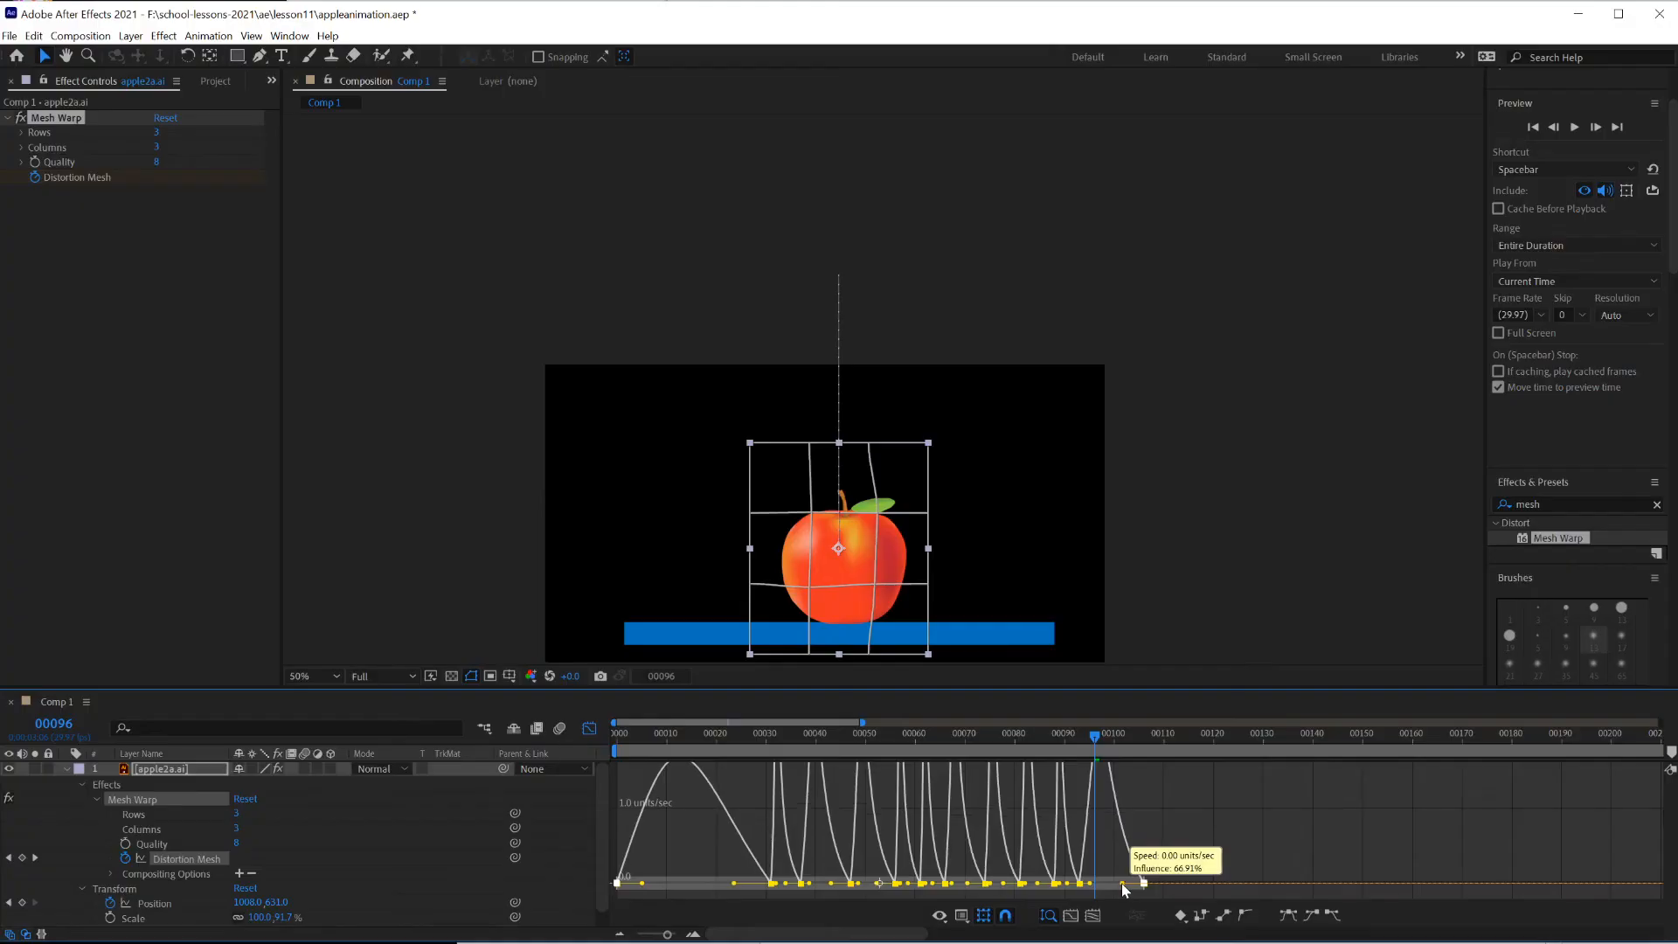
pyautogui.moveTo(1121, 885); pyautogui.dragTo(1122, 885)
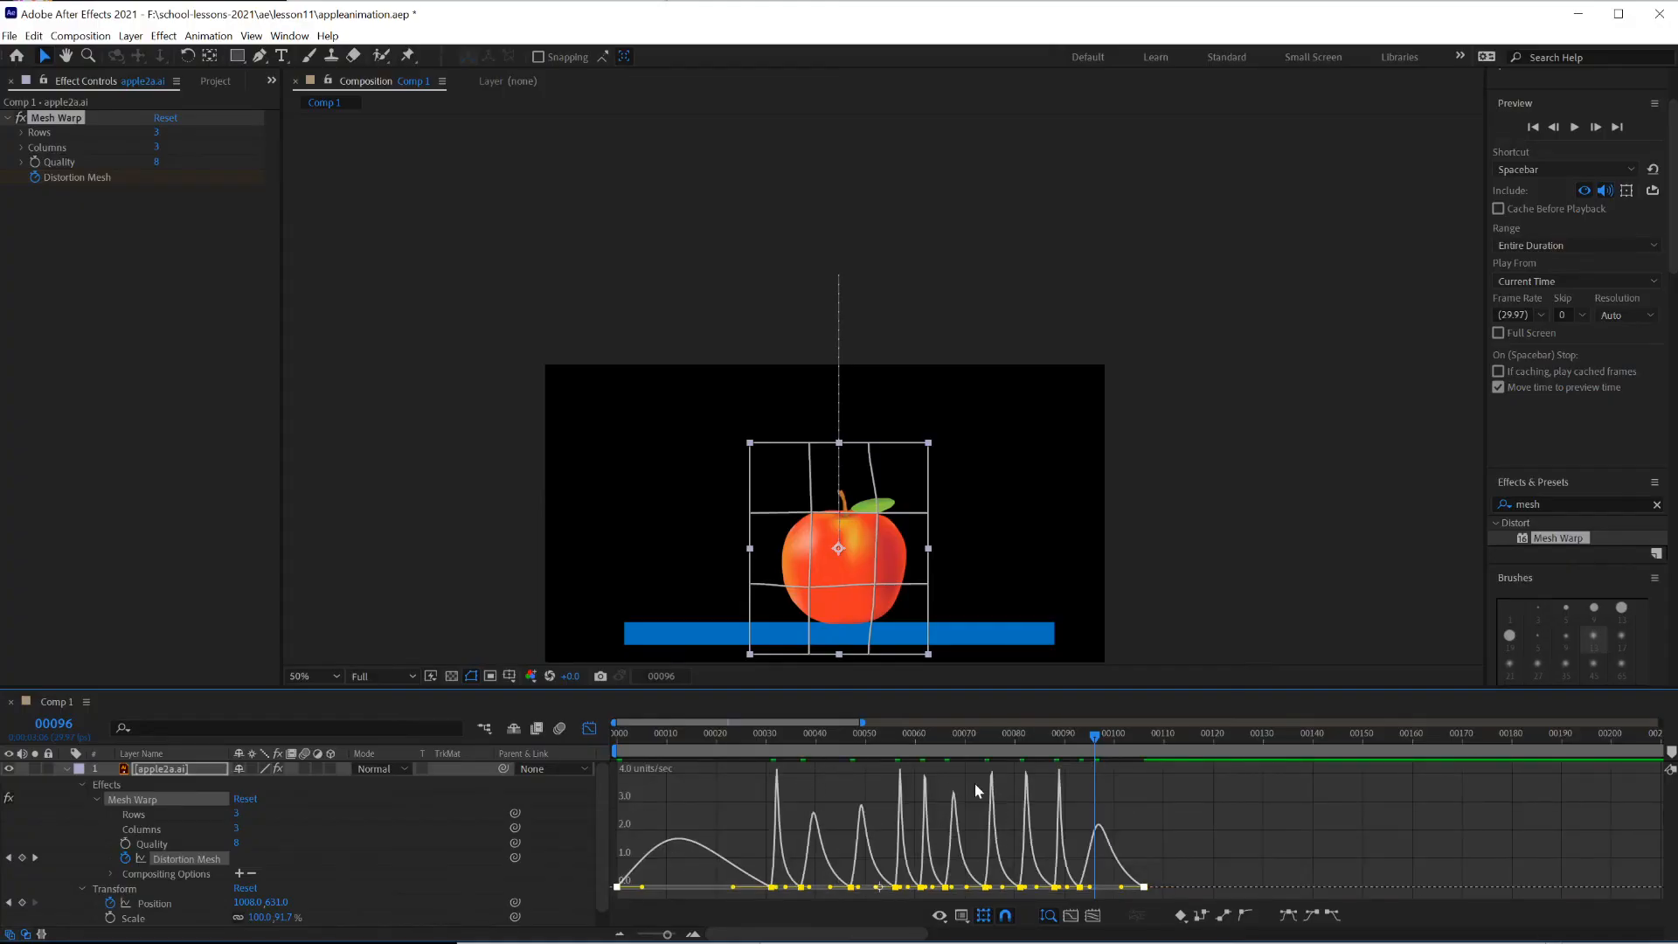
# - Leave the Graph Editor, compress all the apple's keyframes proportionally so the last lands at about frame 53, and preview the faster animation
pyautogui.hotkey('shift', 'F3')
pyautogui.moveTo(1157, 921); pyautogui.dragTo(606, 820)
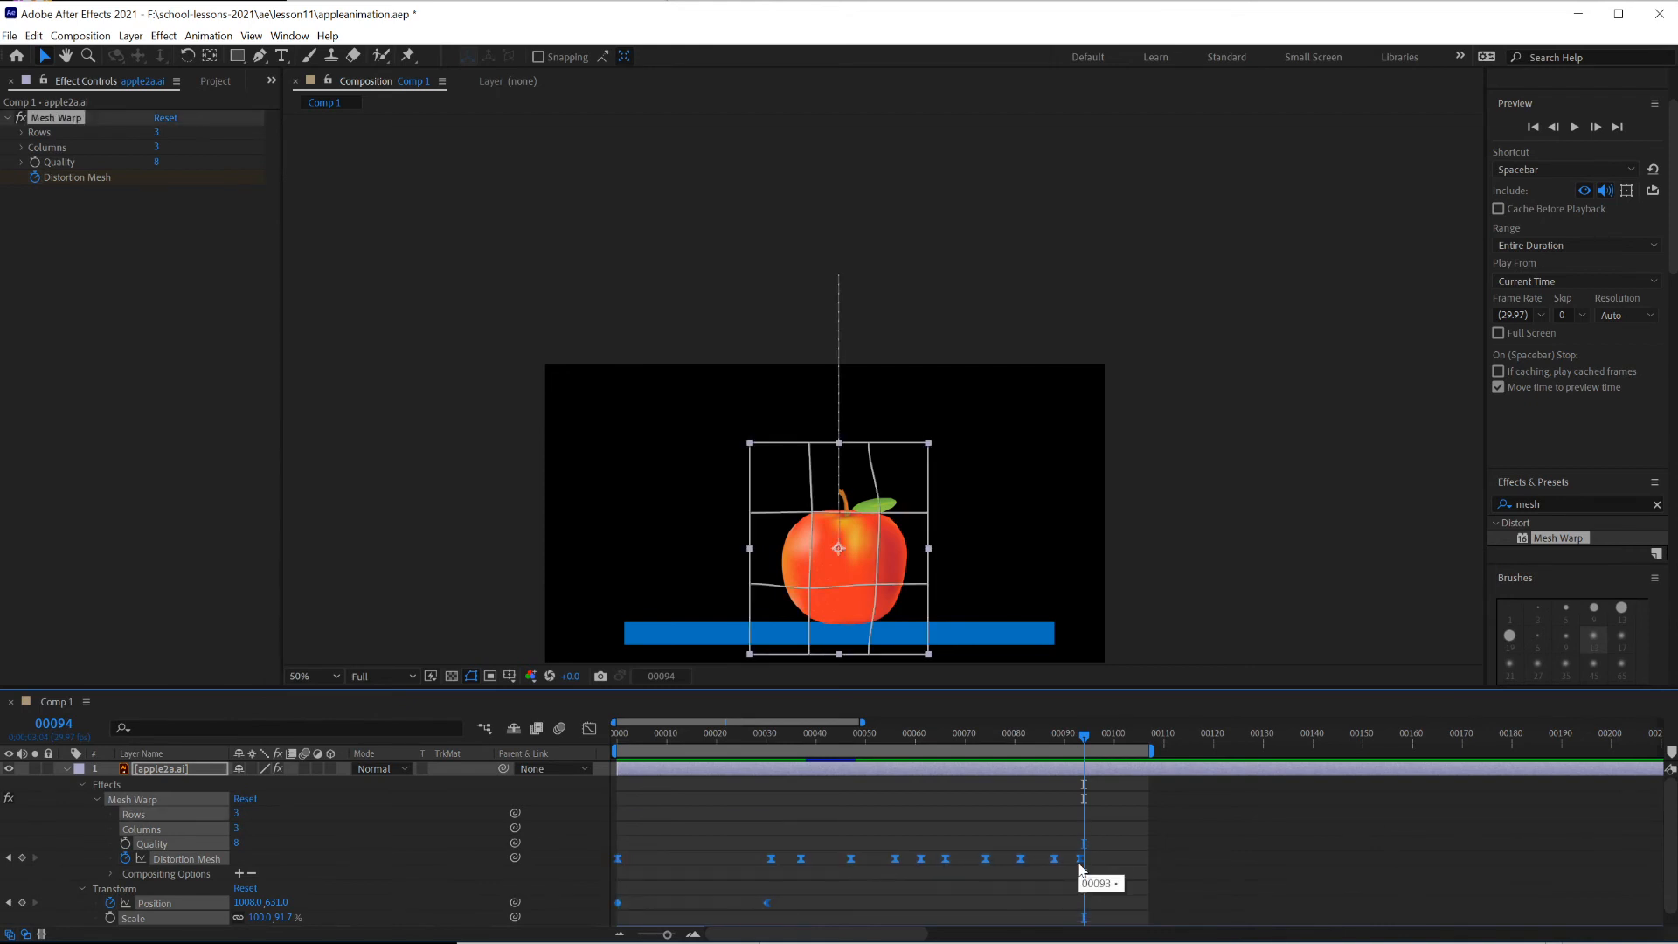
pyautogui.moveTo(1081, 867); pyautogui.dragTo(1061, 867)
pyautogui.moveTo(959, 865); pyautogui.dragTo(878, 865)
pyautogui.click(736, 734)
pyautogui.press('Home')
pyautogui.press('space')
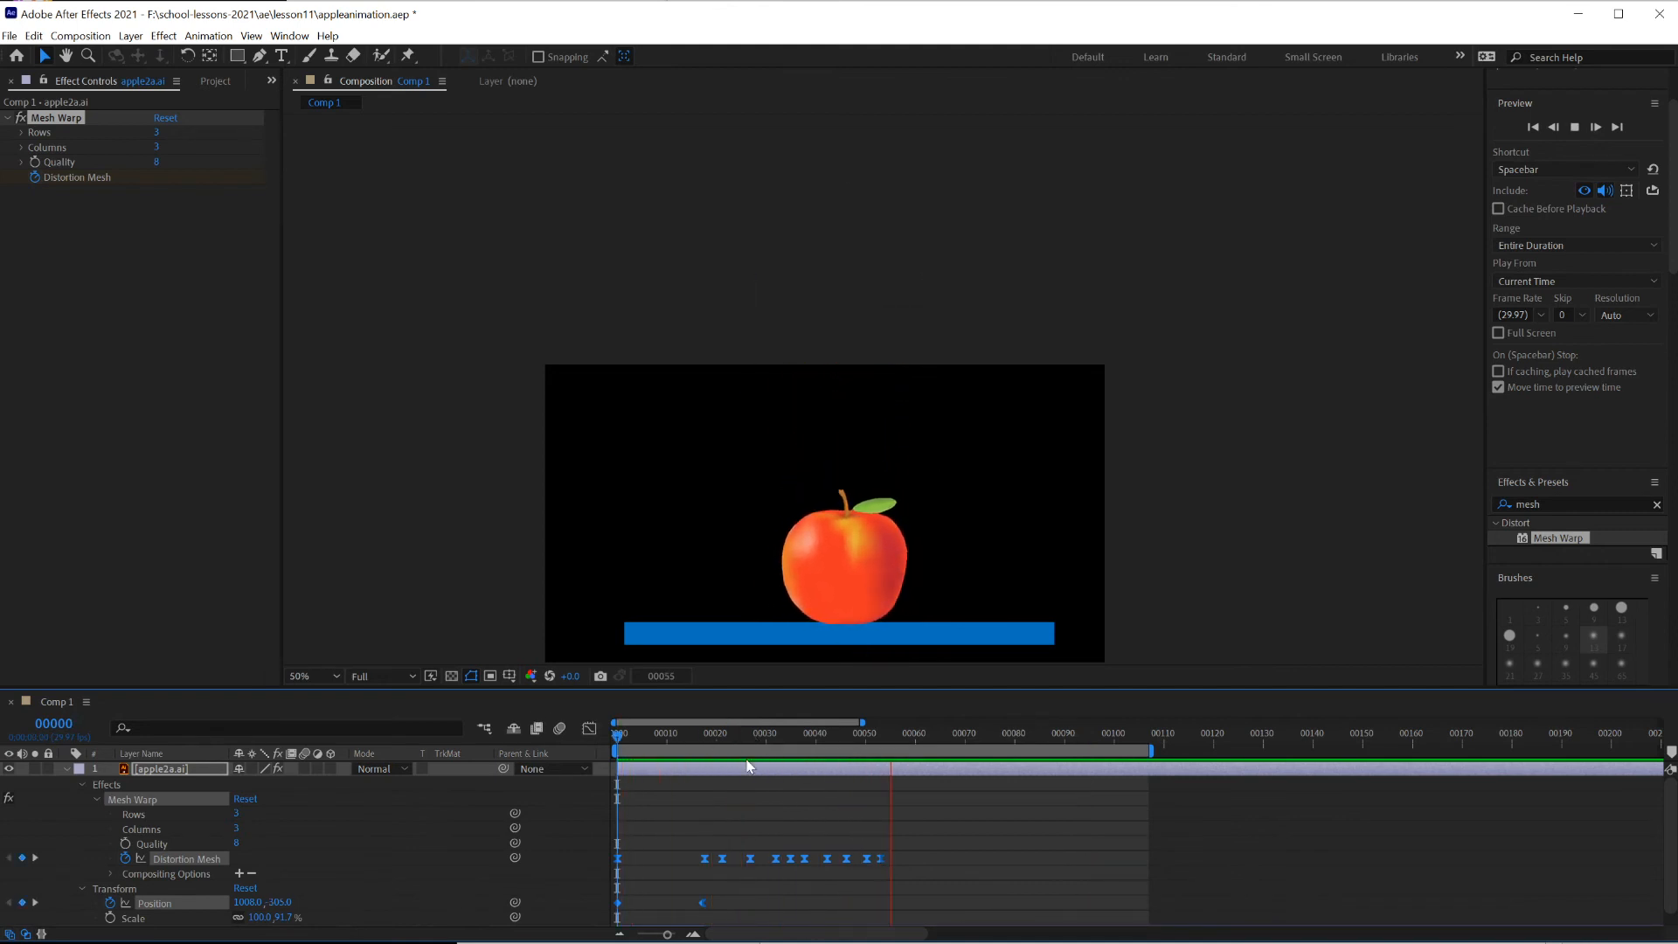
# - Delete the last Distortion Mesh keyframe at about frame 53
pyautogui.moveTo(865, 738)
pyautogui.mouseDown()
pyautogui.moveTo(882, 742)
pyautogui.moveTo(869, 749)
pyautogui.mouseUp()
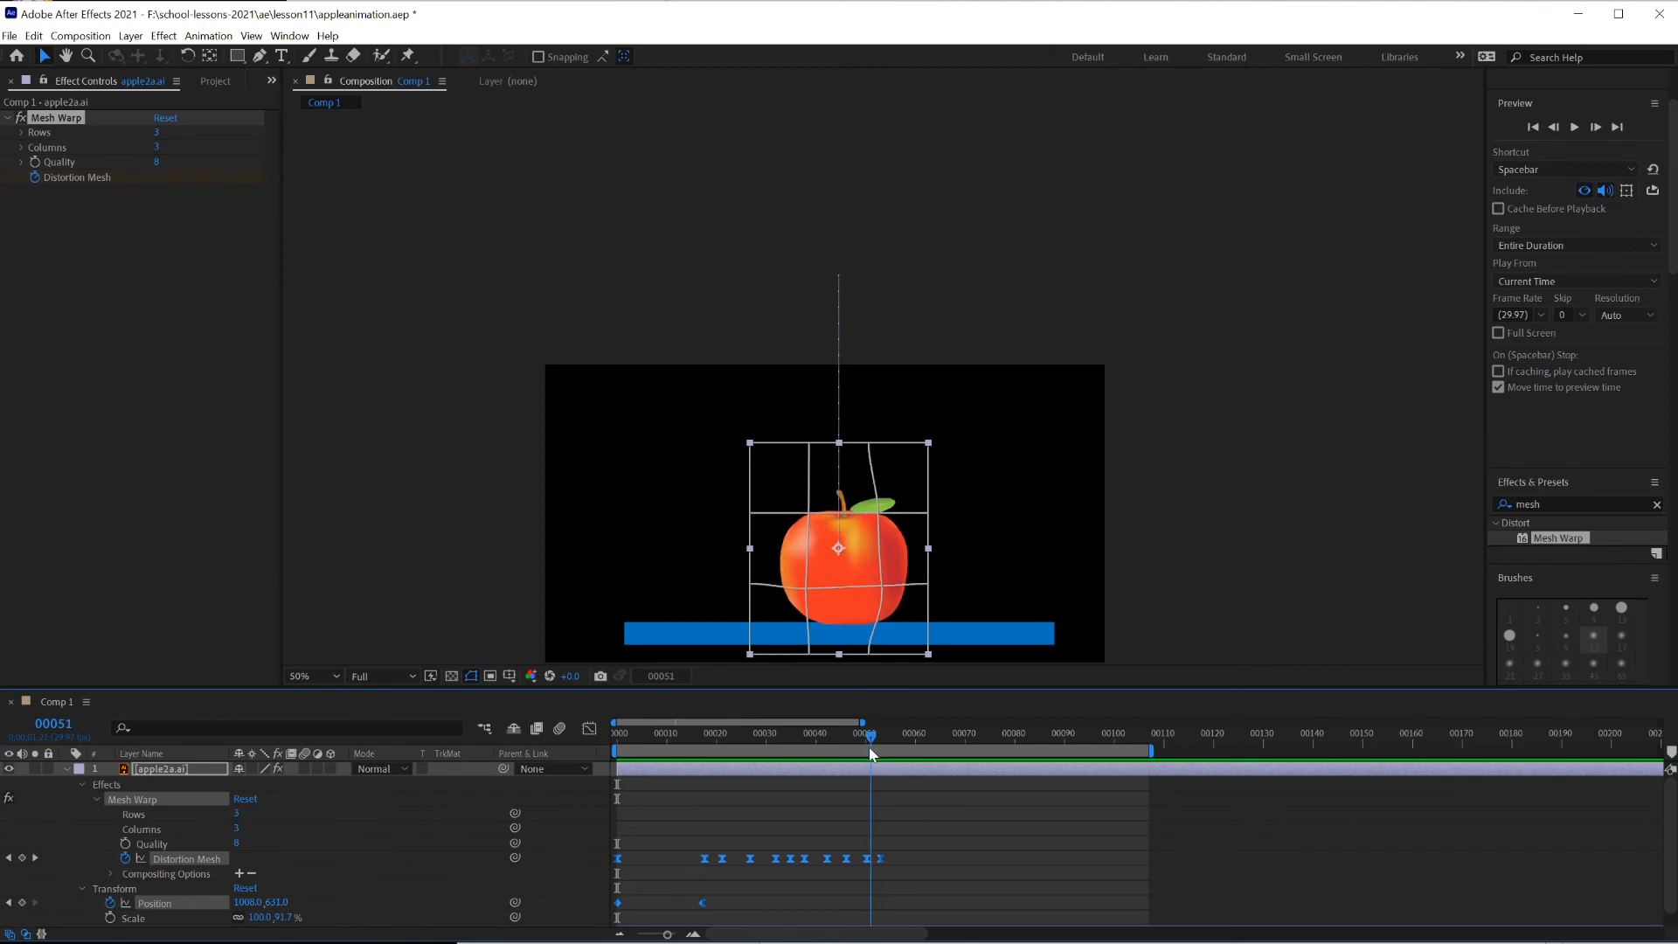
pyautogui.click(890, 861)
pyautogui.click(880, 858)
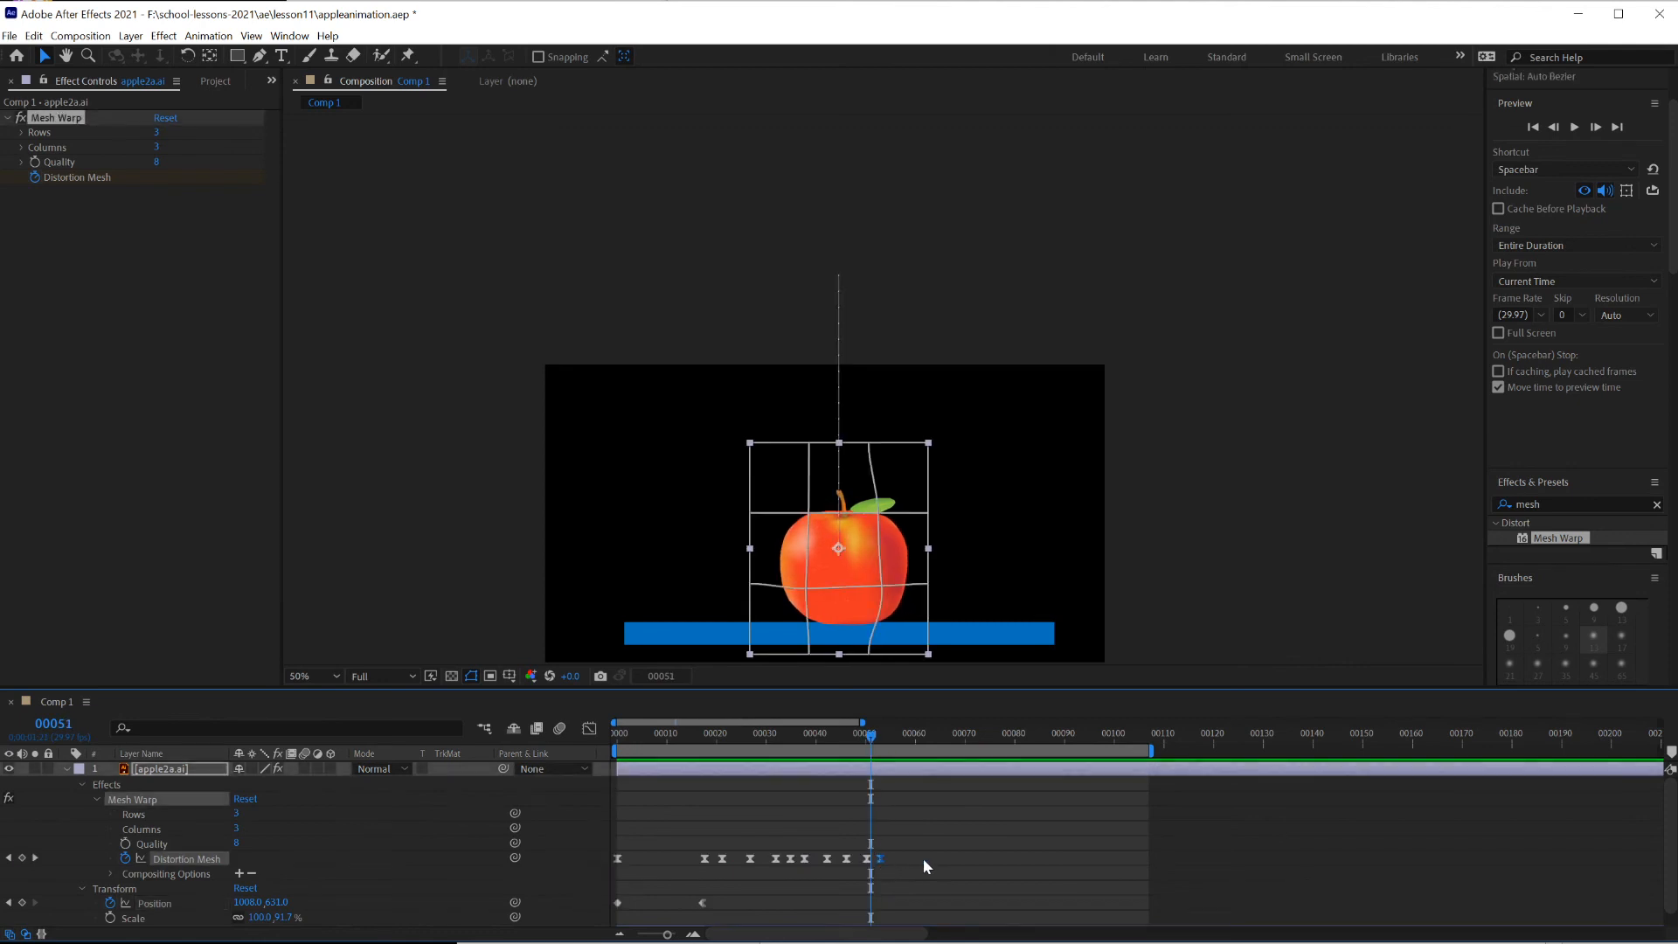
pyautogui.press('Delete')
# - Preview the eased fall and bounce several times from the start
pyautogui.click(619, 734)
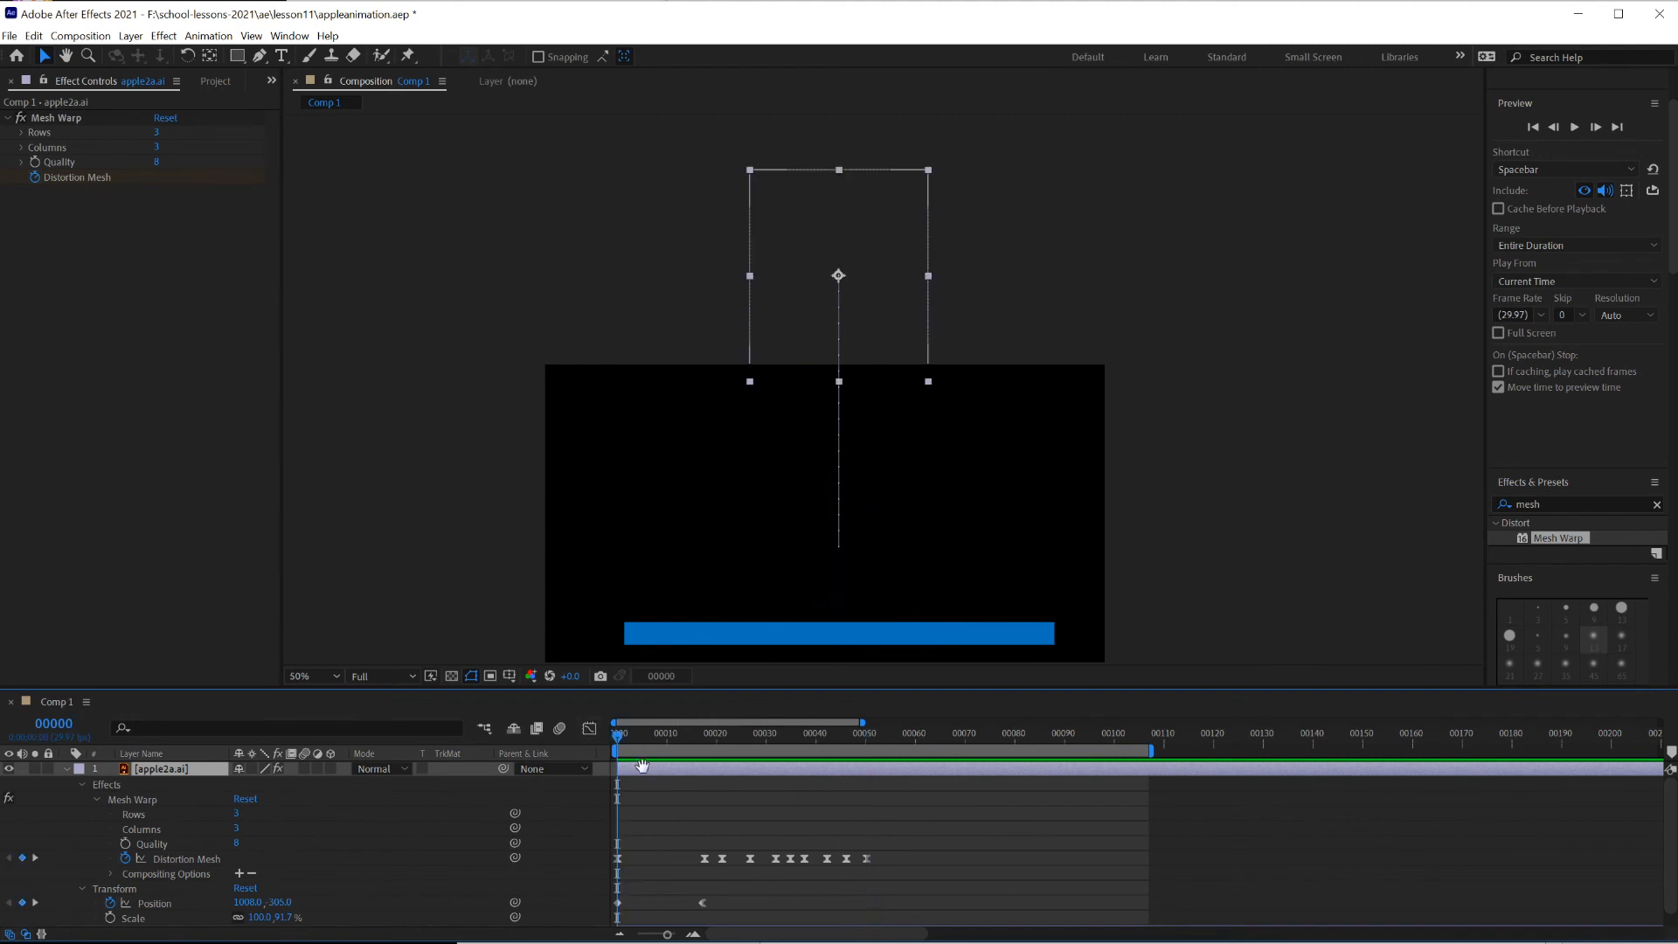
pyautogui.press('space')
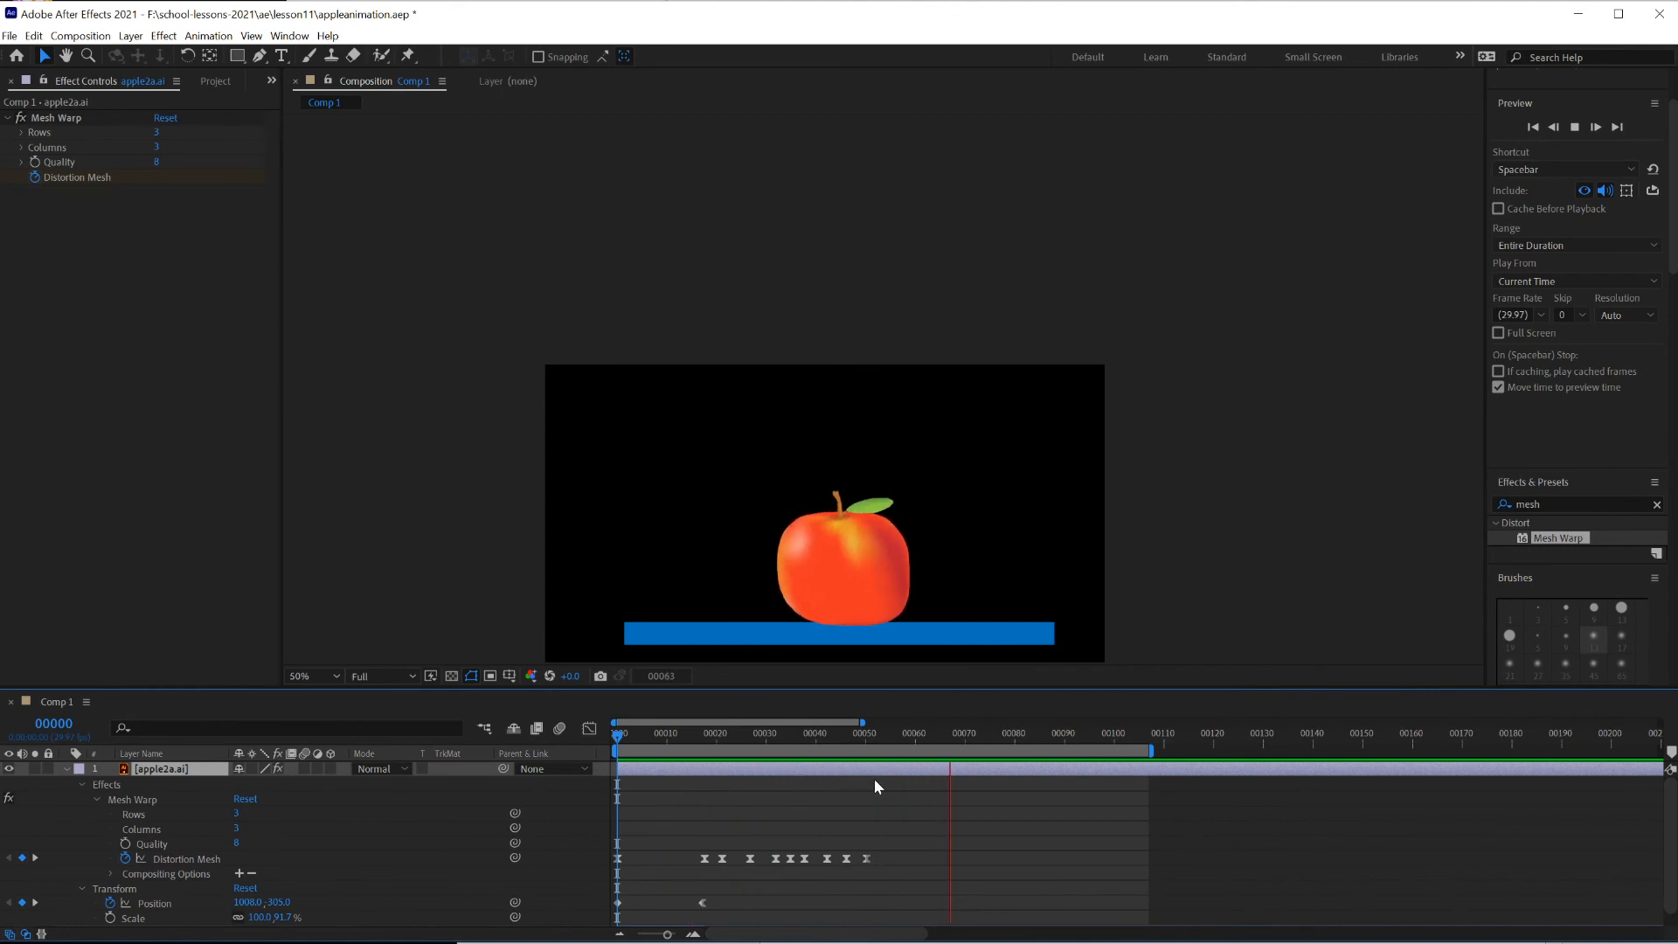
pyautogui.press('space')
pyautogui.moveTo(657, 741); pyautogui.dragTo(622, 741)
pyautogui.press('space')
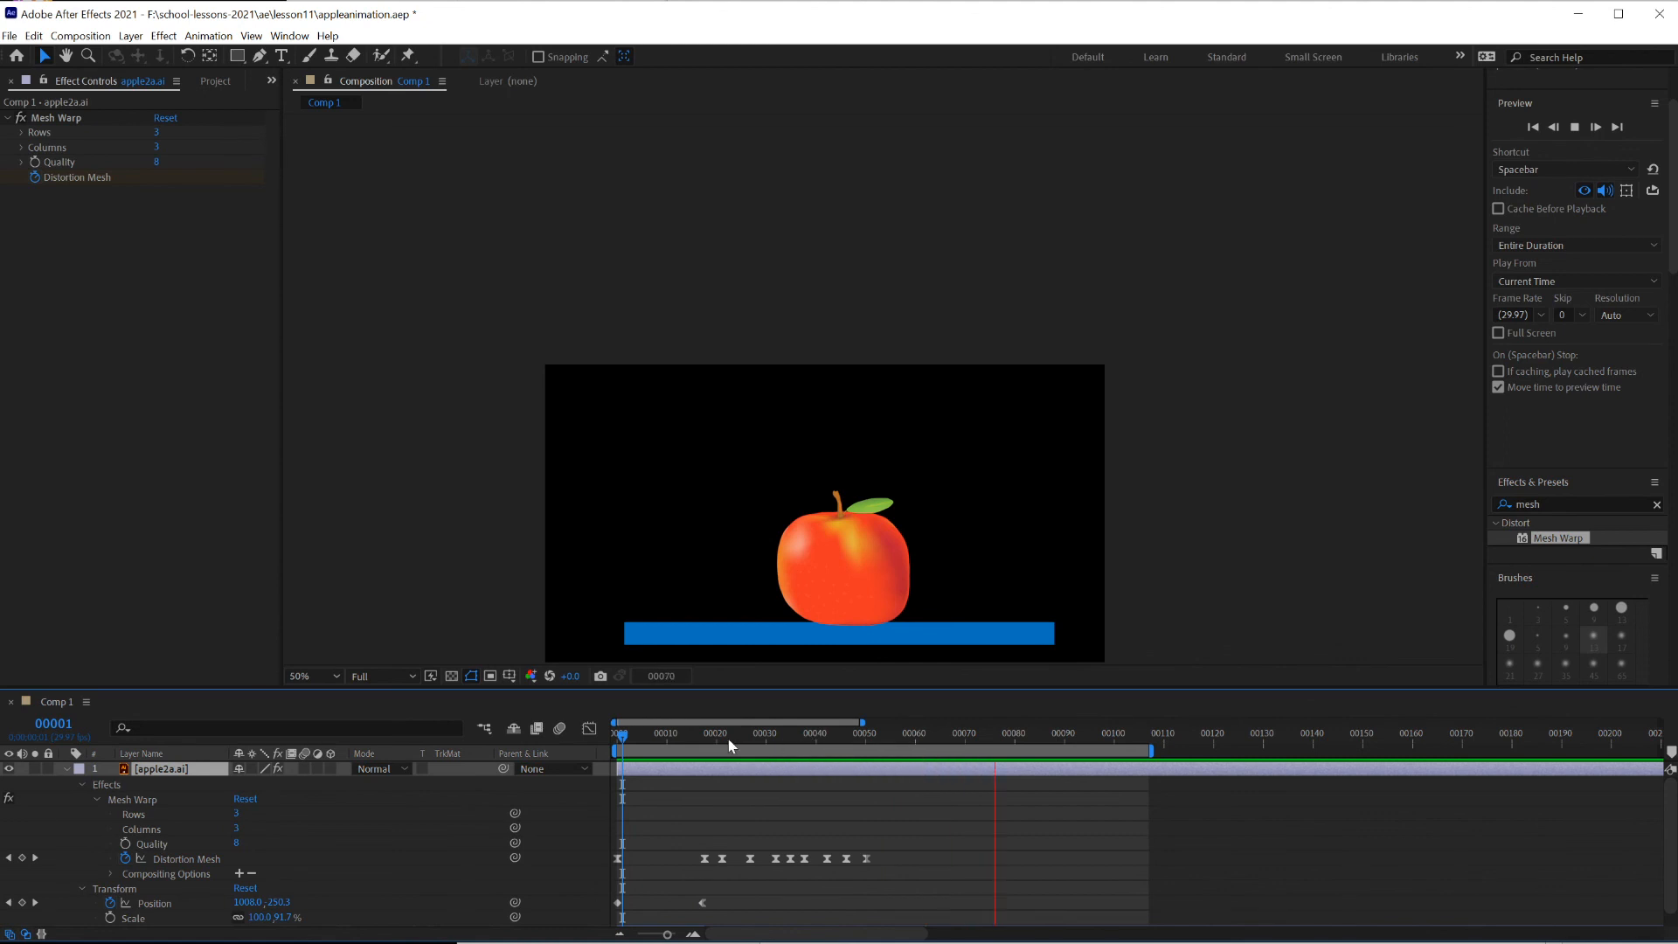
pyautogui.press('Home')
pyautogui.press('space')
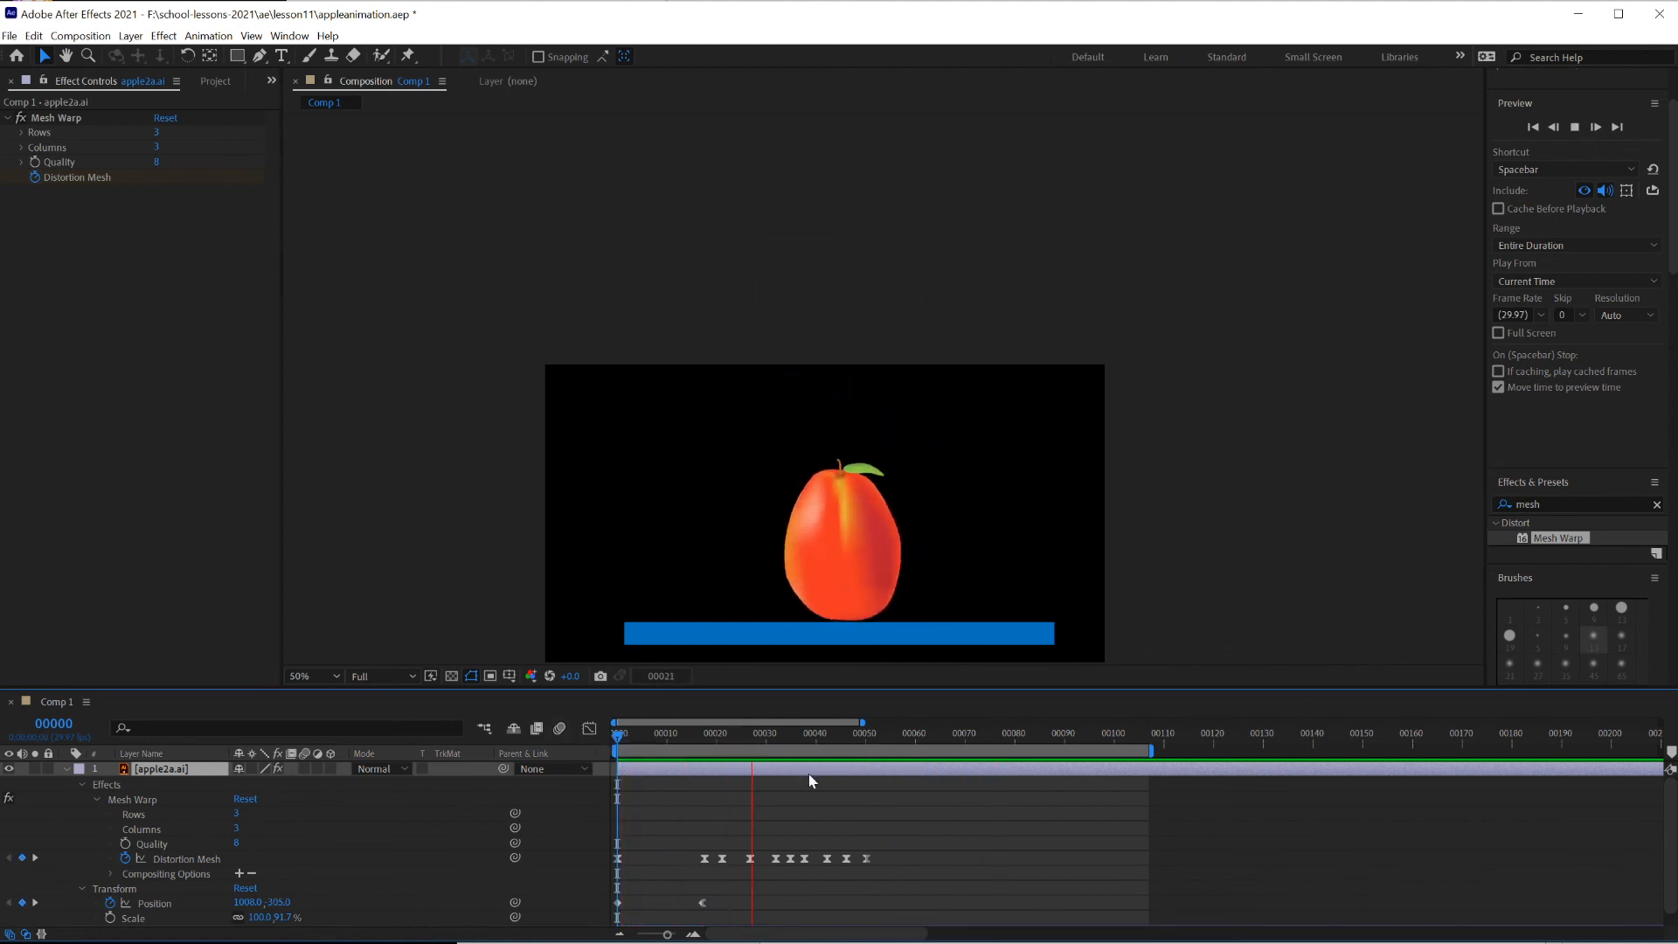
pyautogui.press('space')
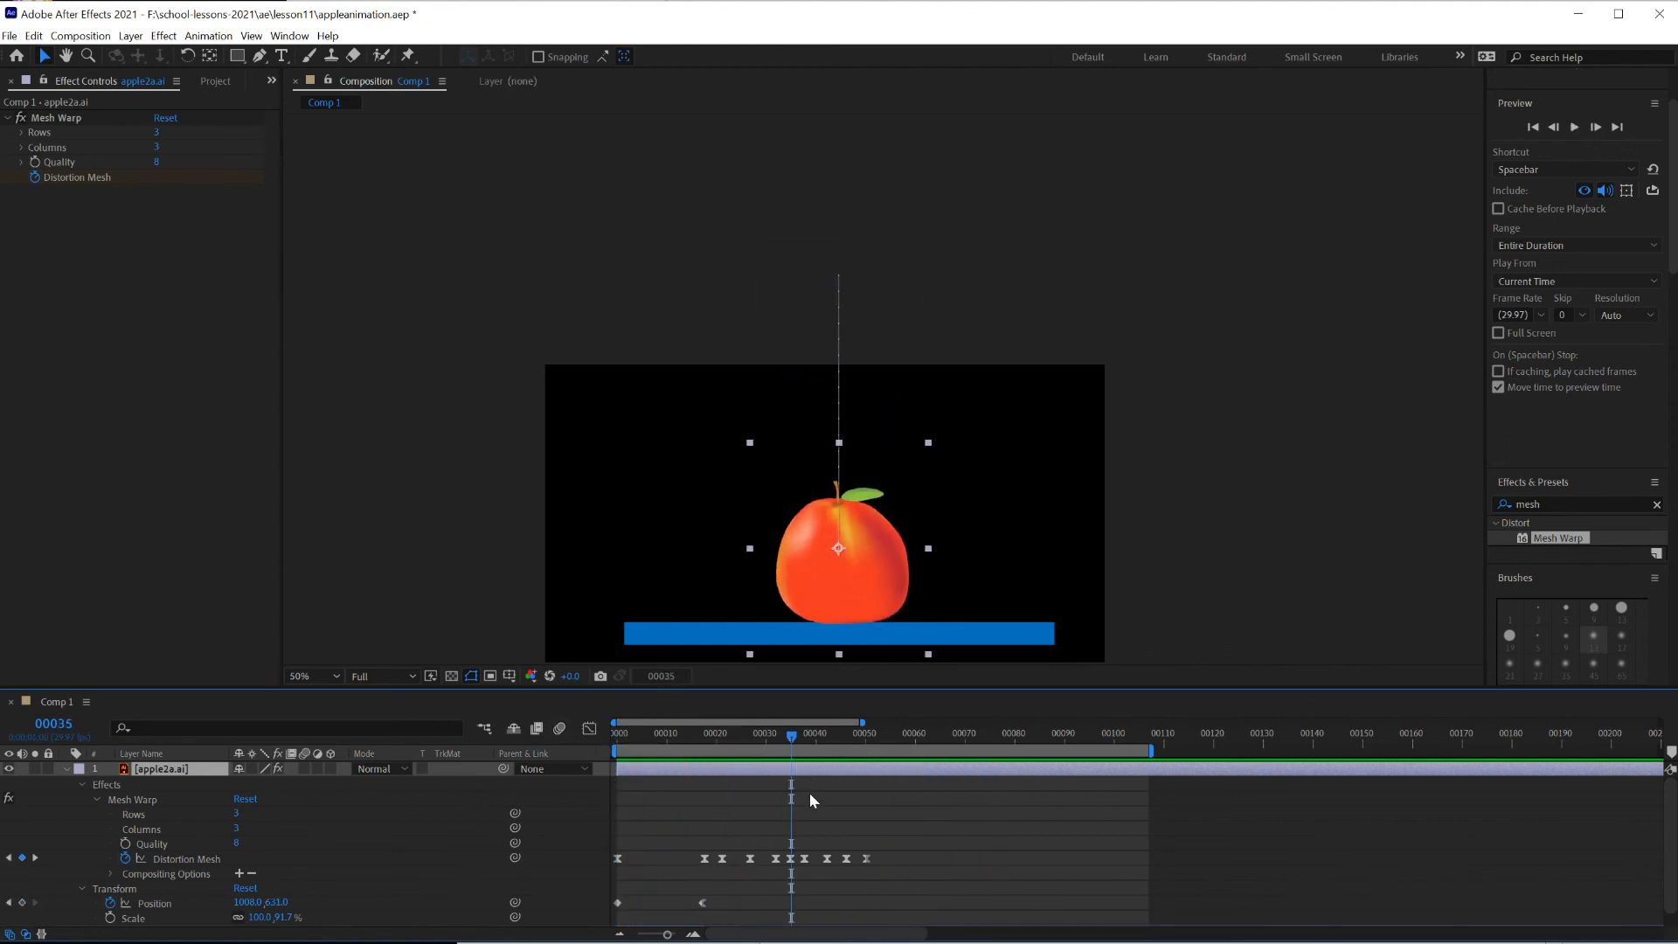
# - Duplicate the floor layer, place the copy above the apple layer, and move it straight up about 986 px, above the frame
pyautogui.click(66, 768)
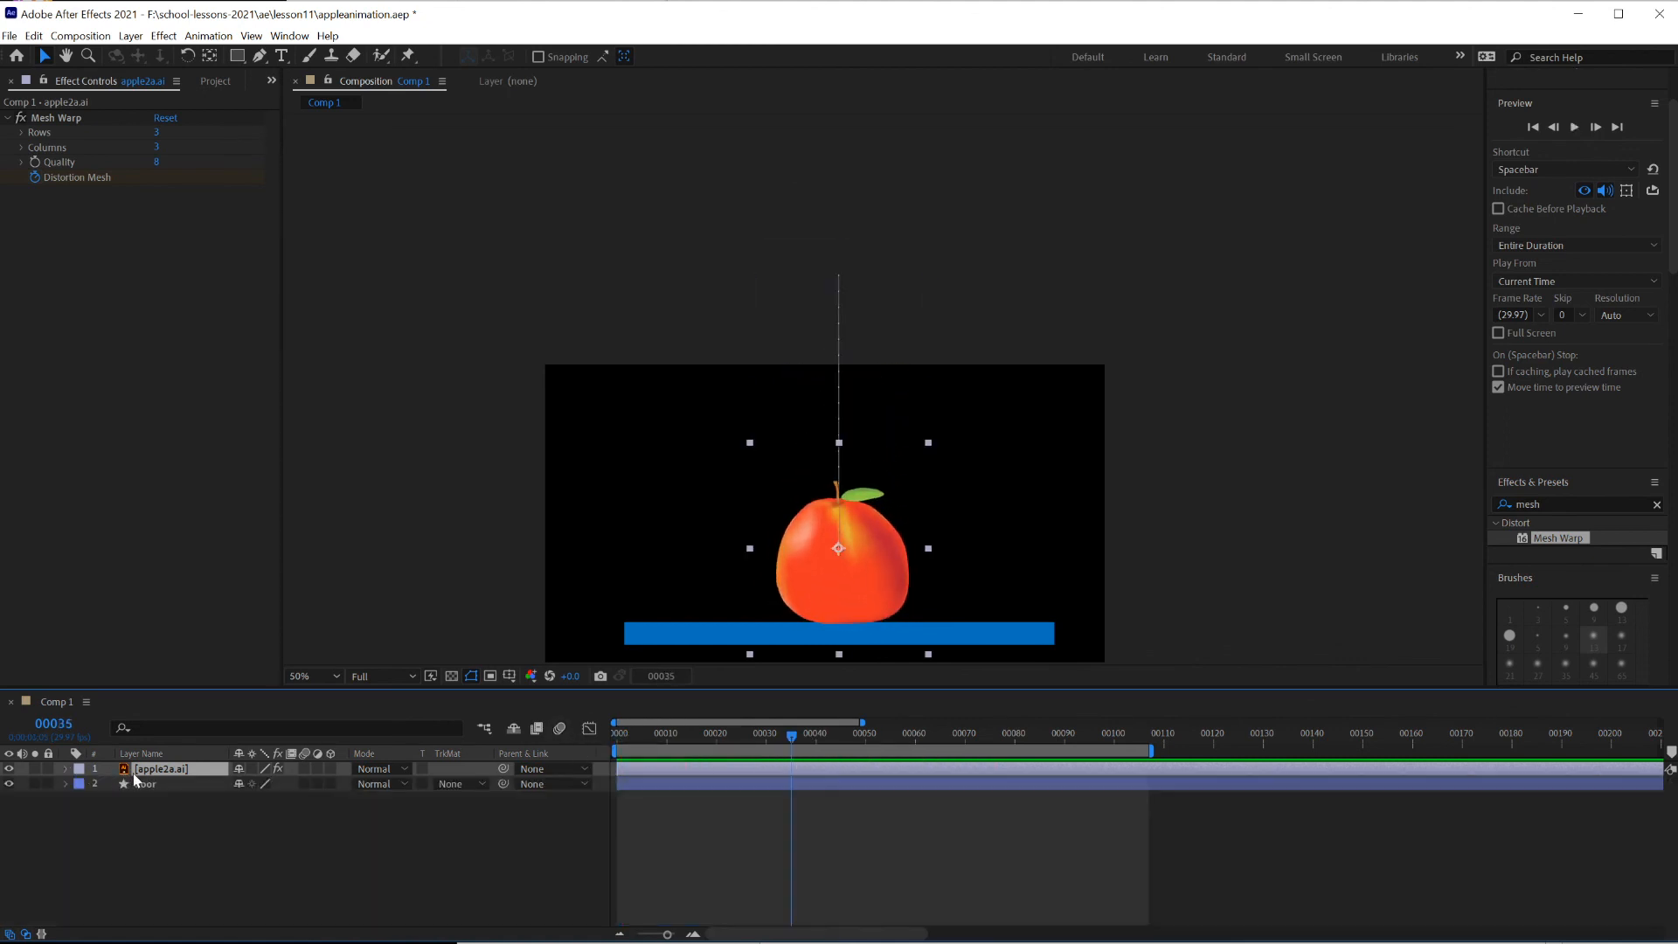
pyautogui.click(139, 783)
pyautogui.hotkey('ctrl', 'd')
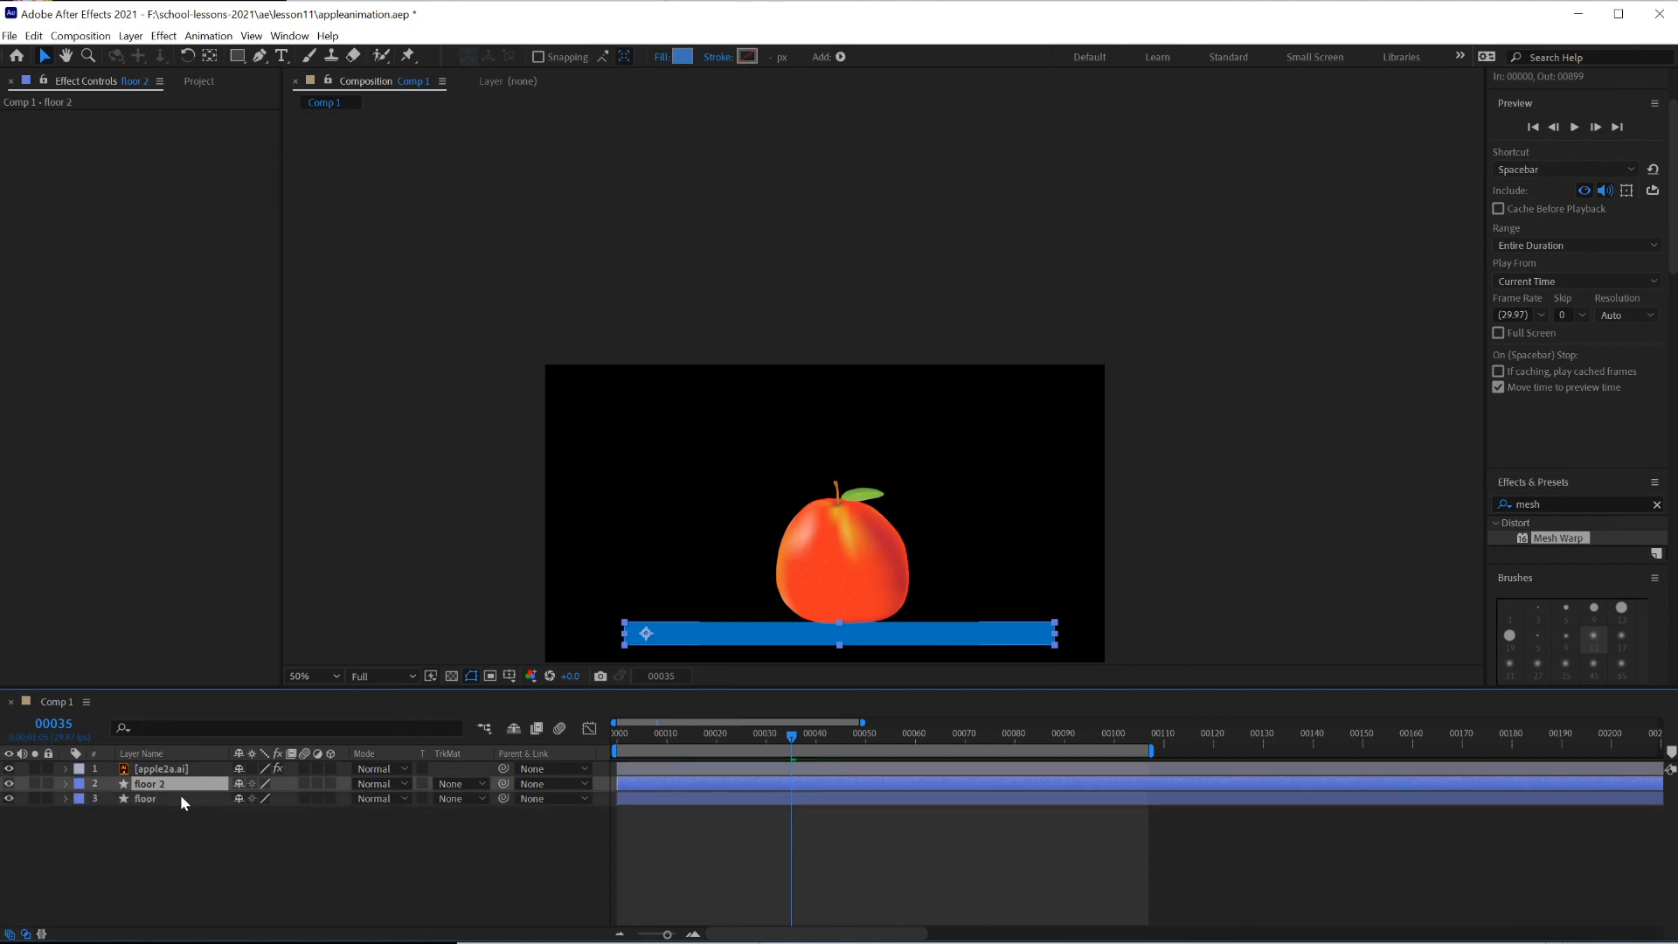
pyautogui.moveTo(173, 791); pyautogui.dragTo(166, 763)
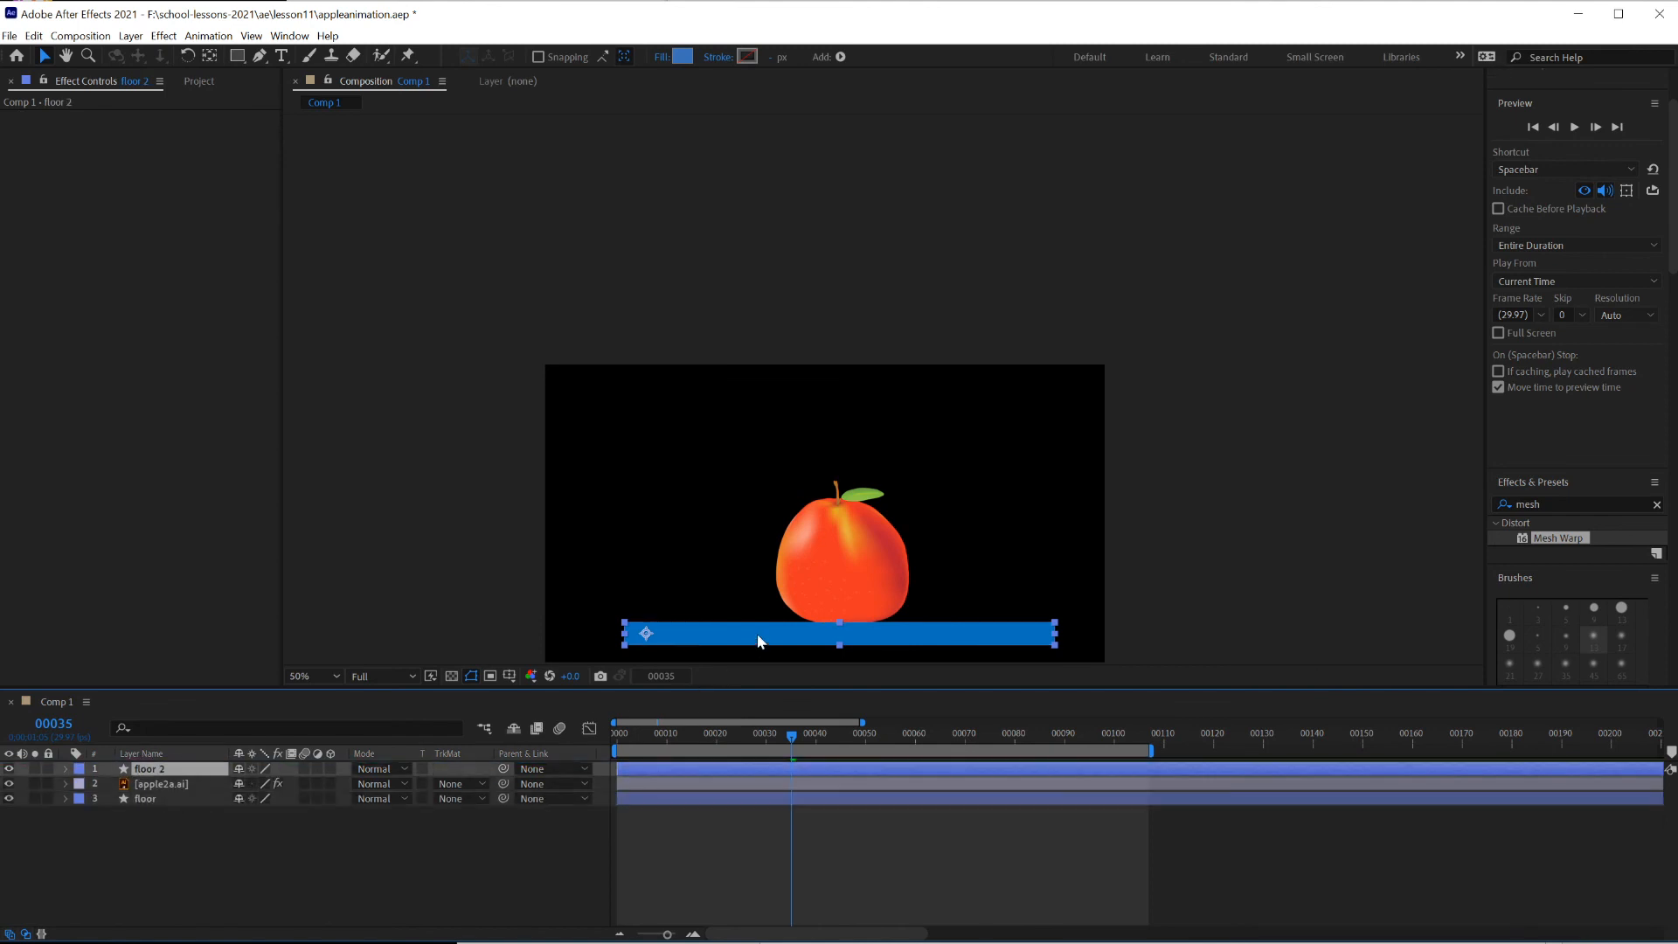
pyautogui.moveTo(758, 640); pyautogui.dragTo(767, 350)
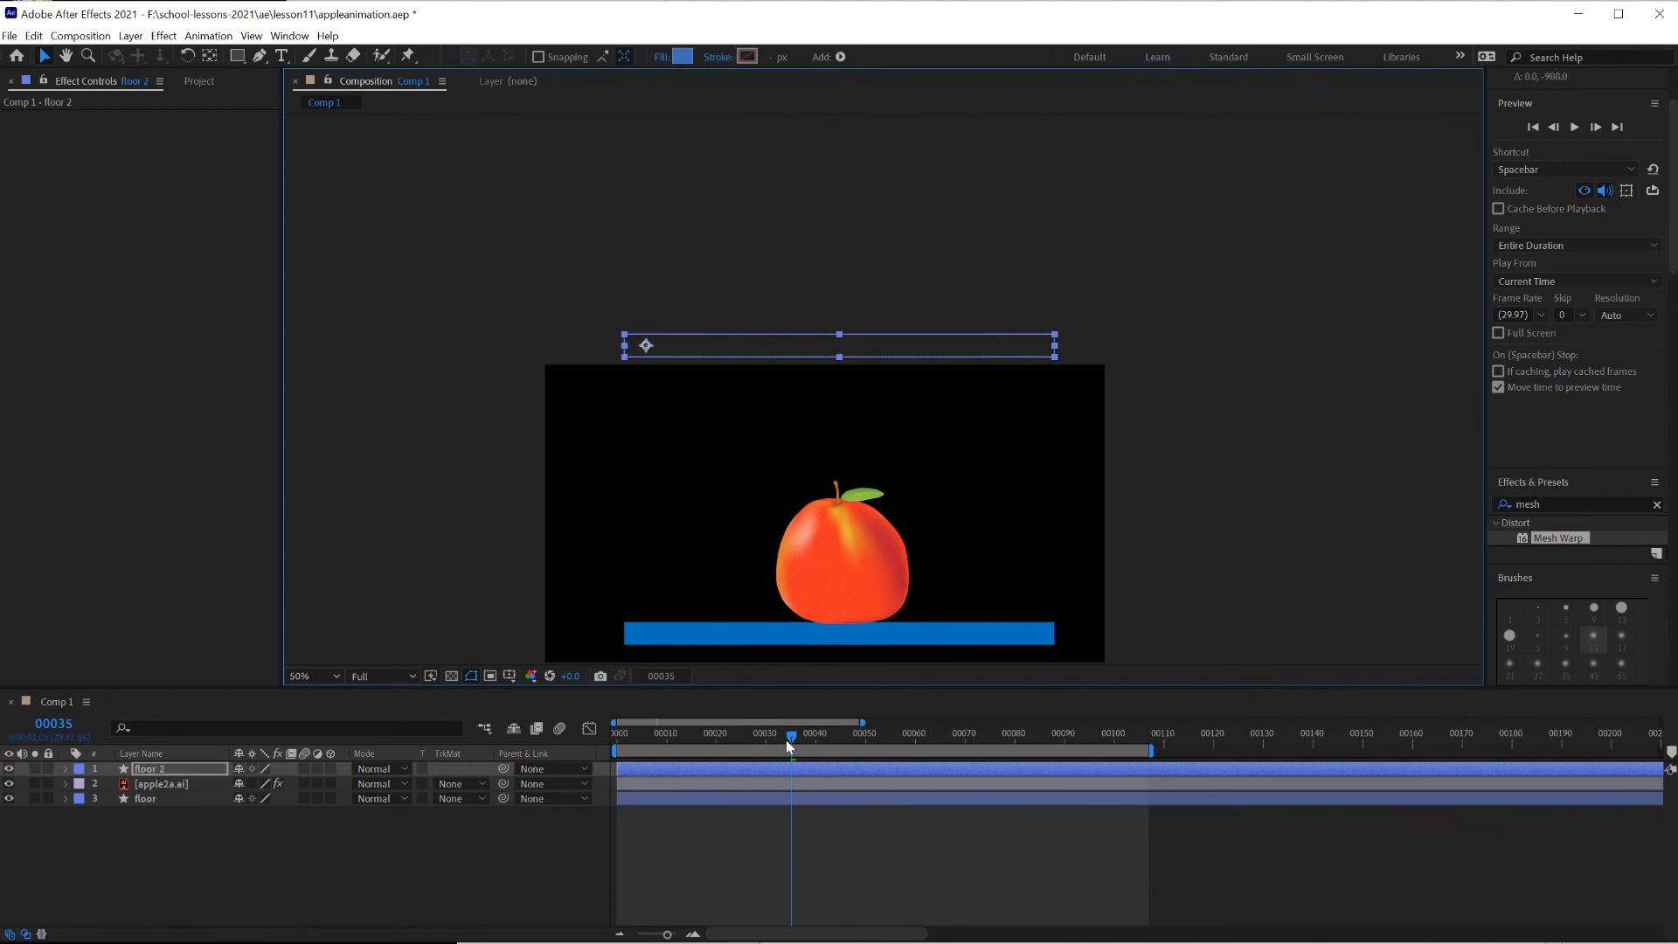
# - Set a starting Position keyframe for the duplicated floor bar at frame 40
pyautogui.moveTo(786, 739); pyautogui.dragTo(818, 767)
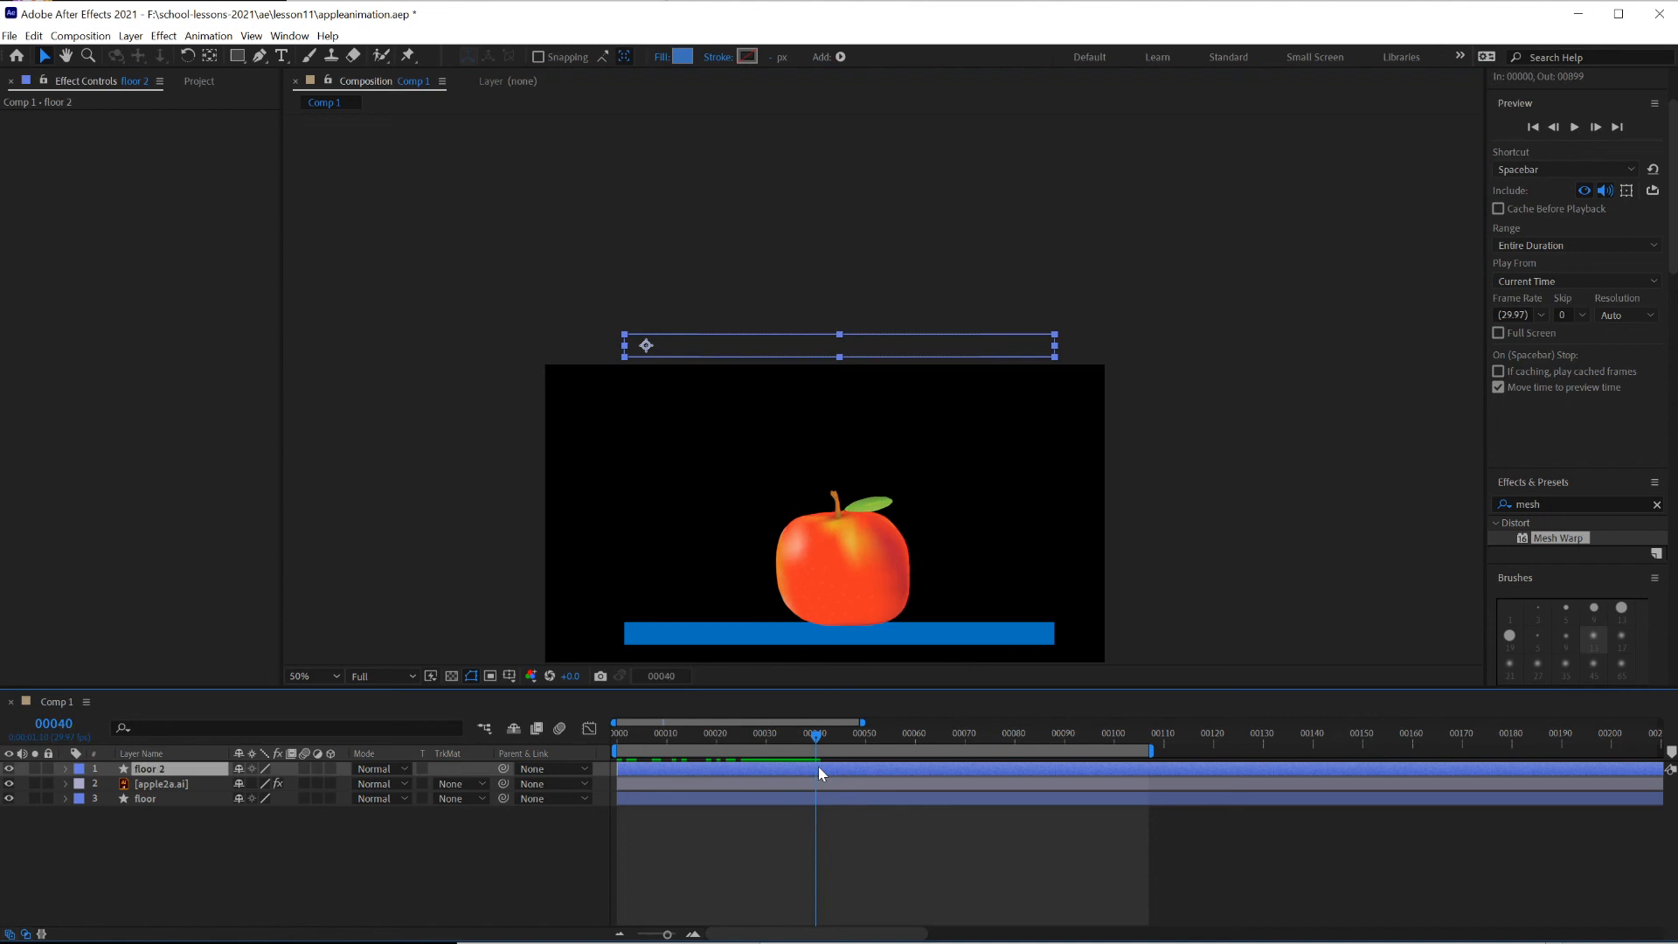
pyautogui.press('p')
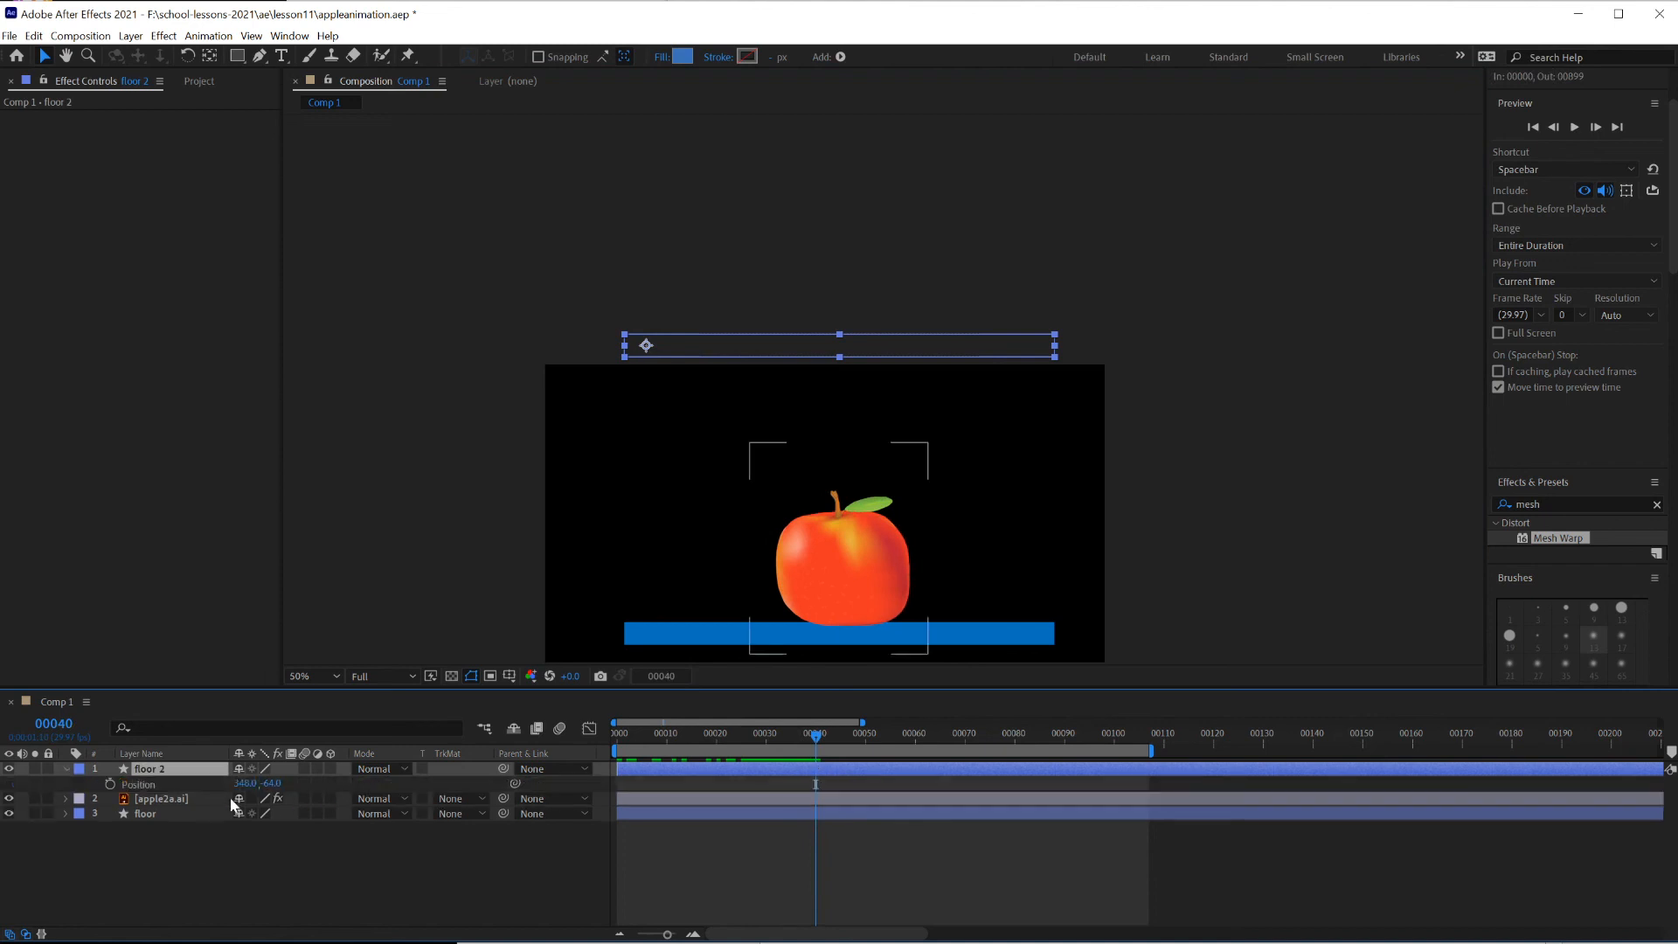
pyautogui.click(110, 783)
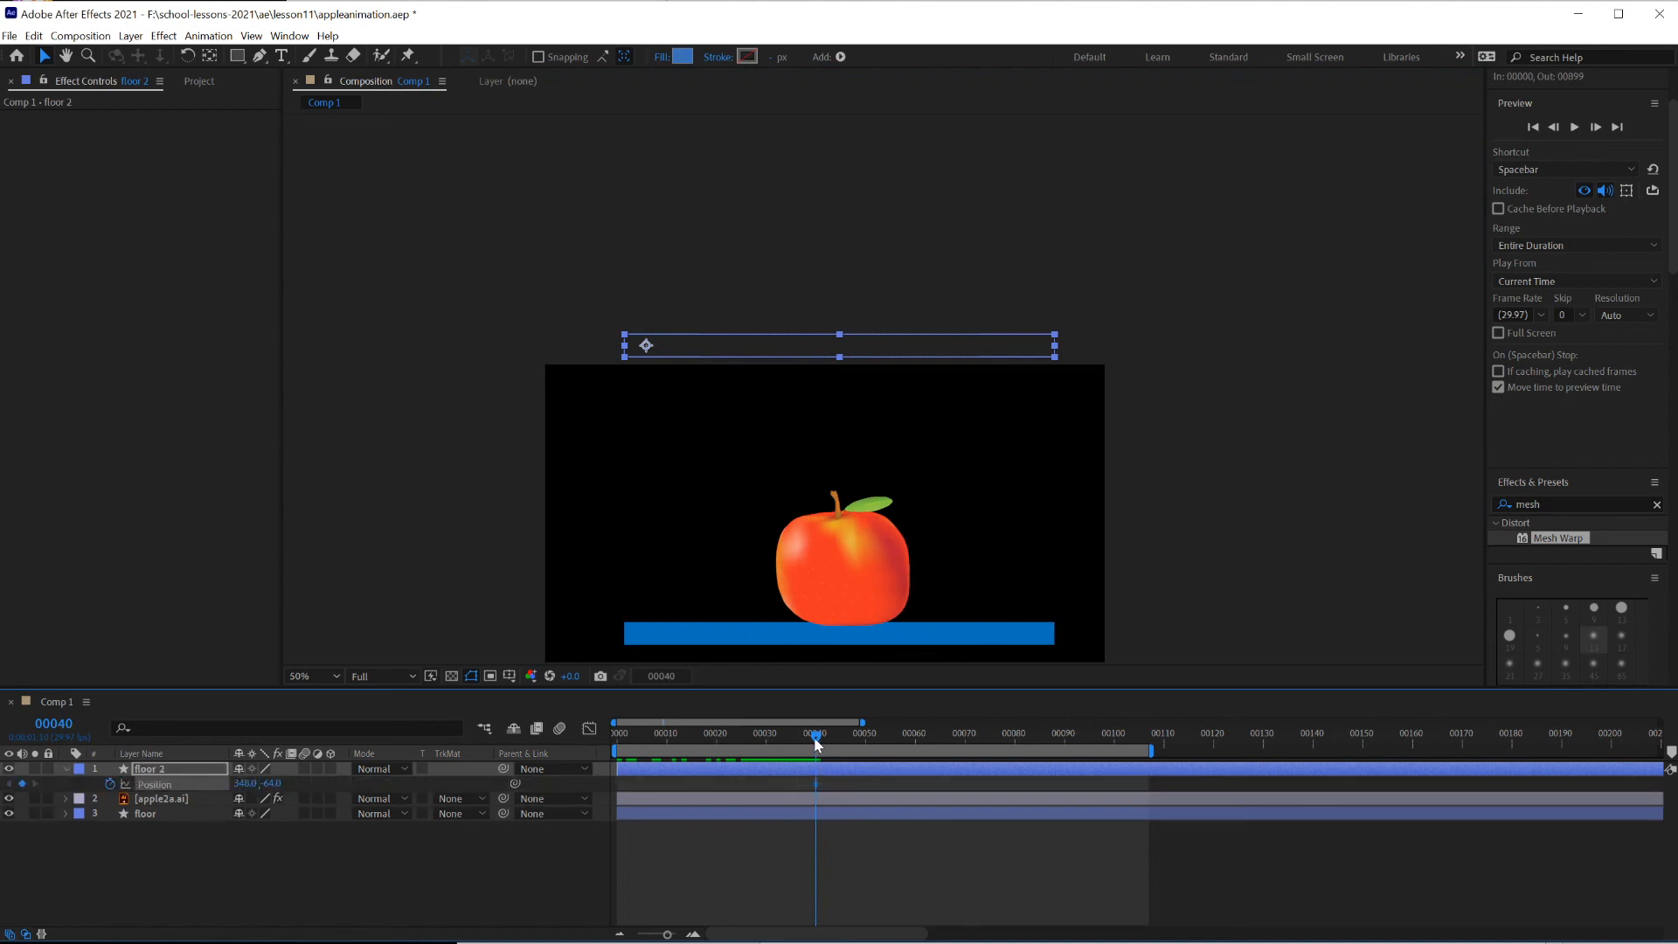
# - At frame 50, move the duplicated floor bar straight down about 682 px over the apple's upper part, setting a second Position keyframe
pyautogui.moveTo(814, 737); pyautogui.dragTo(867, 749)
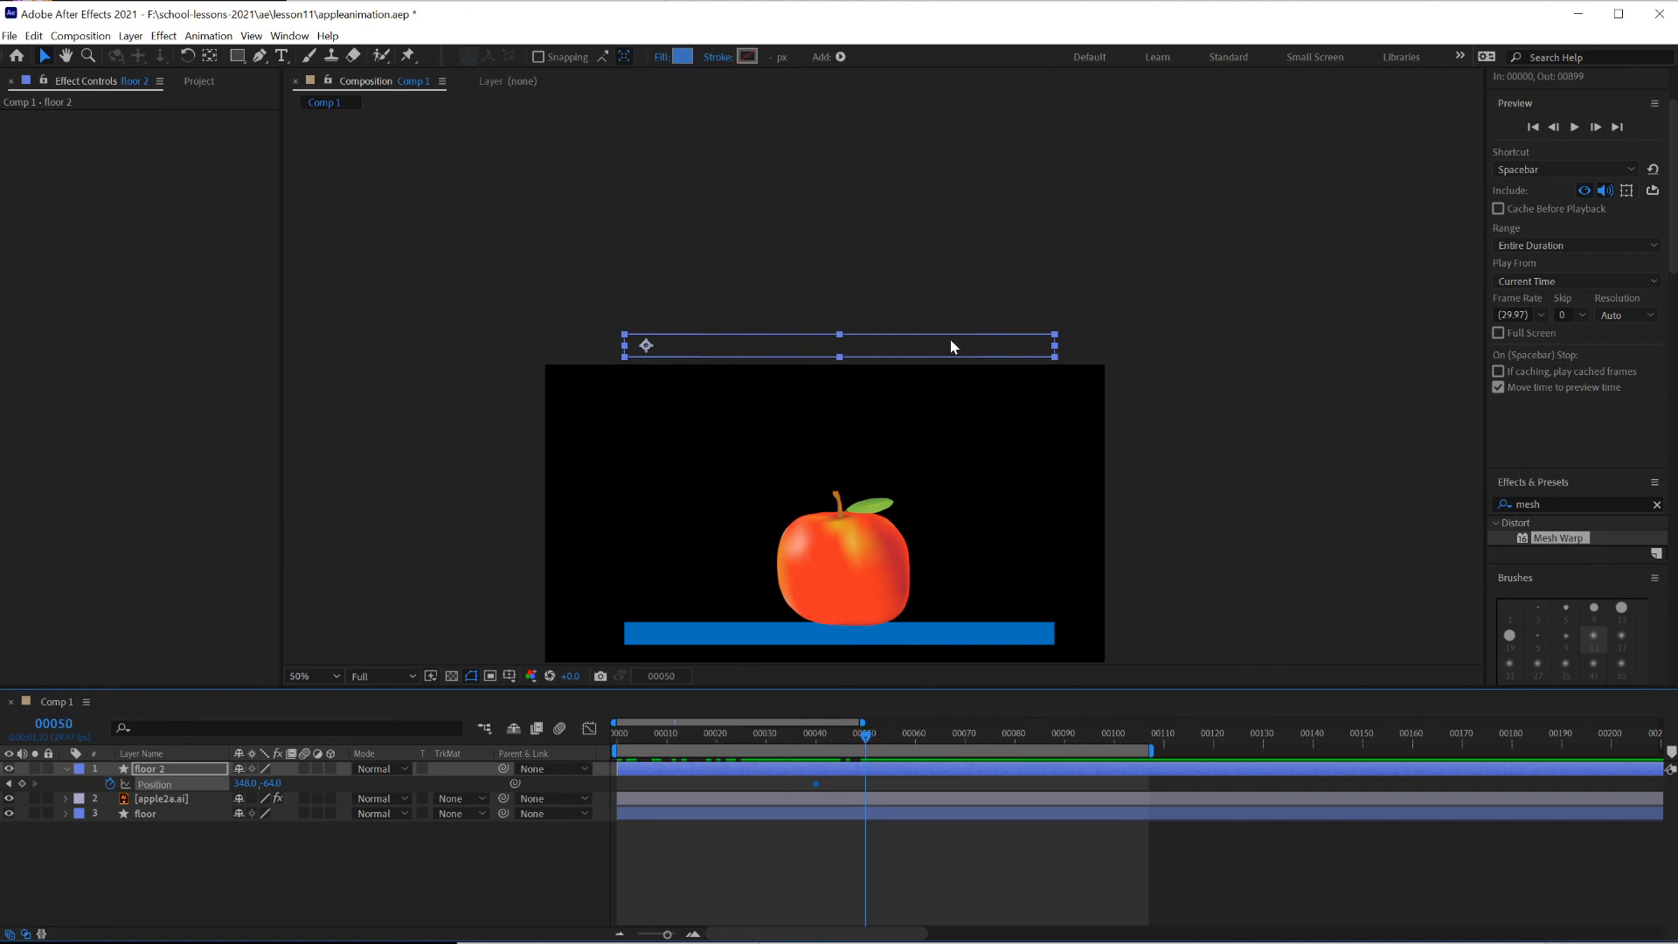
pyautogui.moveTo(951, 346); pyautogui.dragTo(951, 547)
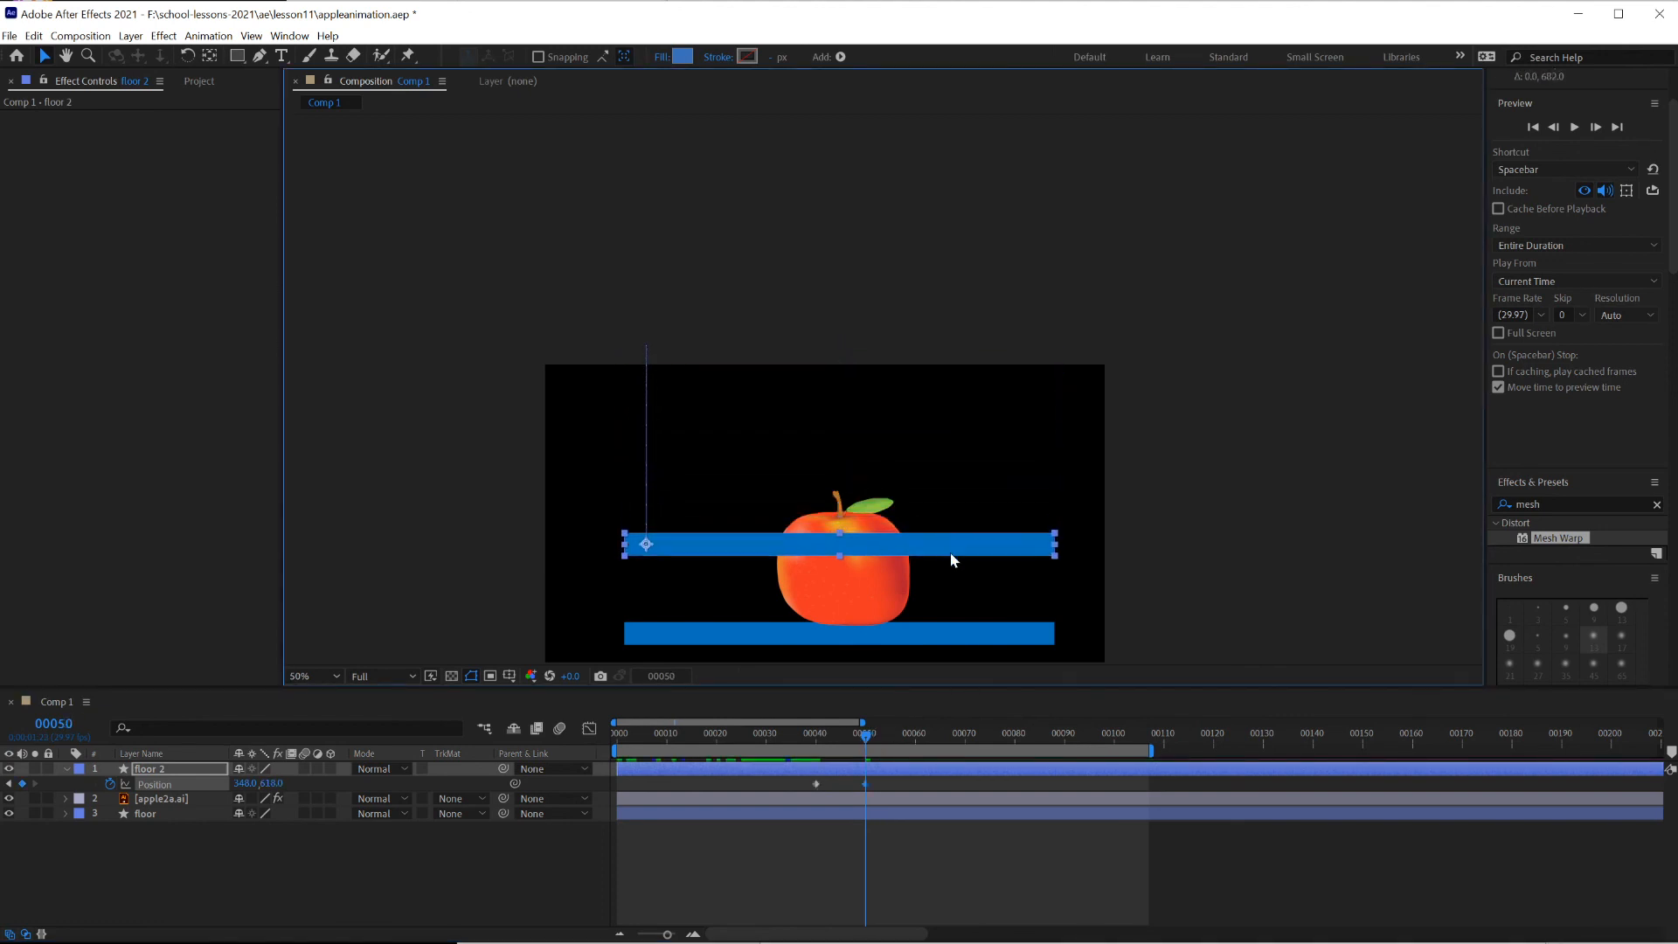
# - Reshape the apple's Mesh Warp grid at frame 50 so it is squashed flat and bulges sideways between the two bars
pyautogui.click(862, 798)
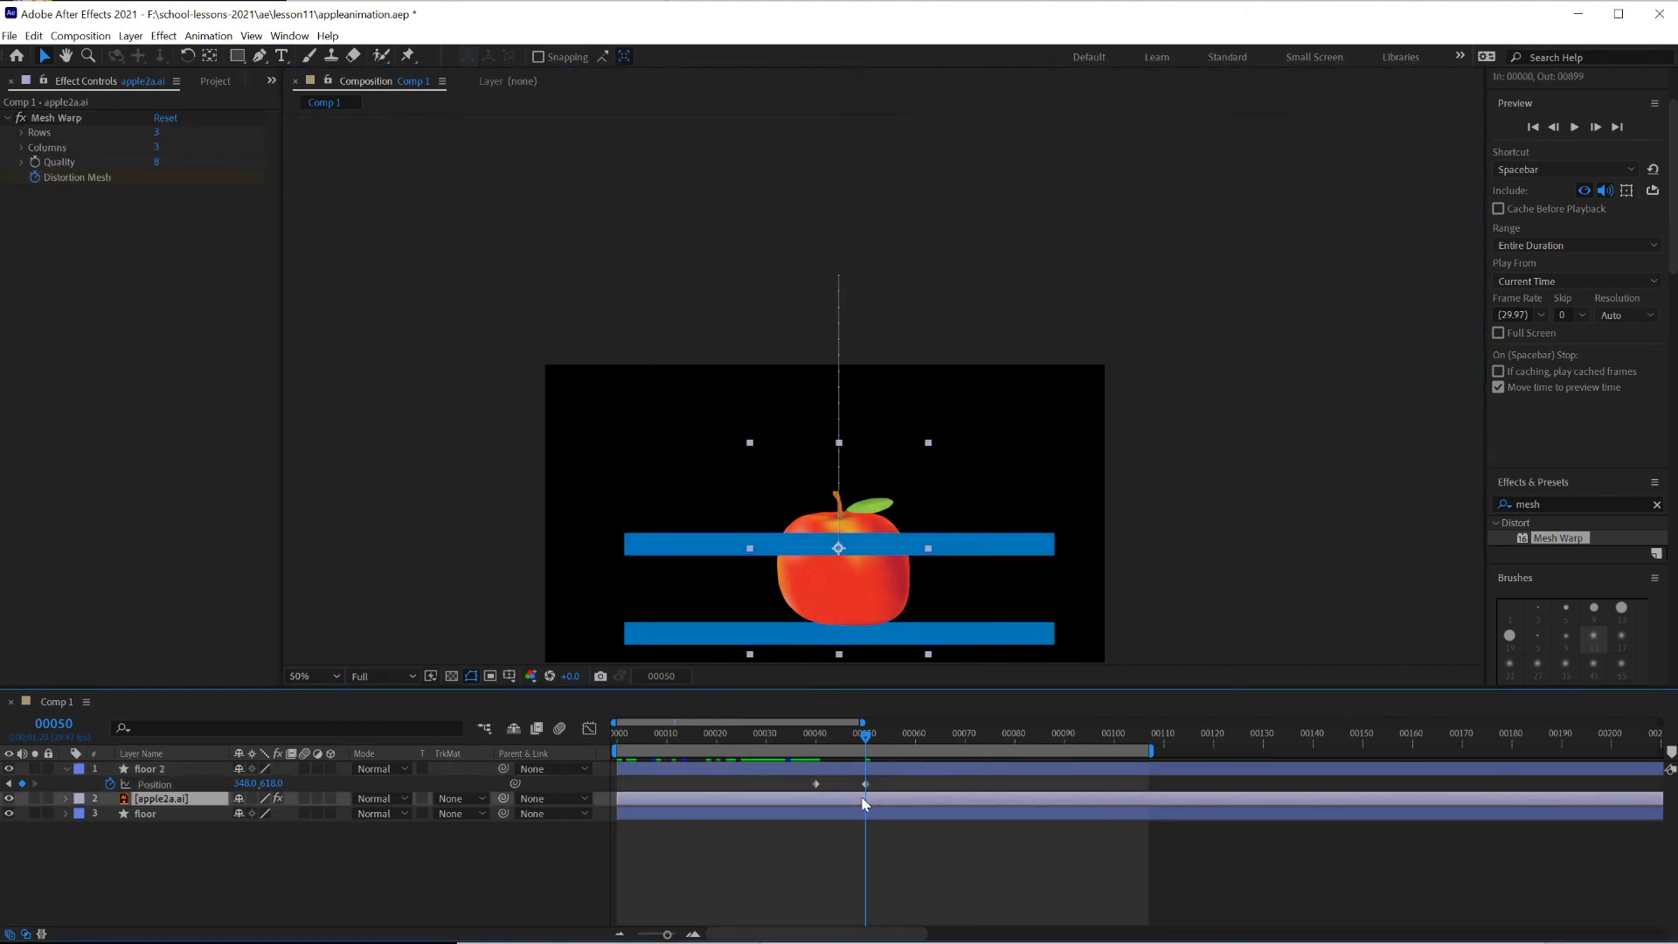
pyautogui.press('u')
pyautogui.press('u')
pyautogui.moveTo(865, 737); pyautogui.dragTo(865, 739)
pyautogui.moveTo(802, 514); pyautogui.dragTo(794, 551)
pyautogui.moveTo(874, 514); pyautogui.dragTo(1013, 599)
pyautogui.moveTo(928, 514); pyautogui.dragTo(934, 520)
pyautogui.moveTo(796, 552); pyautogui.dragTo(793, 560)
pyautogui.moveTo(750, 584)
pyautogui.mouseDown()
pyautogui.moveTo(714, 602)
pyautogui.moveTo(759, 594)
pyautogui.mouseUp()
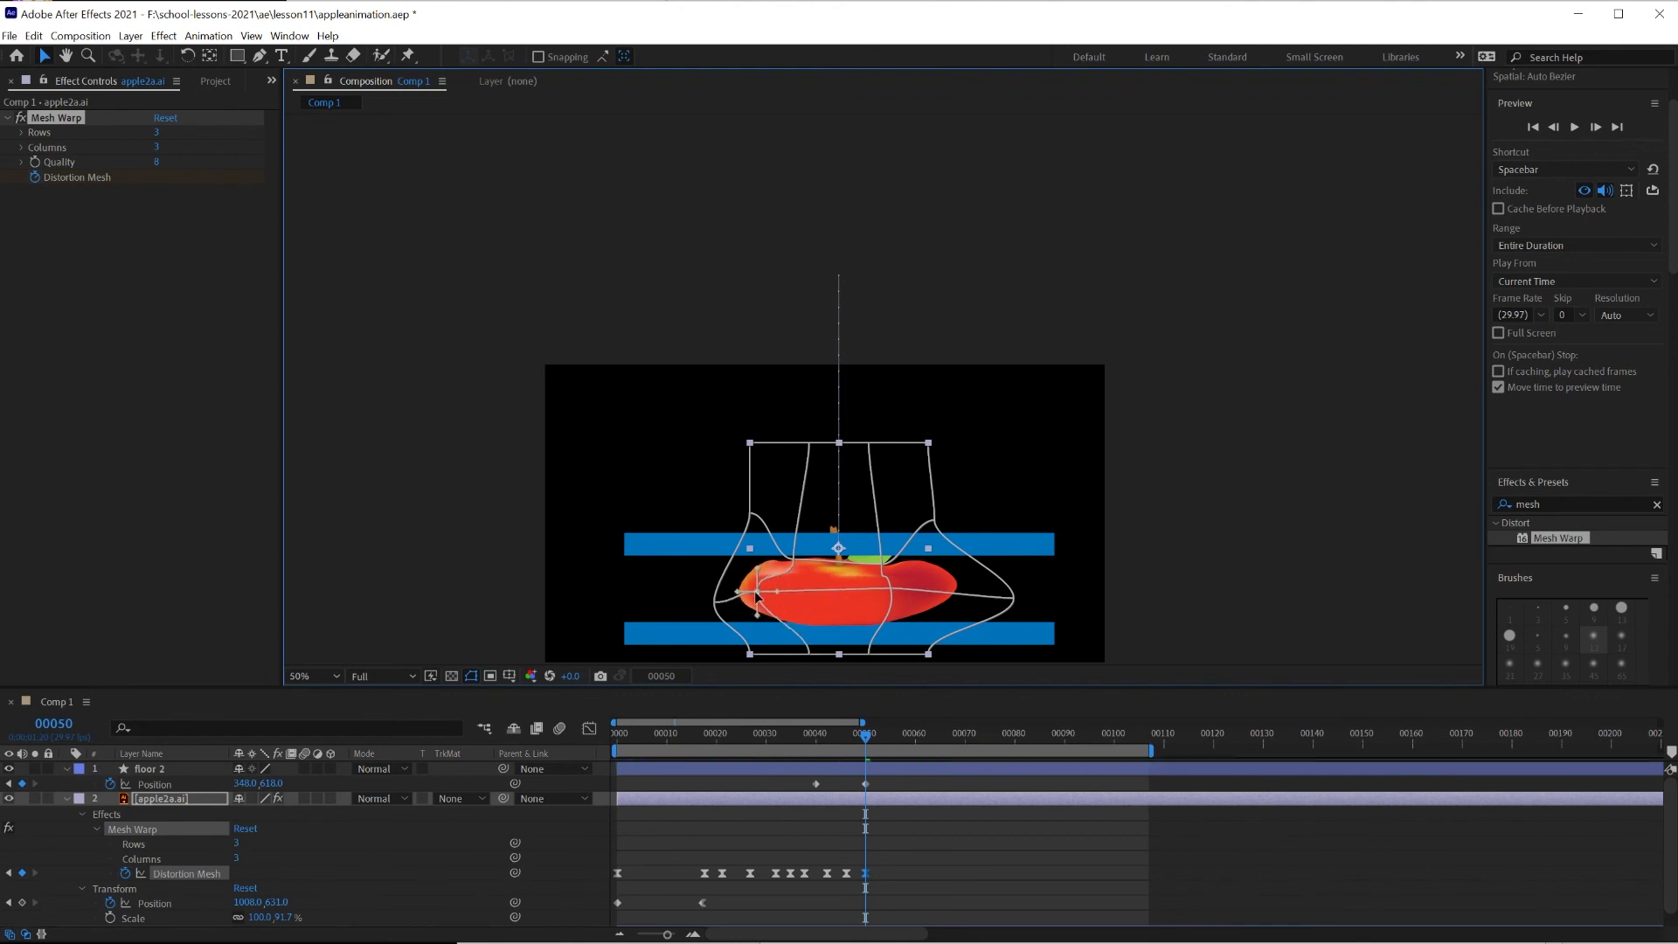
# - Preview the falling bar squashing the apple
pyautogui.moveTo(864, 738); pyautogui.dragTo(994, 739)
pyautogui.press('space')
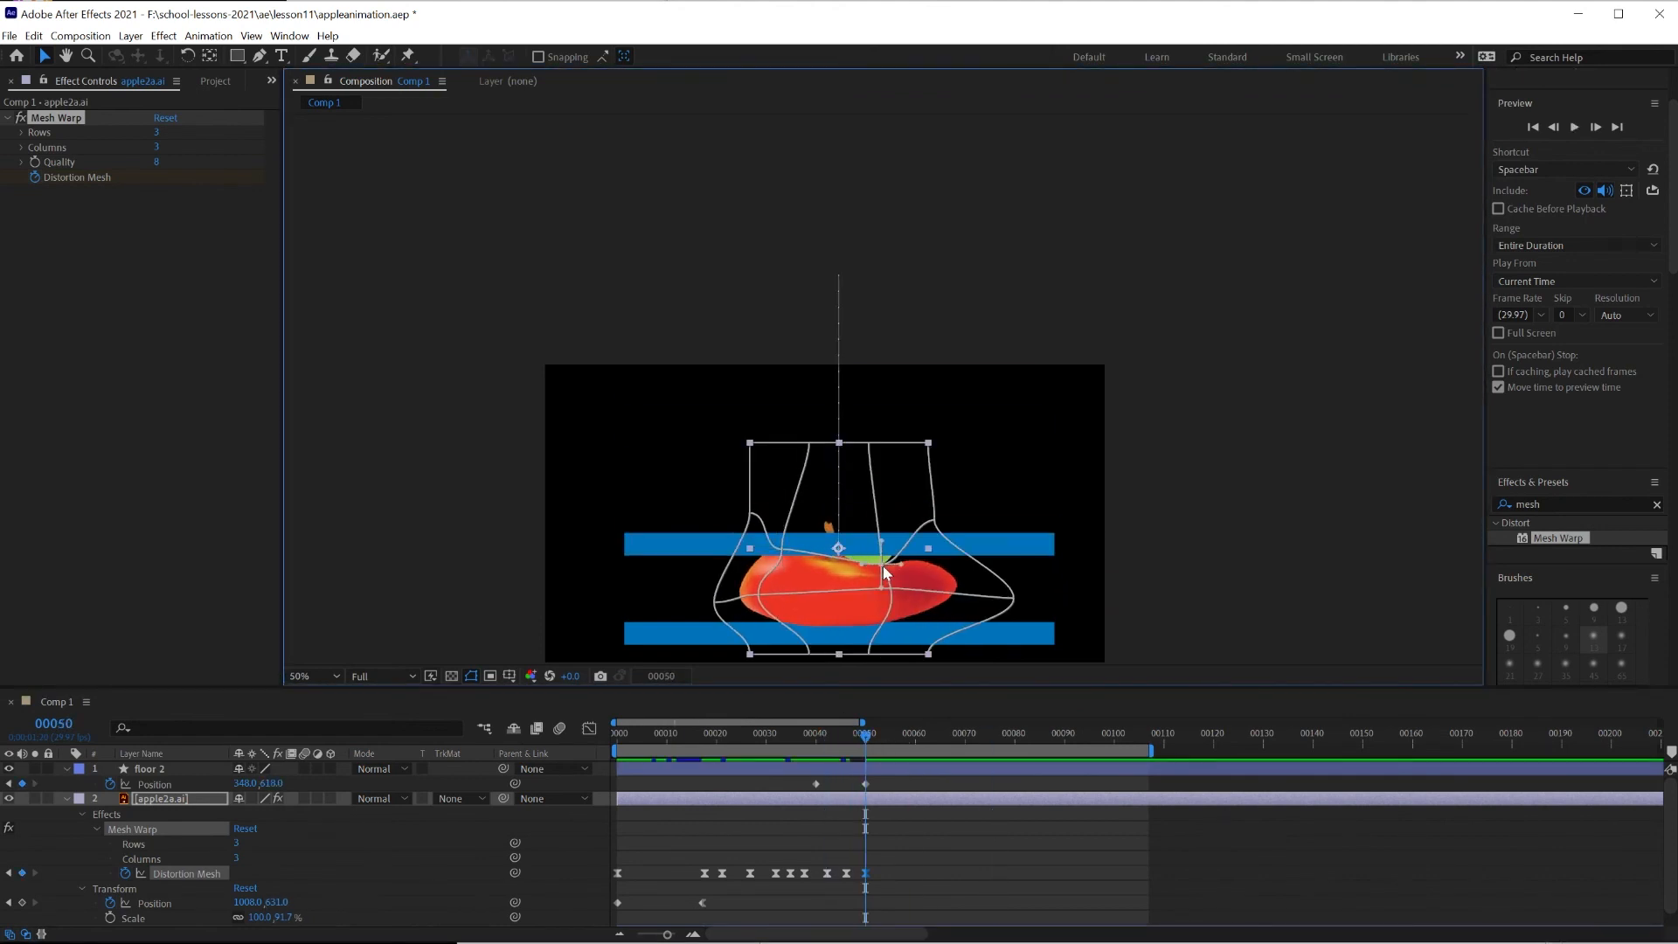
pyautogui.press('space')
# - Go to frame 46 and select the apple's squashed Distortion Mesh keyframe at frame 50
pyautogui.click(846, 737)
pyautogui.moveTo(836, 862); pyautogui.dragTo(875, 882)
pyautogui.moveTo(865, 873); pyautogui.dragTo(881, 873)
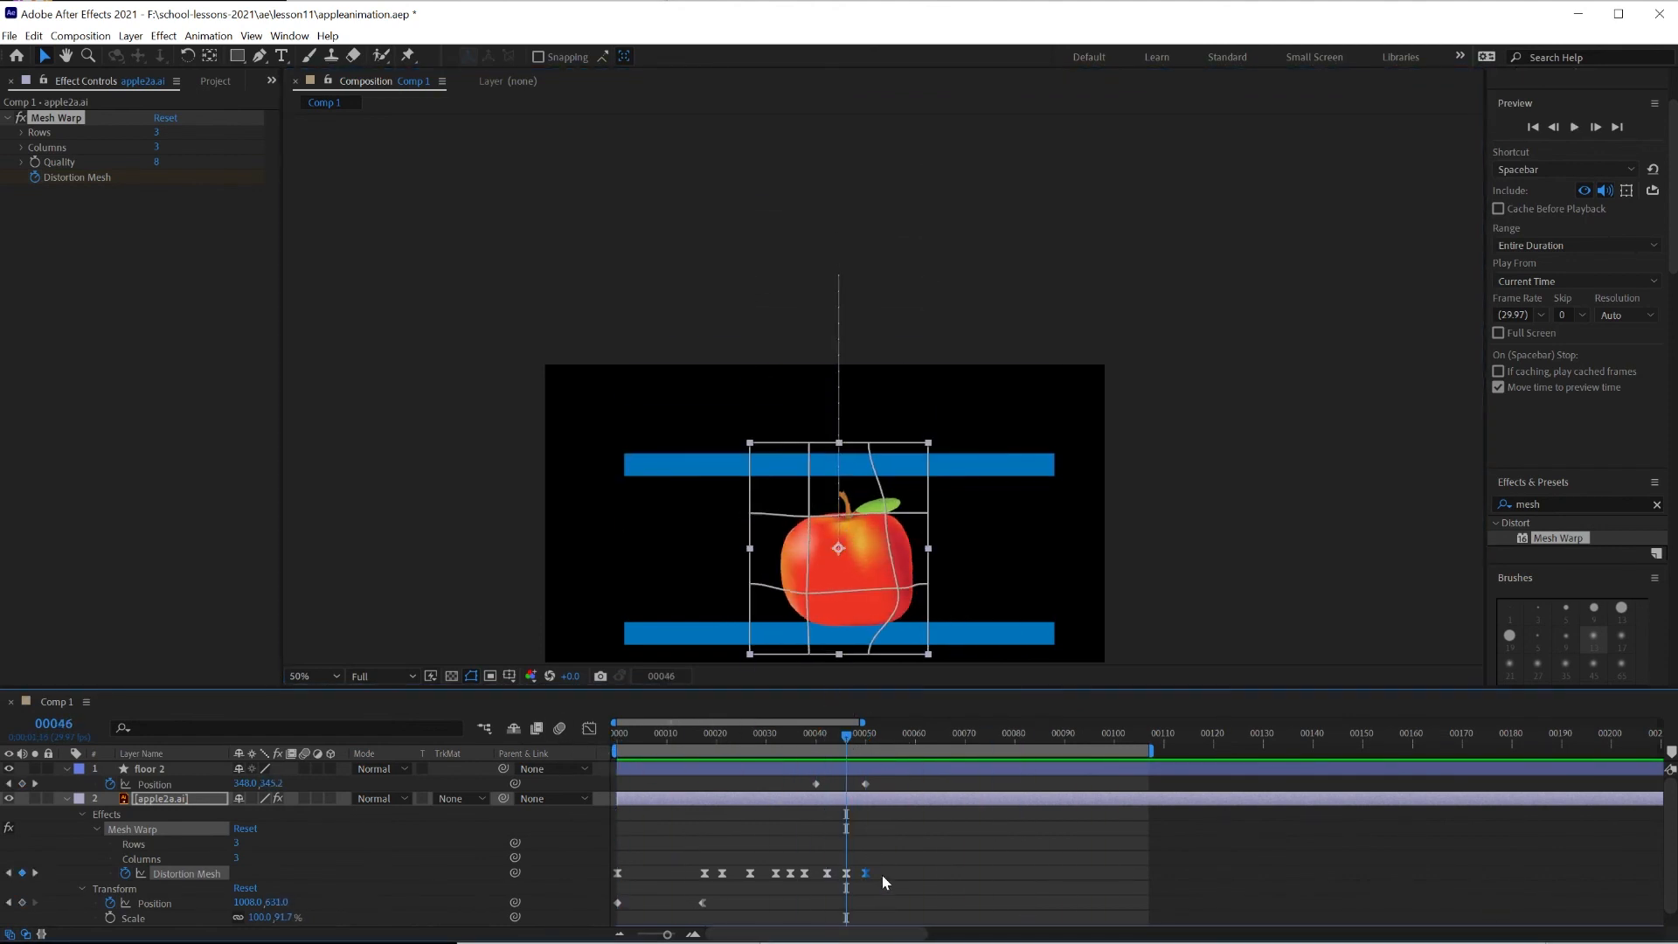